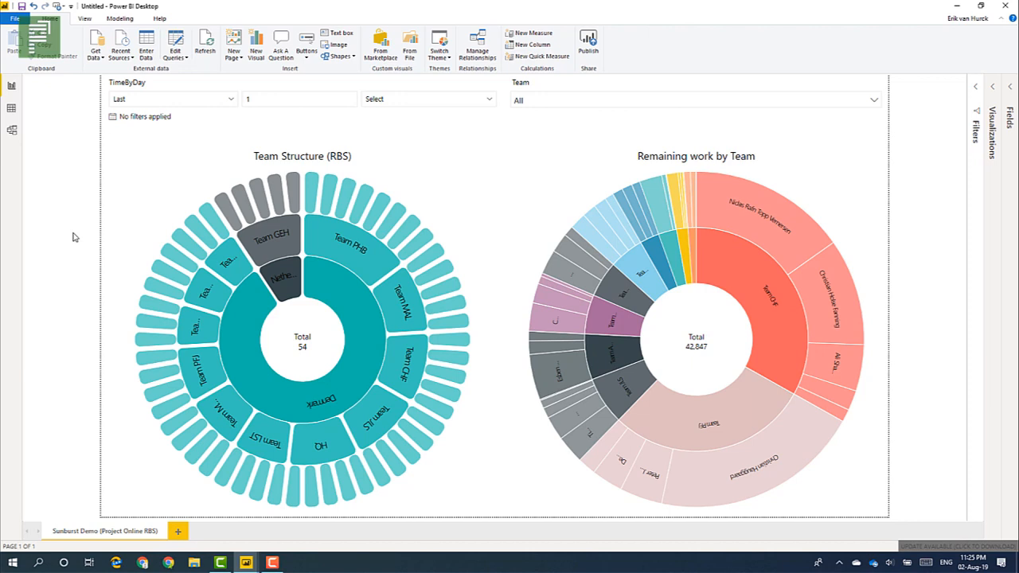
Step: Filter the remaining-work chart by Denmark and by Team PHB in the Team Structure sunburst, and clear the selection
left_click(335, 299)
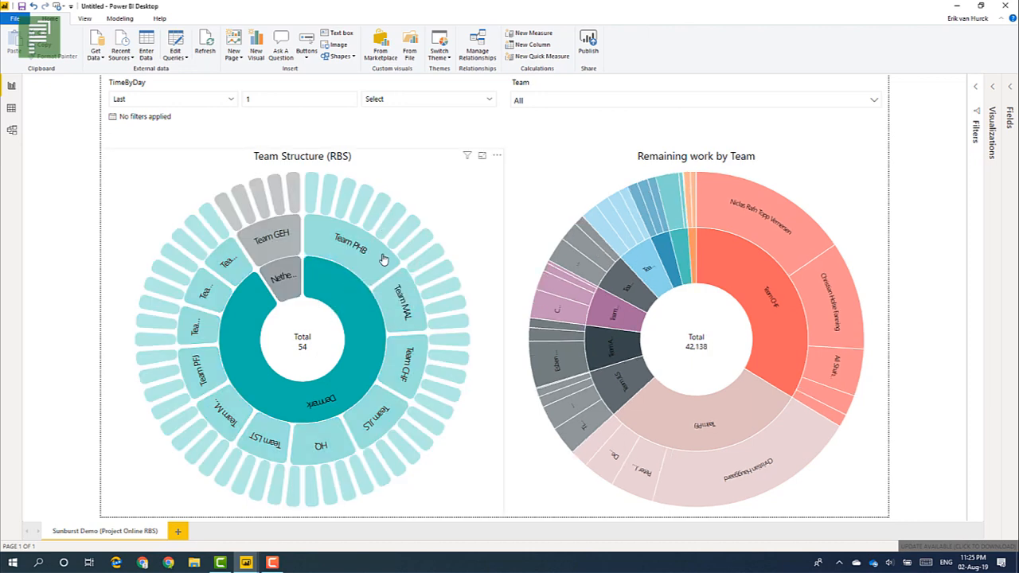
left_click(383, 259)
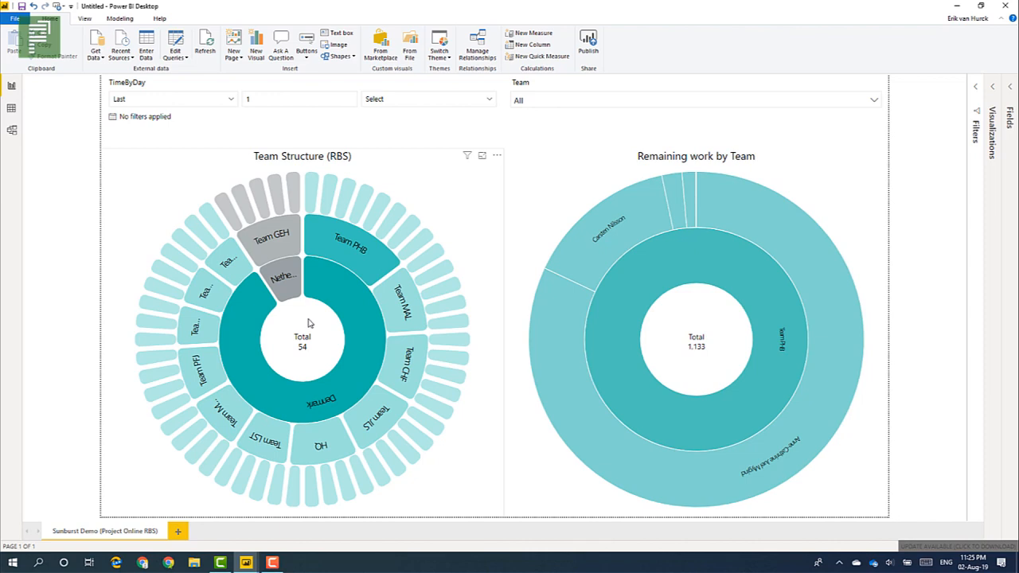
left_click(309, 323)
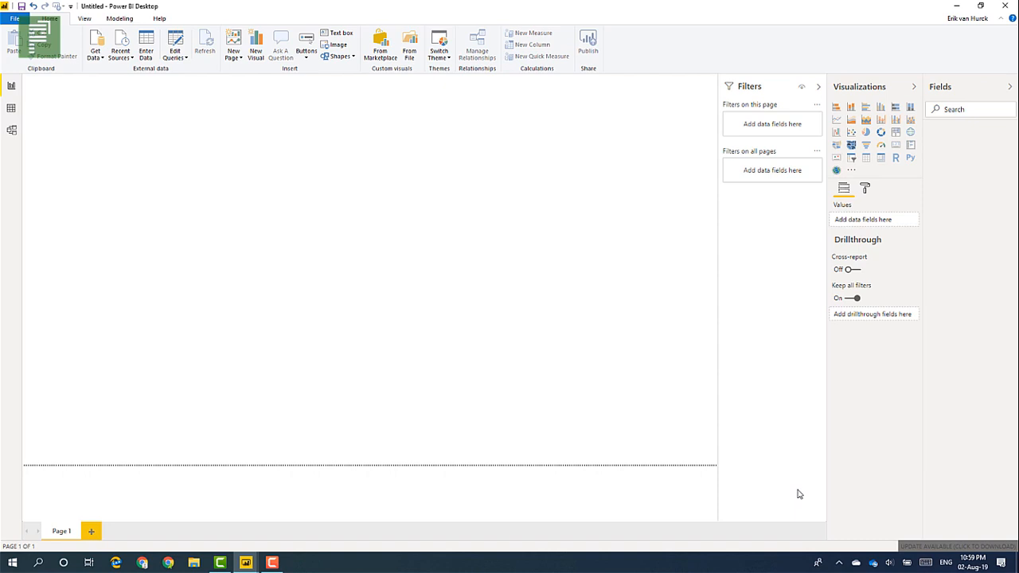
Step: Find the custom visual "Sunburst by MAQ Software" in the marketplace and import it into the report
left_click(854, 172)
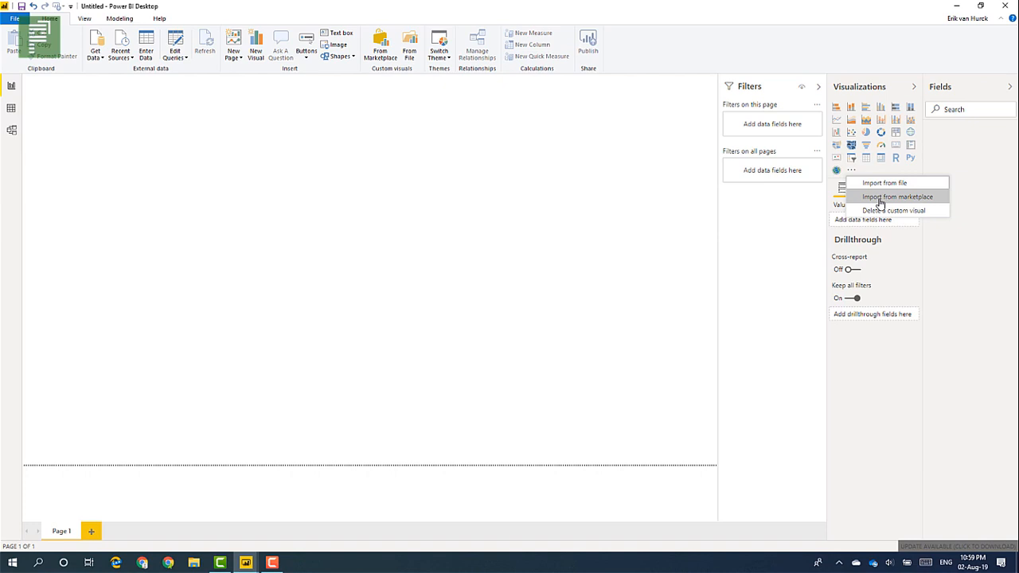
left_click(880, 204)
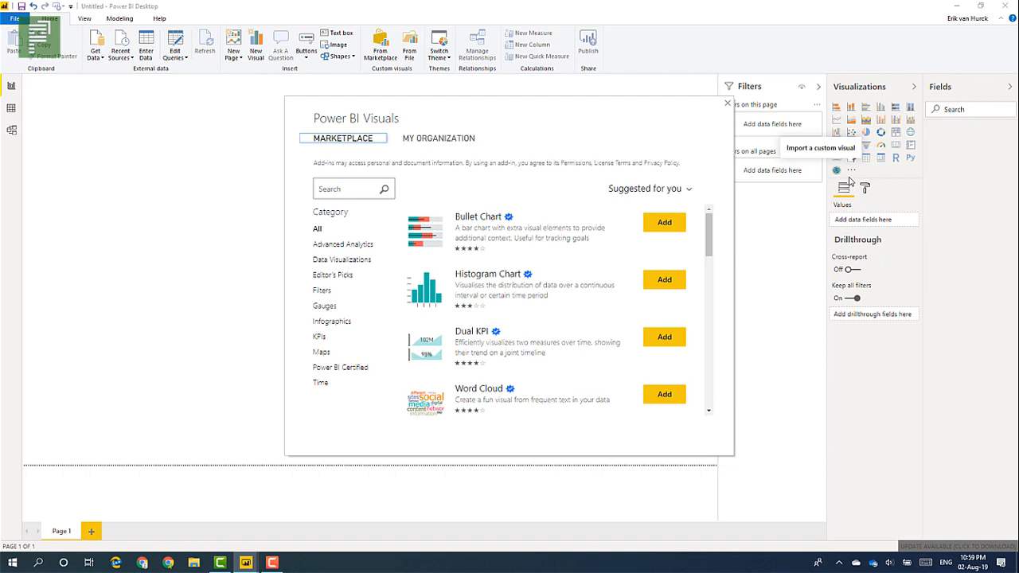
left_click(359, 191)
type("sunburst")
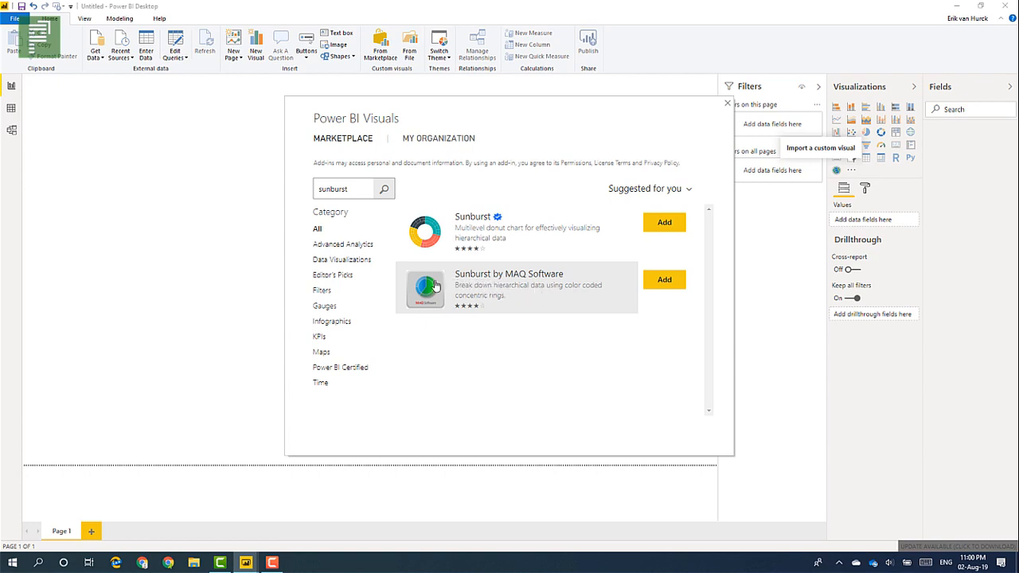
left_click(525, 294)
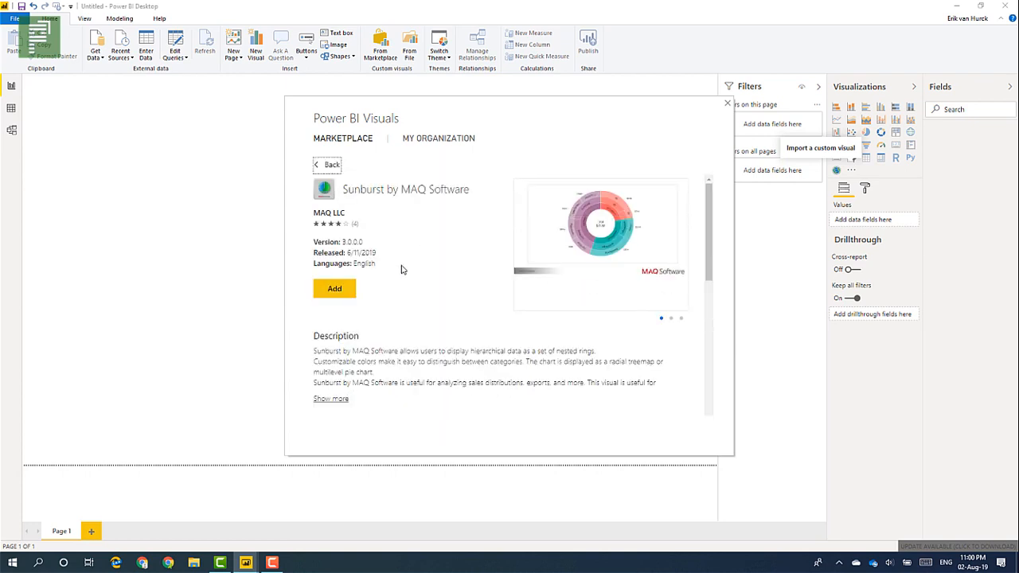
left_click(335, 289)
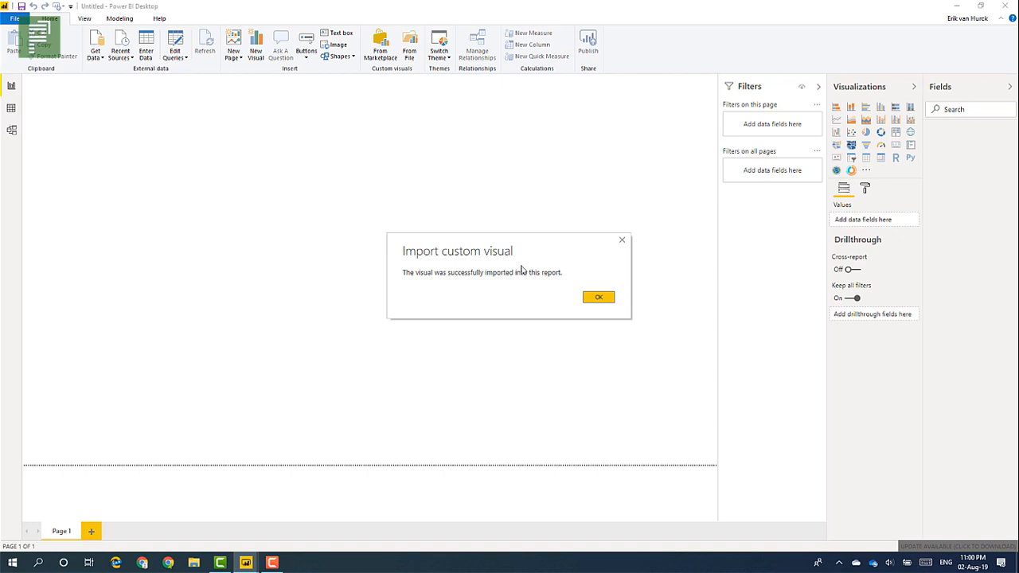
left_click(592, 298)
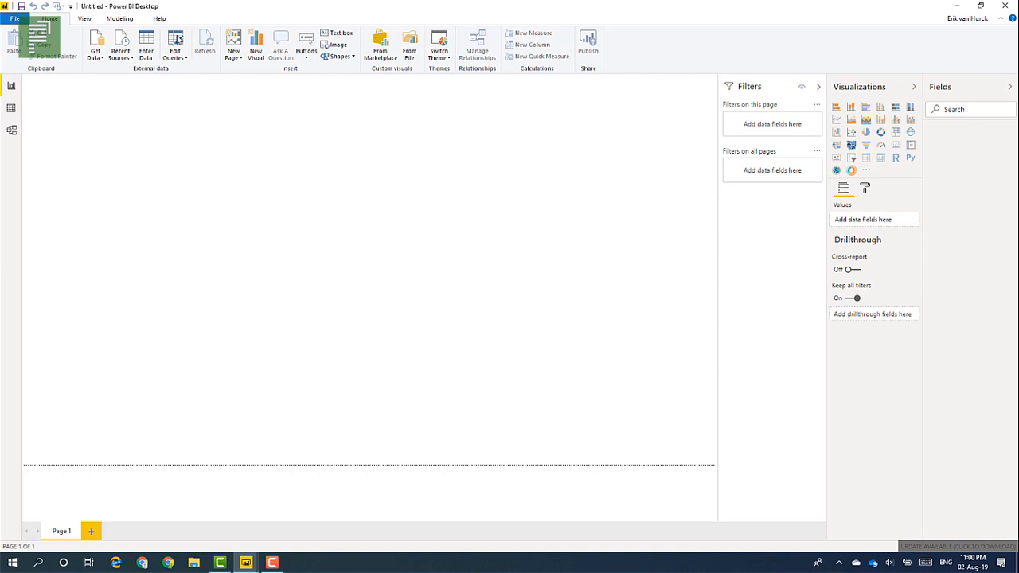
Step: Open the Power Query Editor and create a new parameter named PWA_URL
left_click(176, 56)
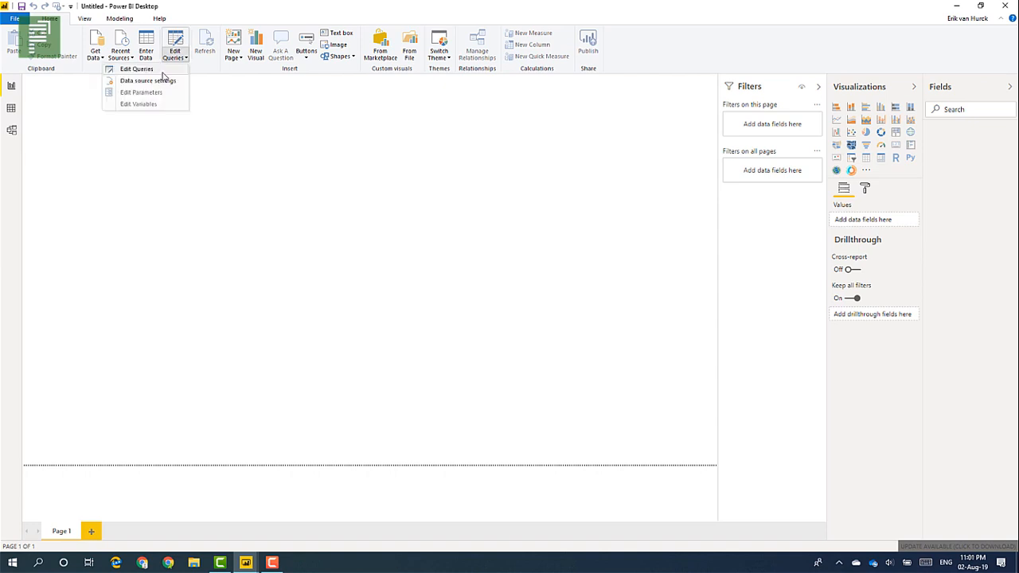
left_click(163, 71)
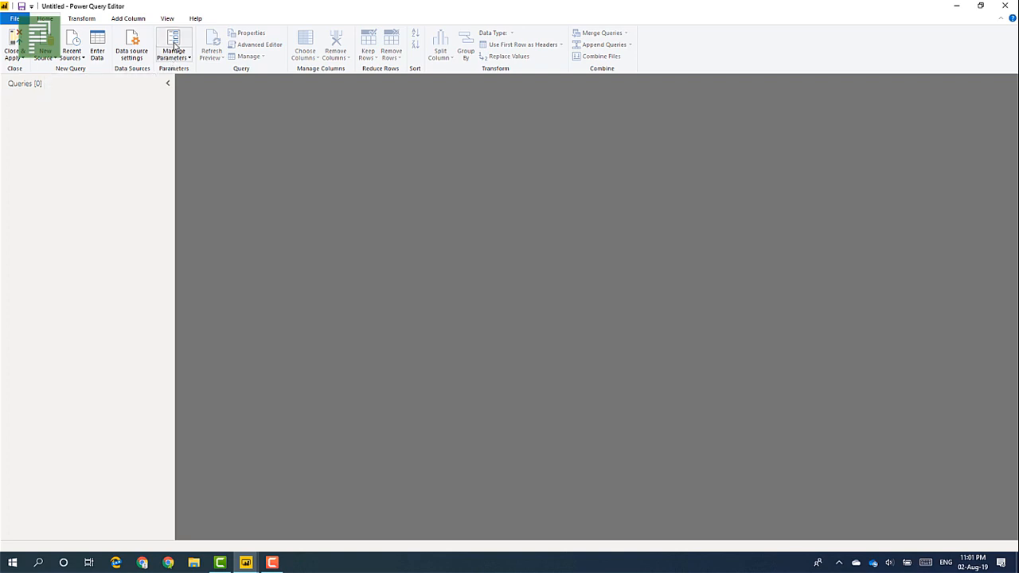
left_click(173, 38)
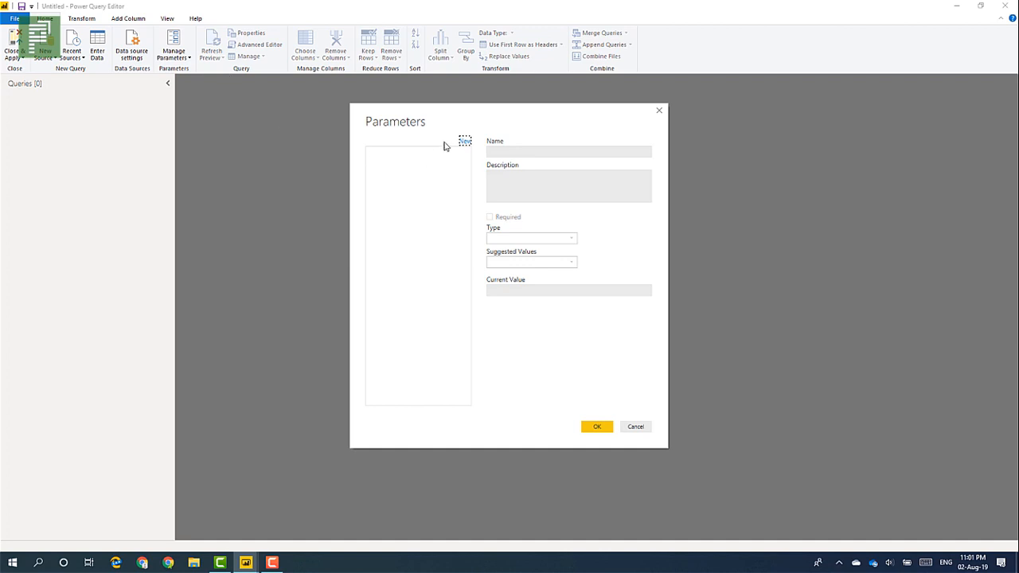
left_click(466, 142)
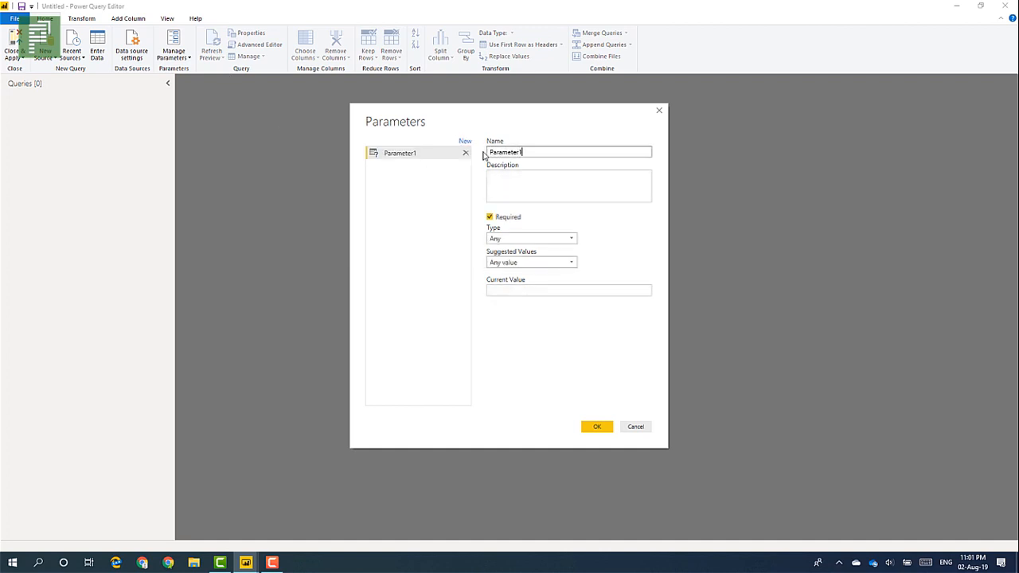
type("PWAURL")
left_click(501, 152)
type("_")
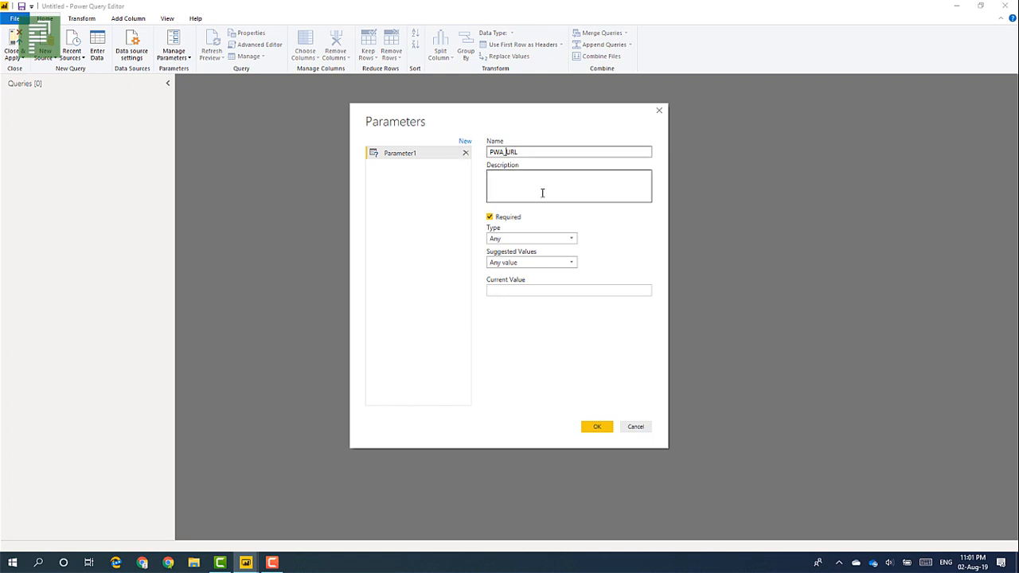
Step: Set the PWA_URL parameter's type to Text and paste the PWA site URL as its current value
left_click(546, 239)
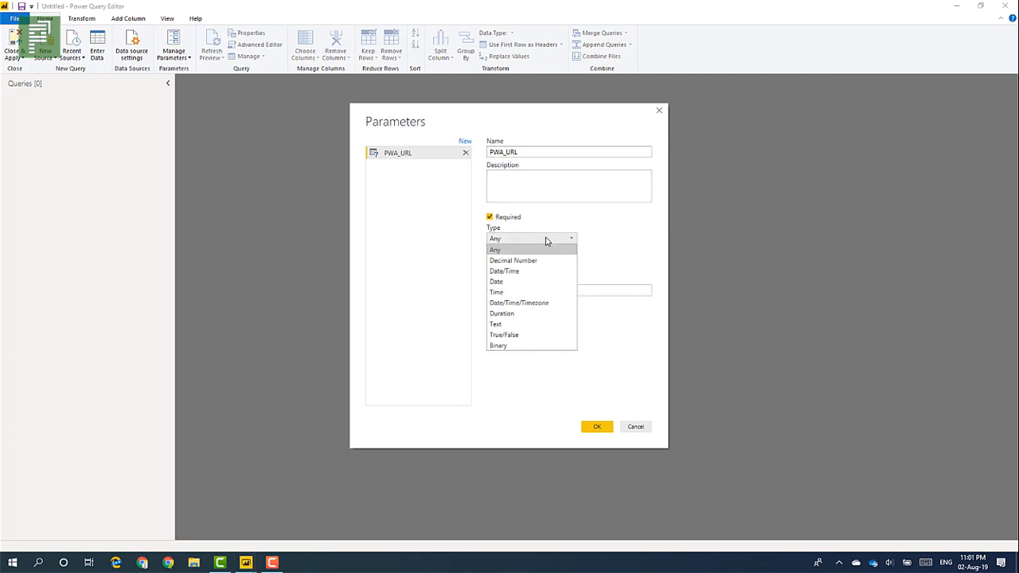
left_click(523, 324)
left_click(554, 288)
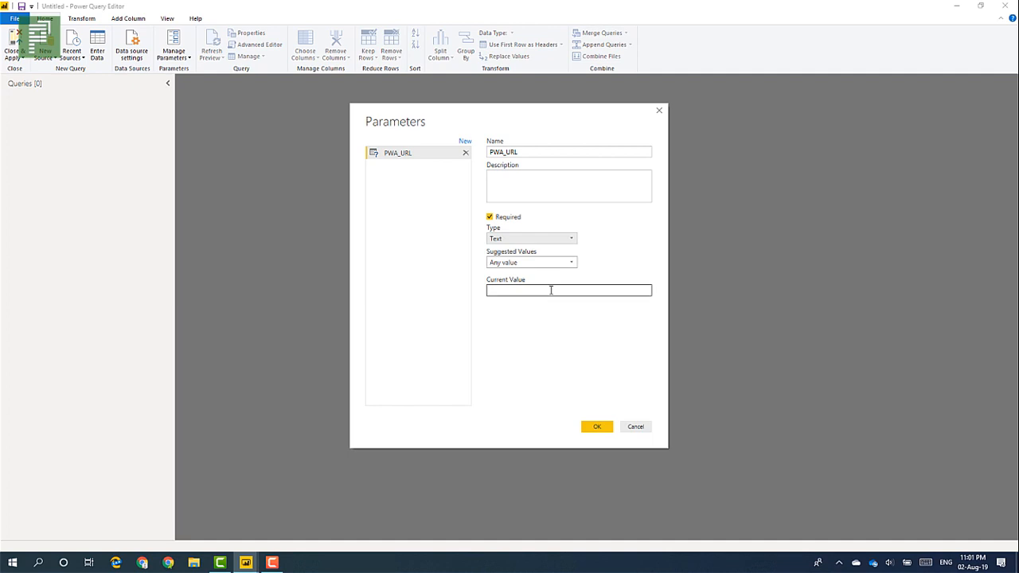
key("ctrl+v")
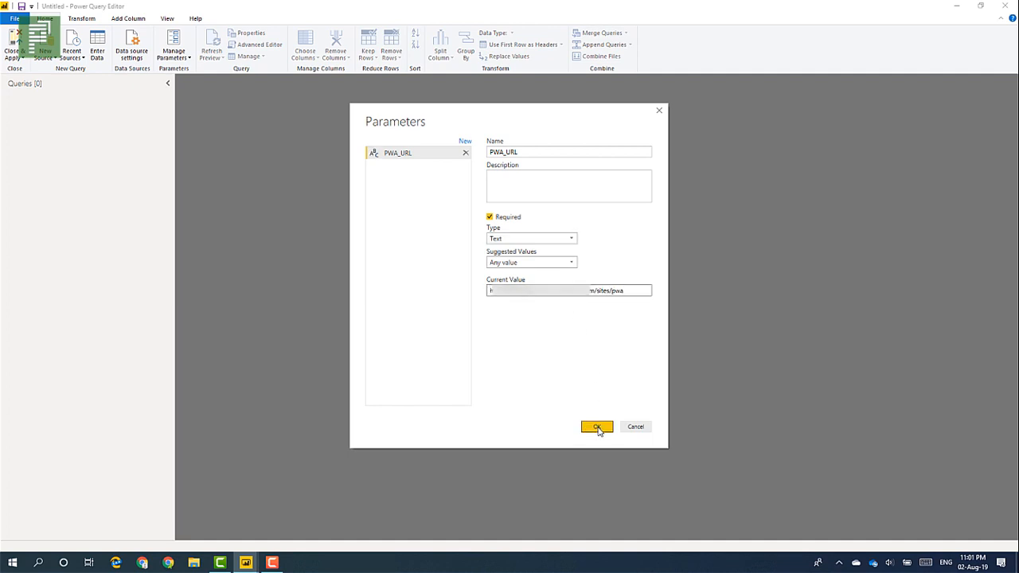
left_click(597, 427)
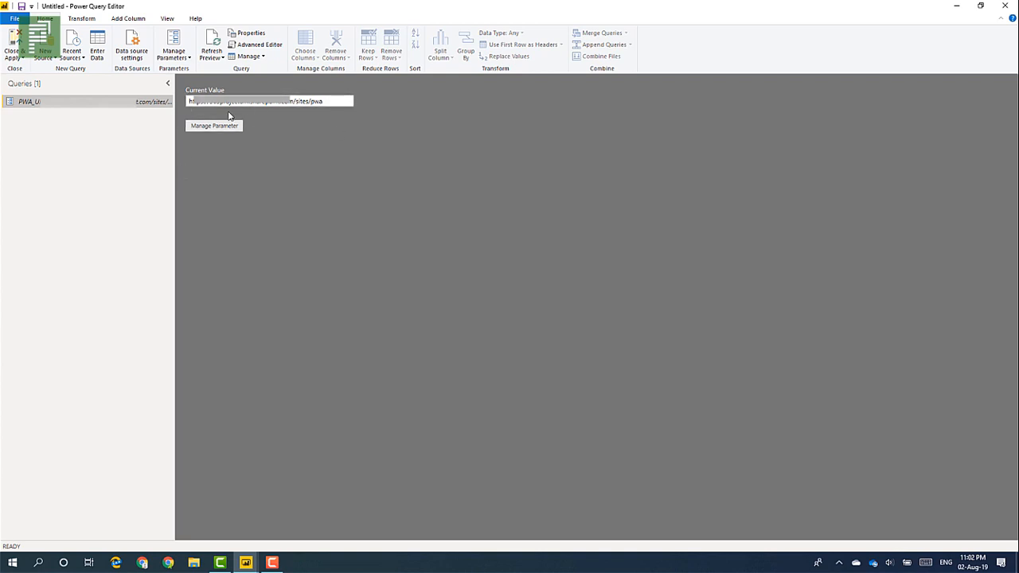
Step: Add the description "Please put in your PWA site URL." to the PWA_URL parameter
left_click(185, 59)
left_click(167, 70)
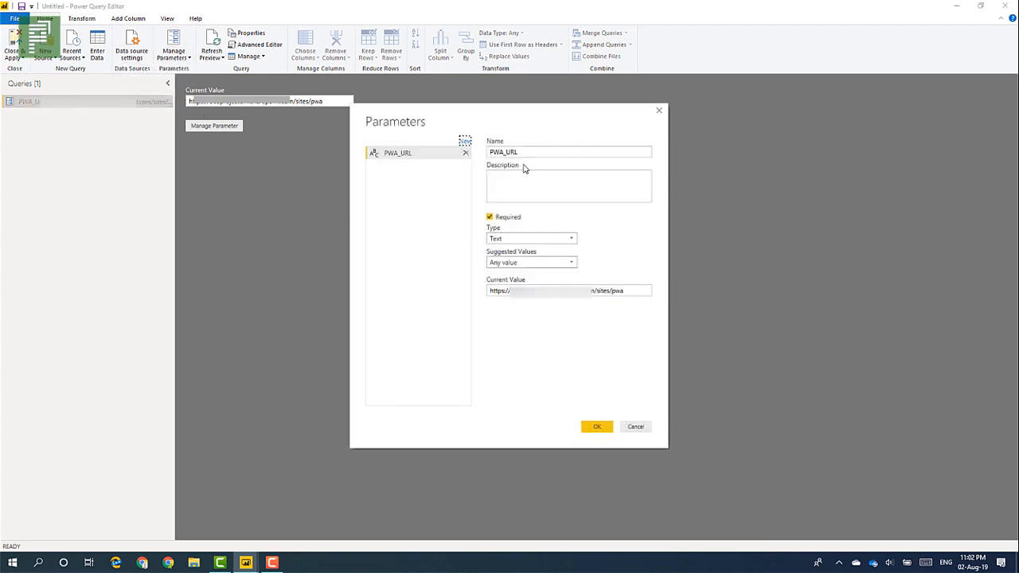
left_click(568, 176)
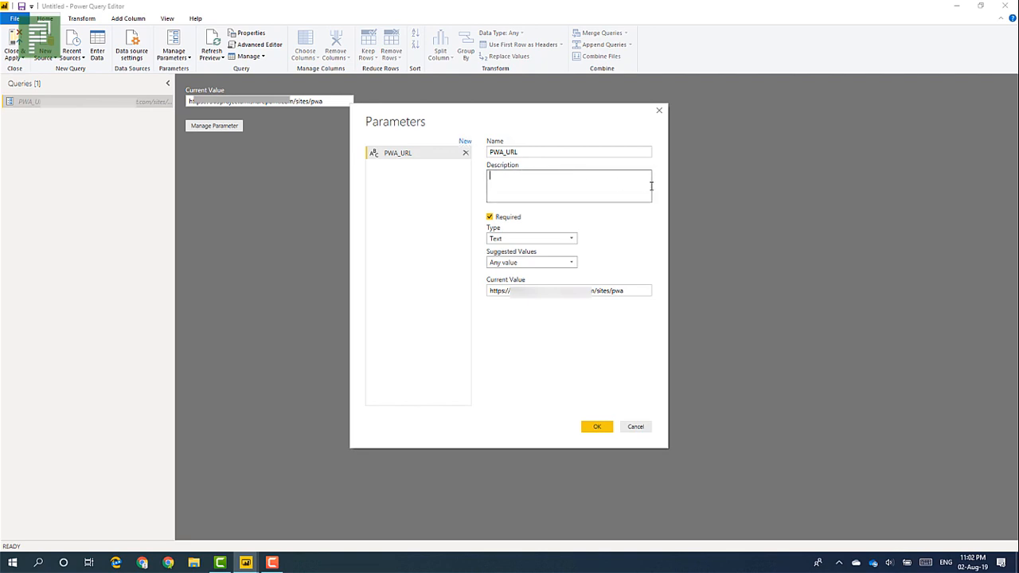
type("Please put in your PWA site URL.")
left_click(591, 432)
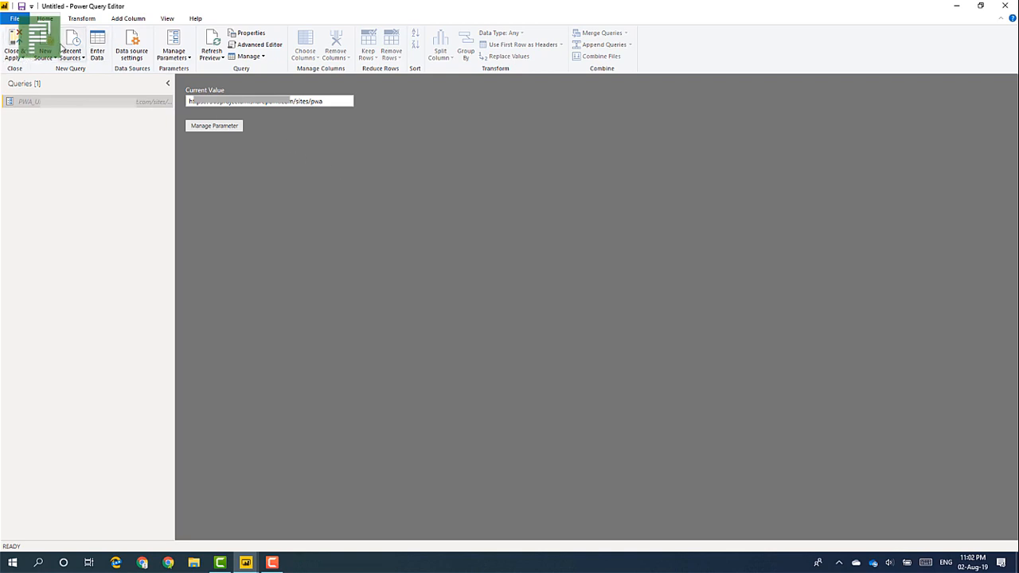
mouse_move(116, 108)
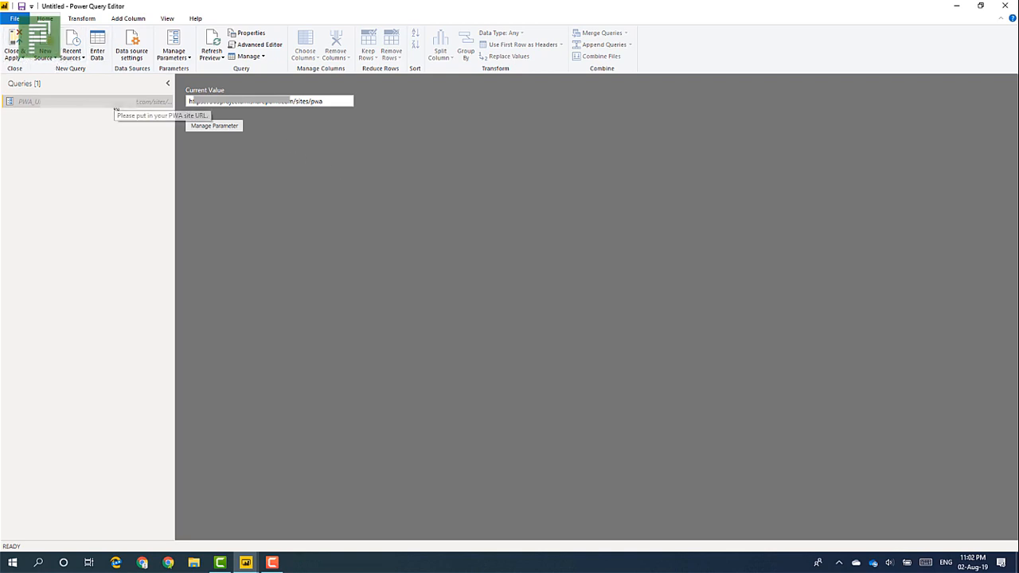
Step: Load the Resources and AssignmentTimephasedDataSet tables from the most recently used PWA OData source
left_click(73, 60)
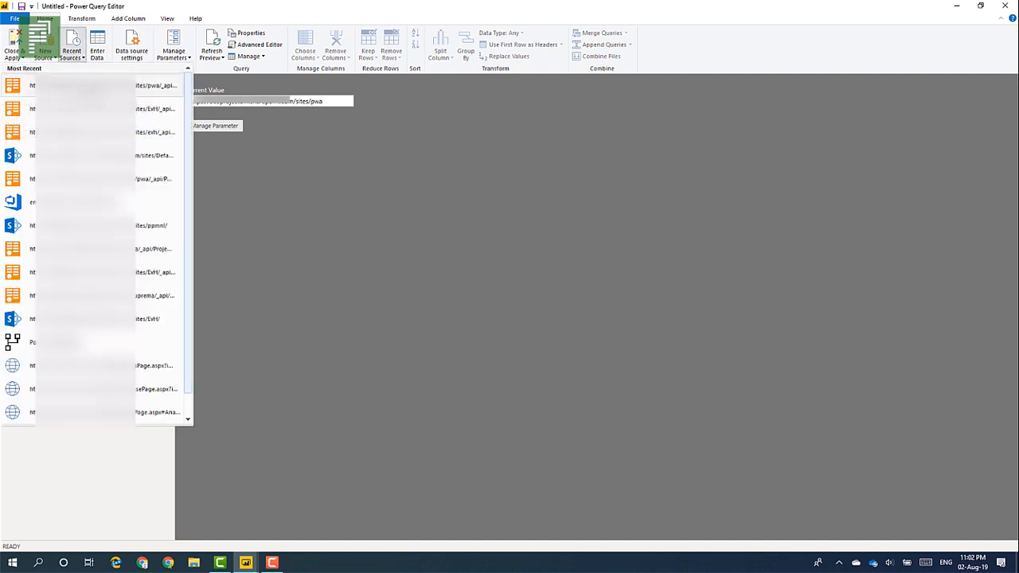
left_click(143, 93)
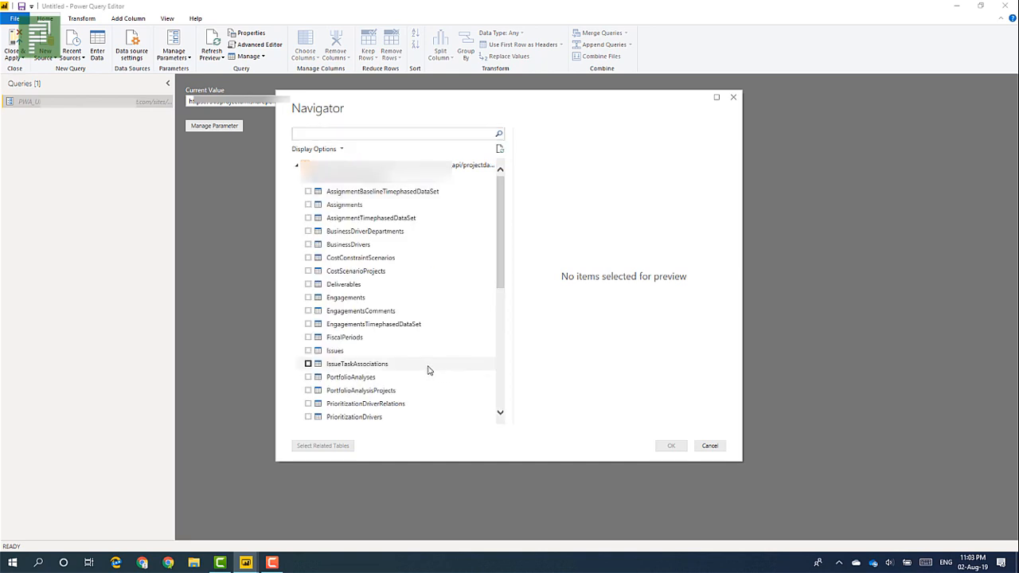
scroll(347, 343, "down", 3)
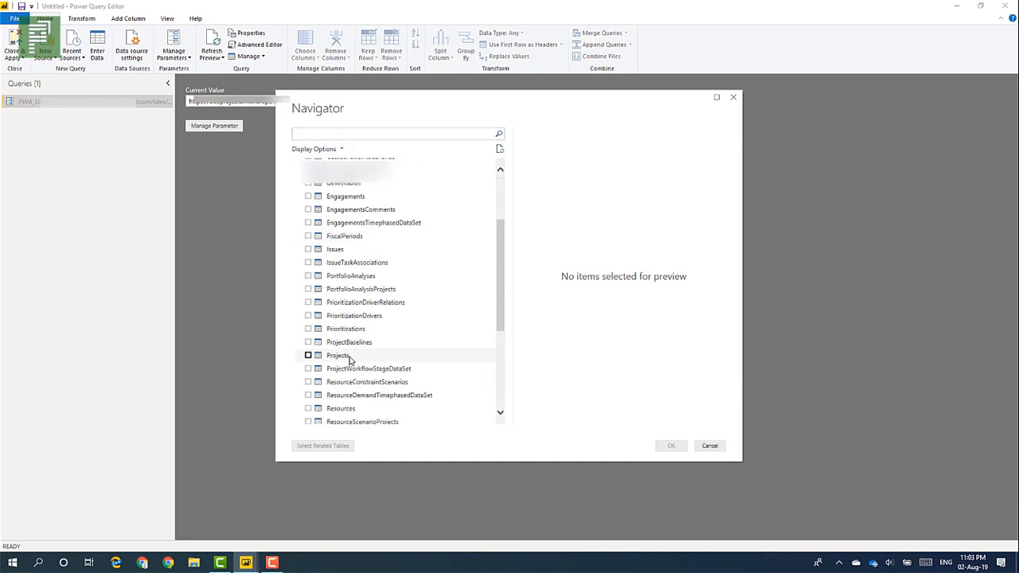
left_click(343, 409)
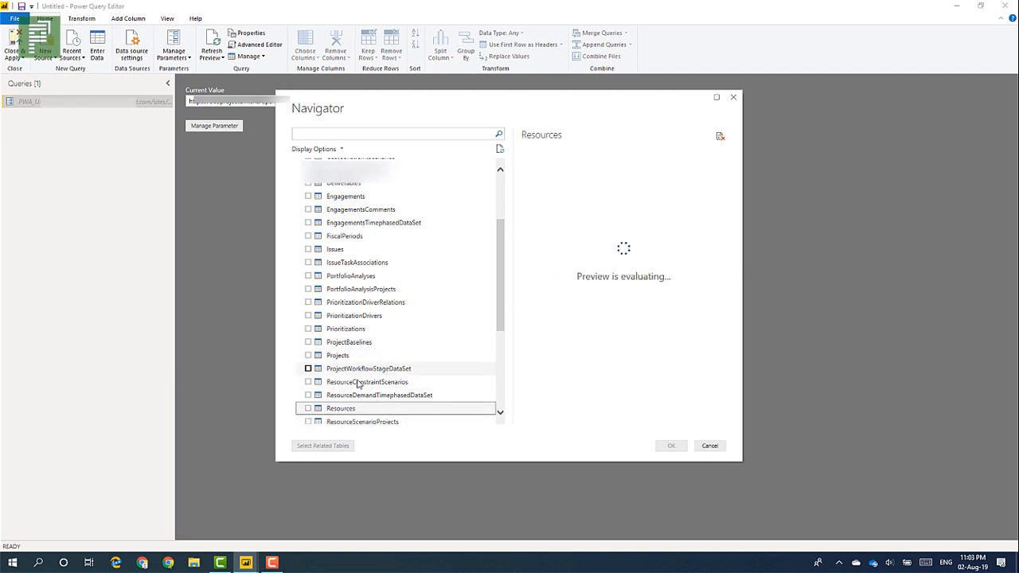
left_click(309, 409)
scroll(380, 352, "up", 3)
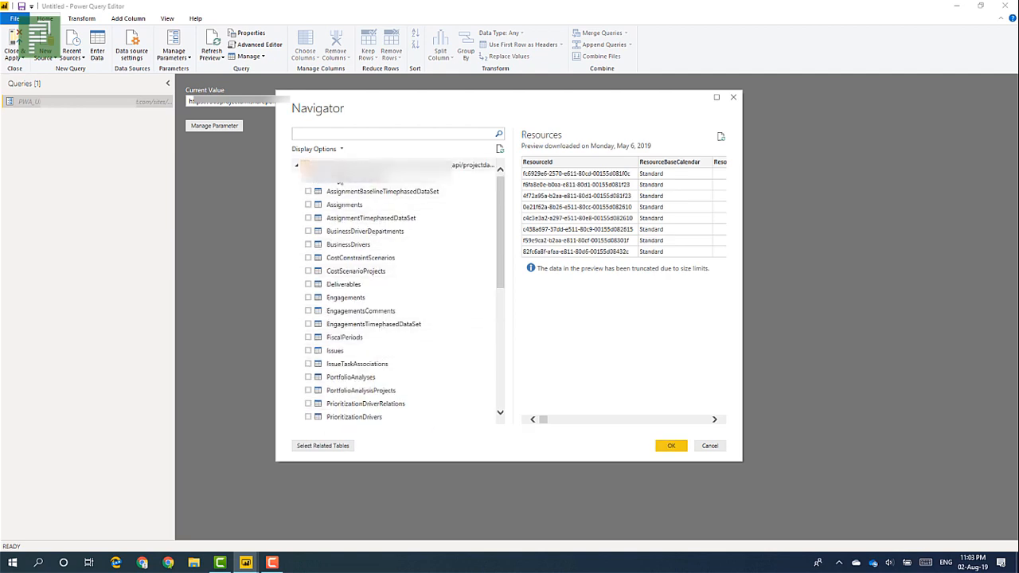
left_click(308, 218)
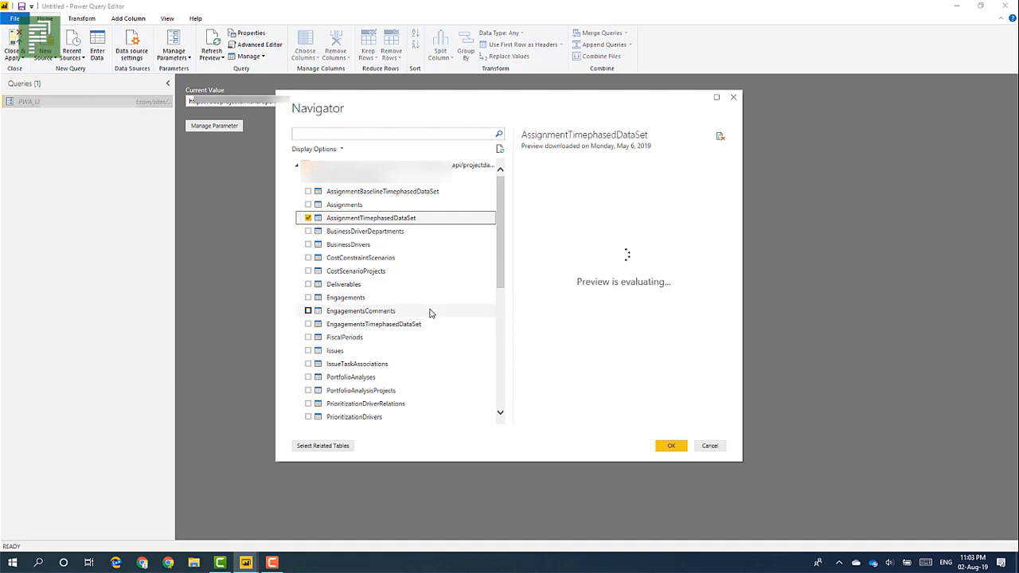
left_click(671, 446)
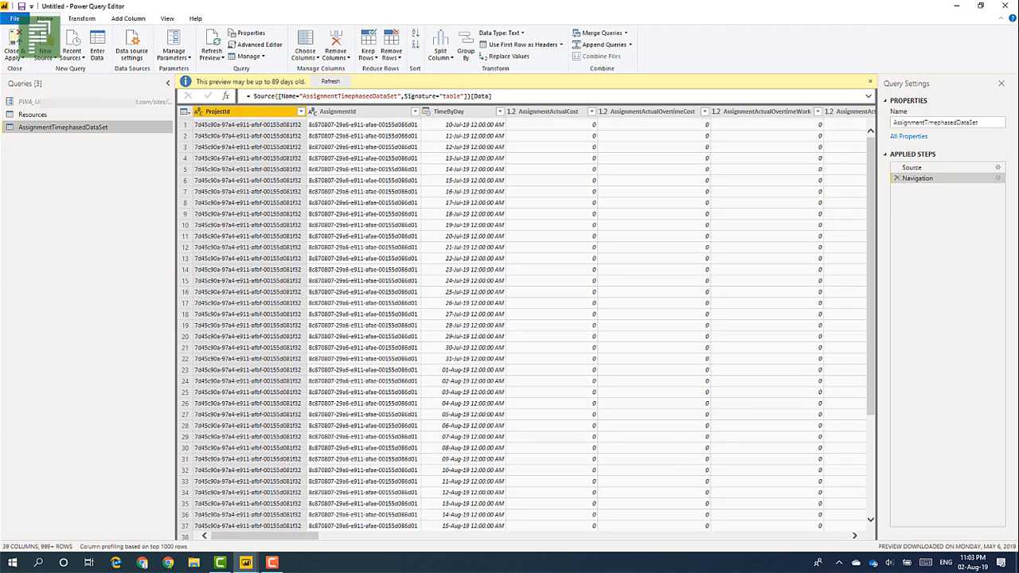
Step: In the AssignmentTimephasedDataSet query's Source step, replace the hard-coded site URL with PWA_URL&"/_api/projectdata"
left_click(952, 169)
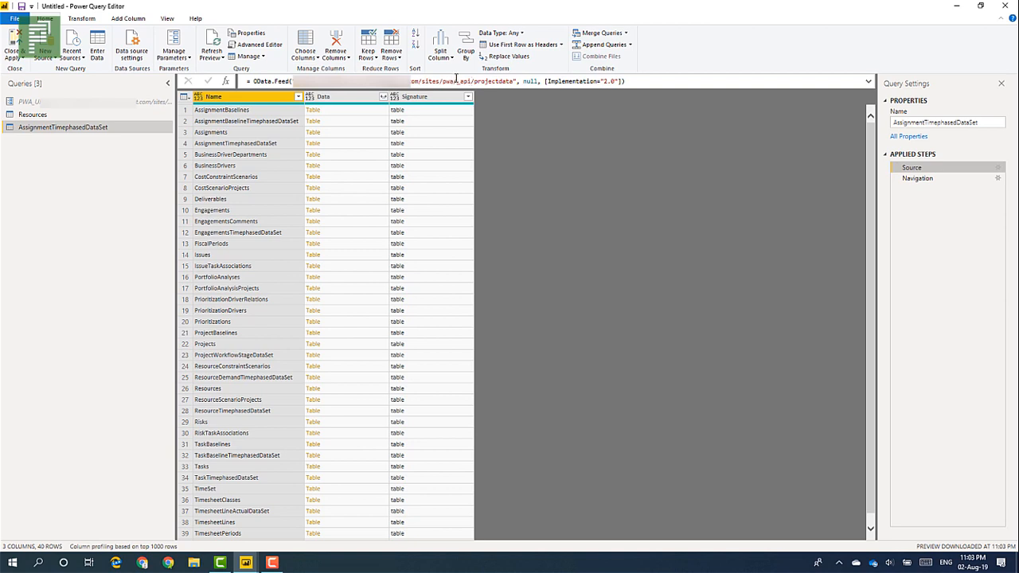
left_click_drag(457, 81, 302, 81)
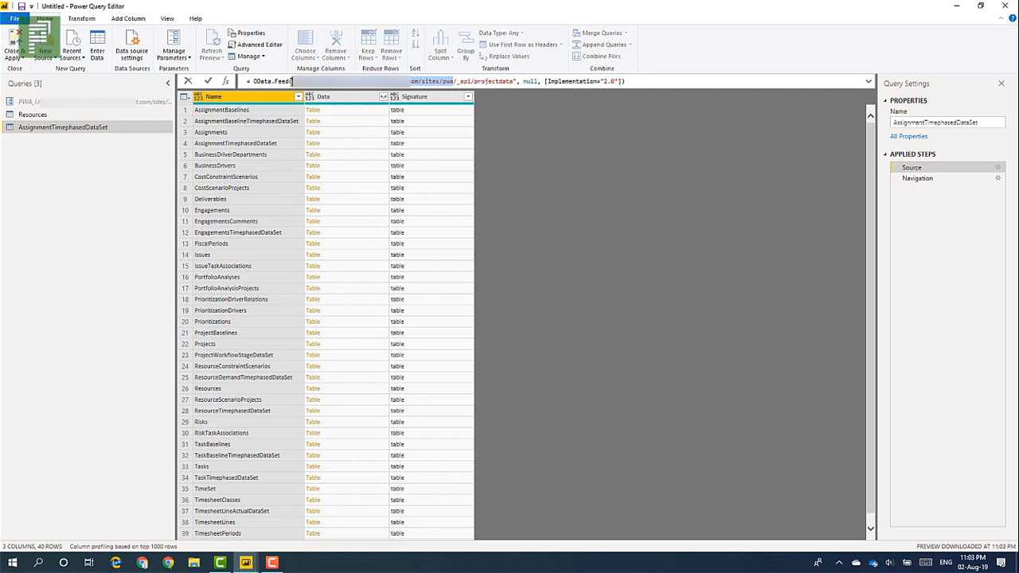
type("PWA_")
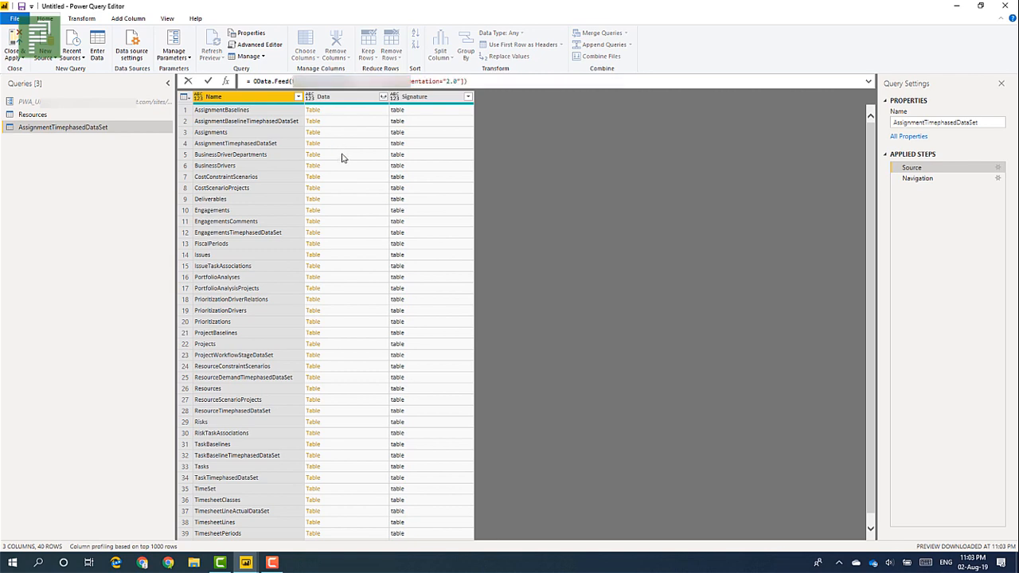
type("URL")
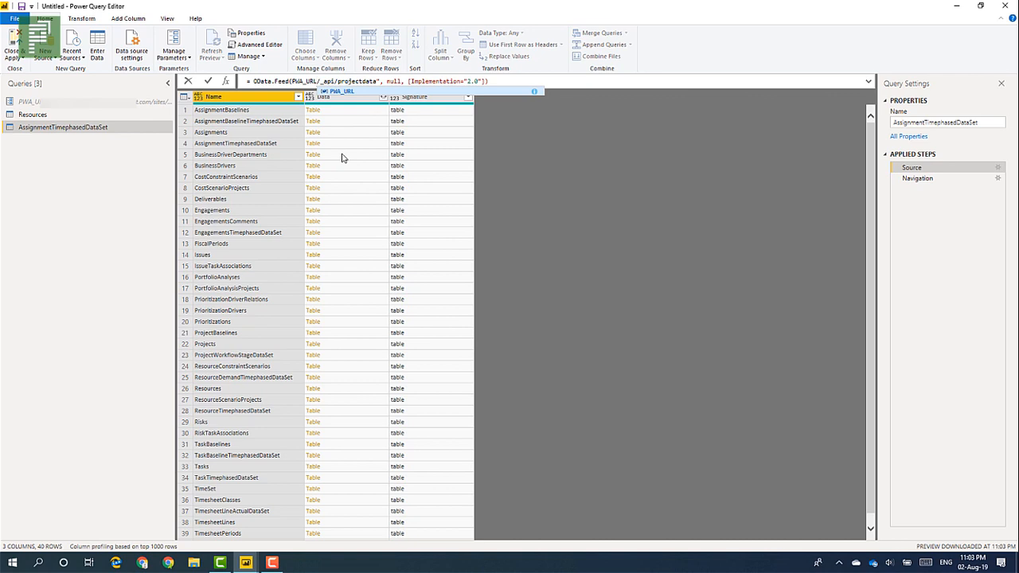
type("&\"")
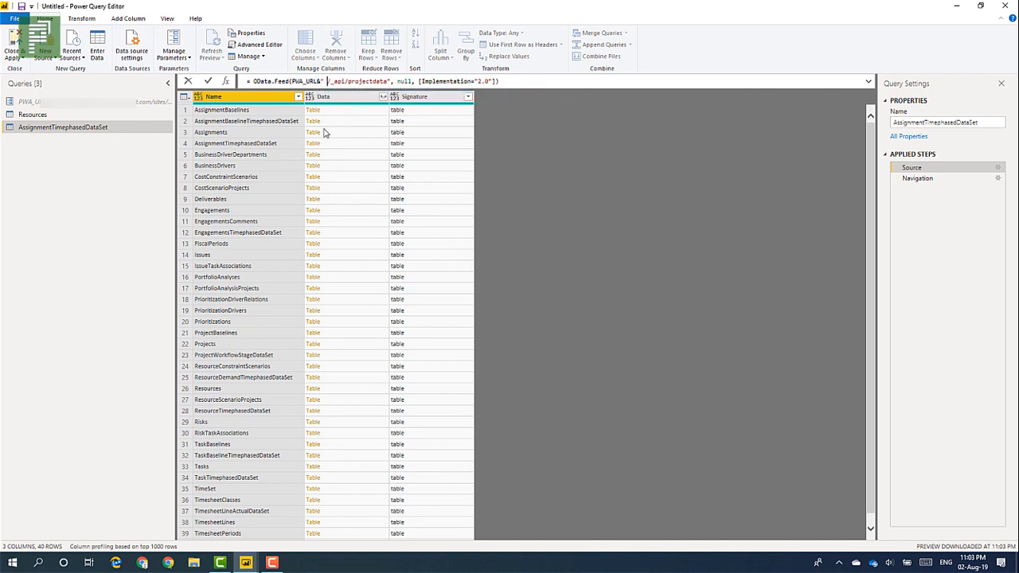
key("BackSpace")
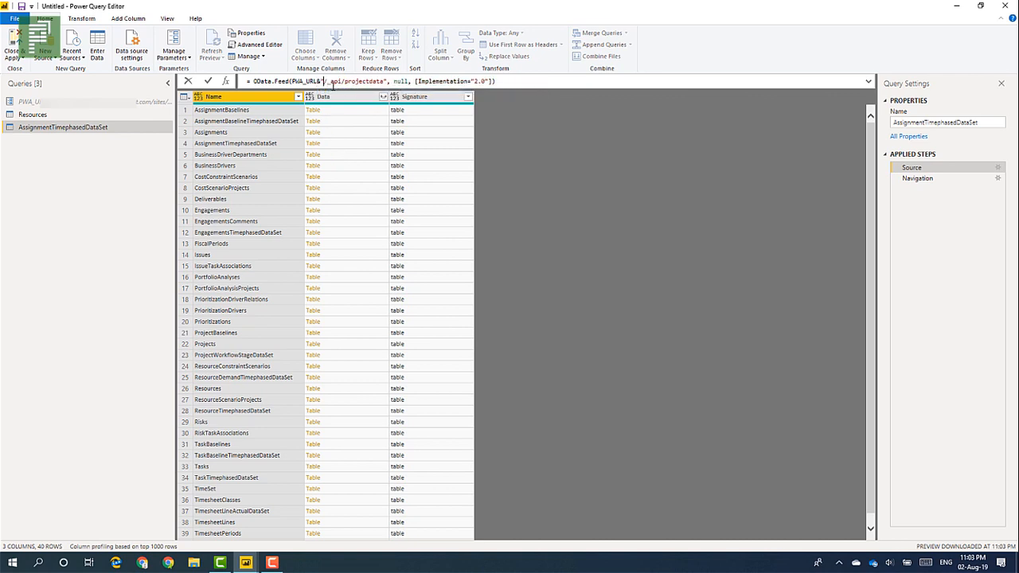
key("Return")
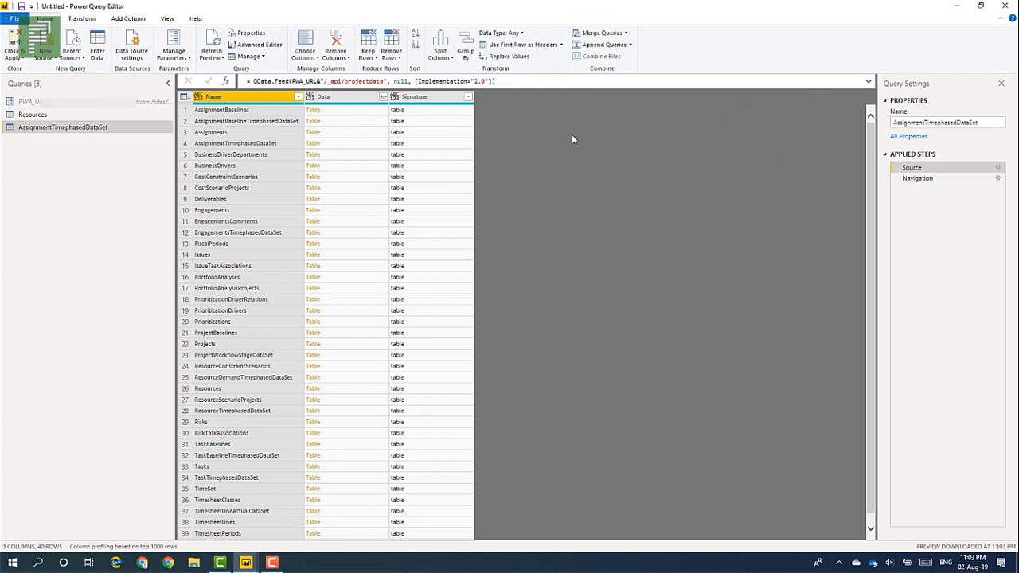
Step: Rewrite the Resources query's Source step so its OData feed address is PWA_URL&"/_api/projectdata"
left_click(103, 115)
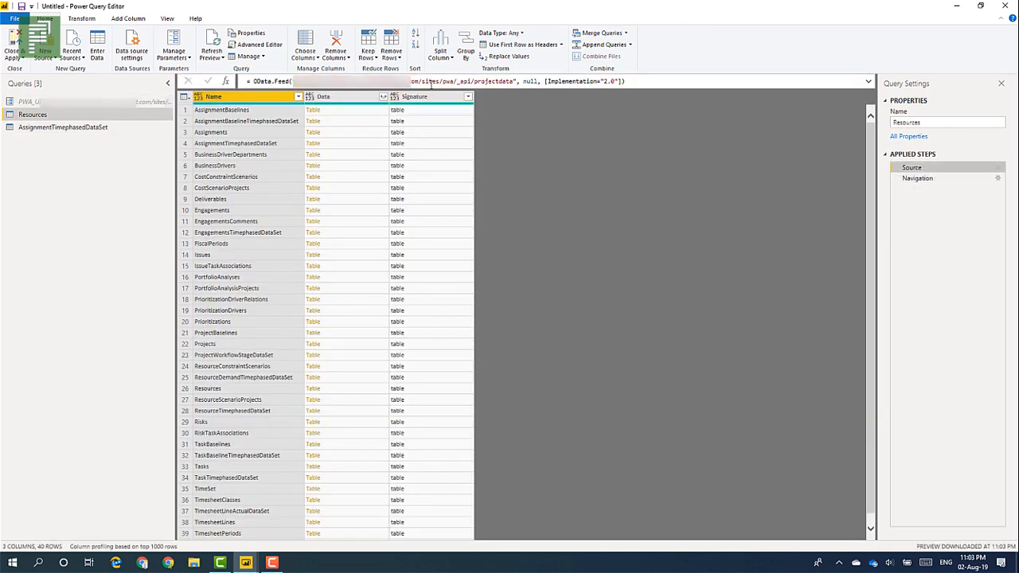
left_click_drag(454, 82, 293, 82)
key("BackSpace")
key("BackSpace")
key("BackSpace")
key("BackSpace")
key("BackSpace")
key("BackSpace")
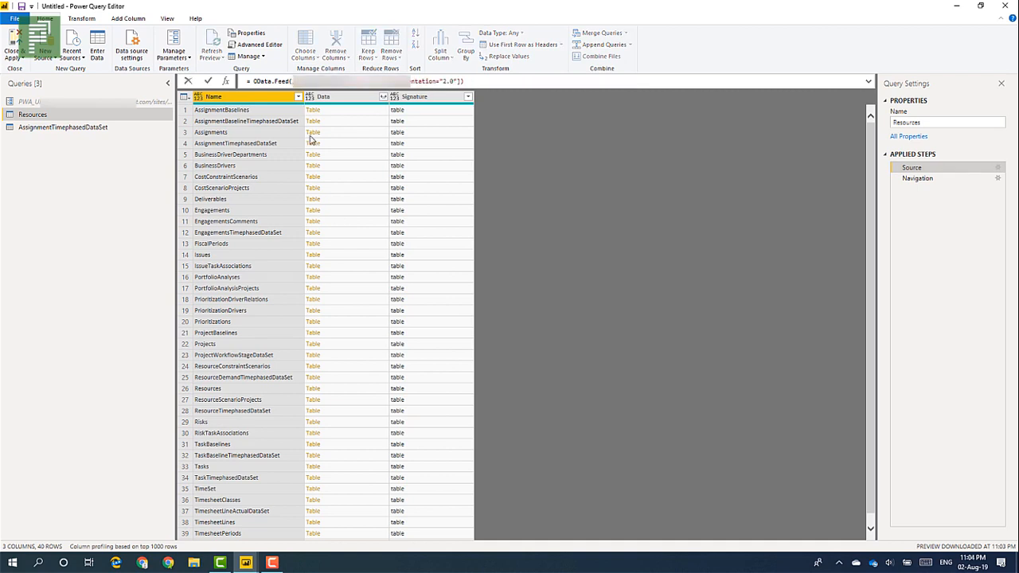
type("PWA_UR")
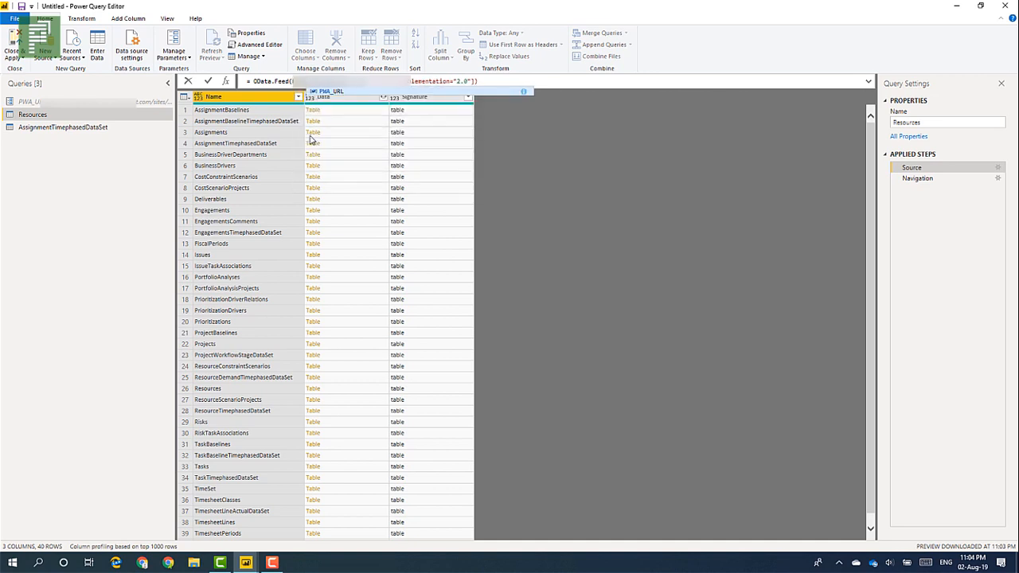
type("L")
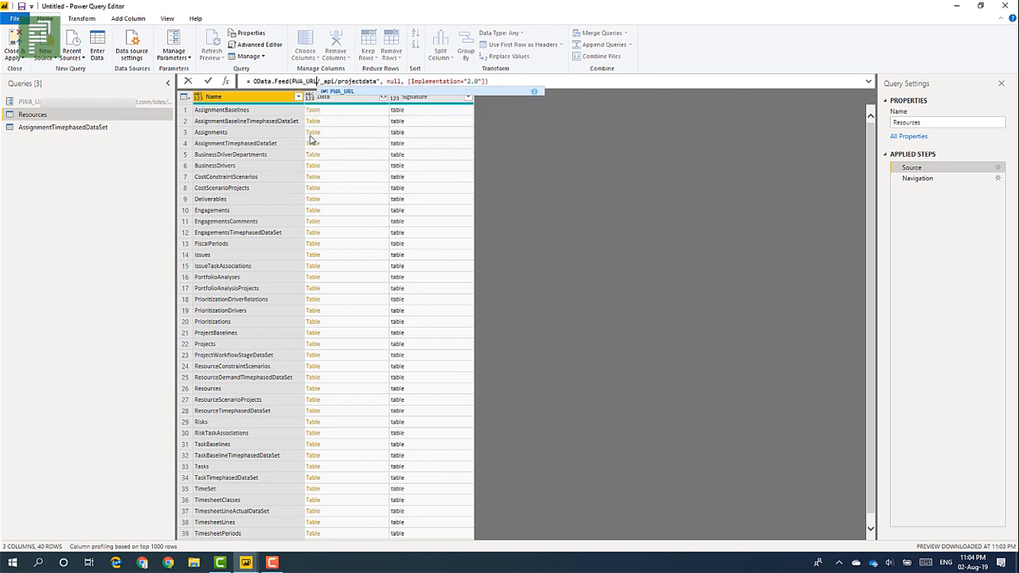
type("&\"")
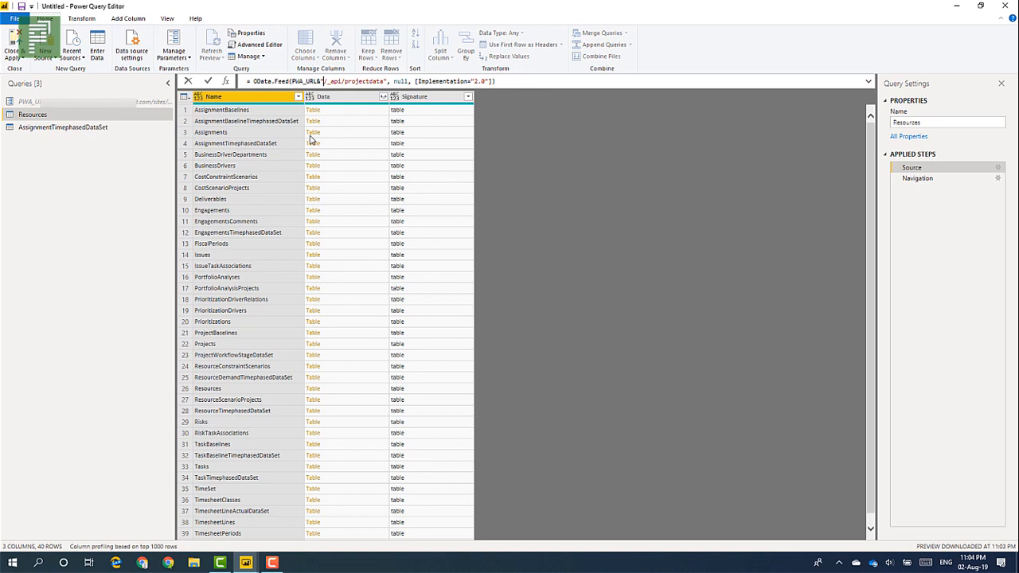
key("Return")
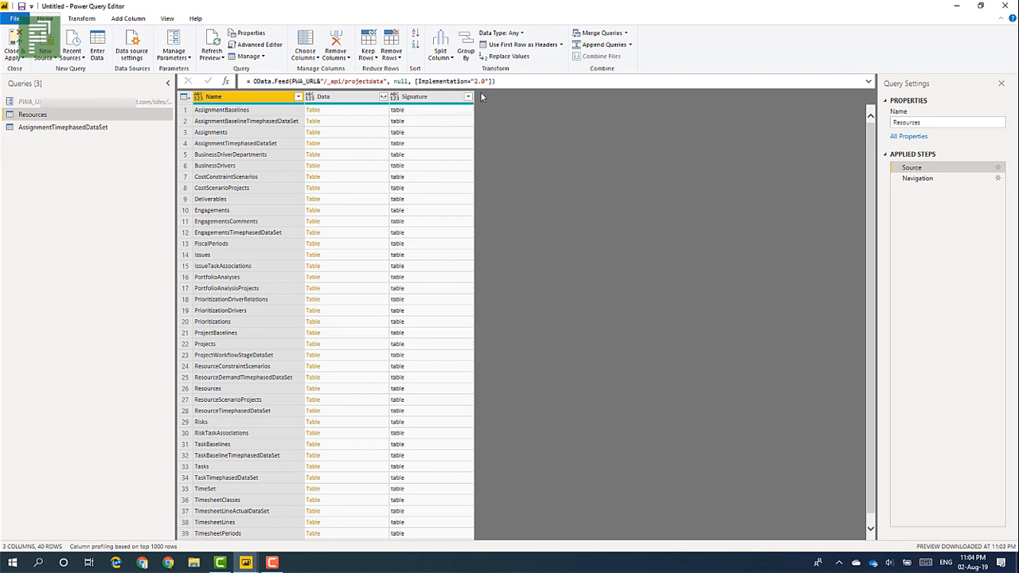
Step: Start choosing the columns to keep in AssignmentTimephasedDataSet, selecting only ProjectId and TimeByDay
left_click(64, 127)
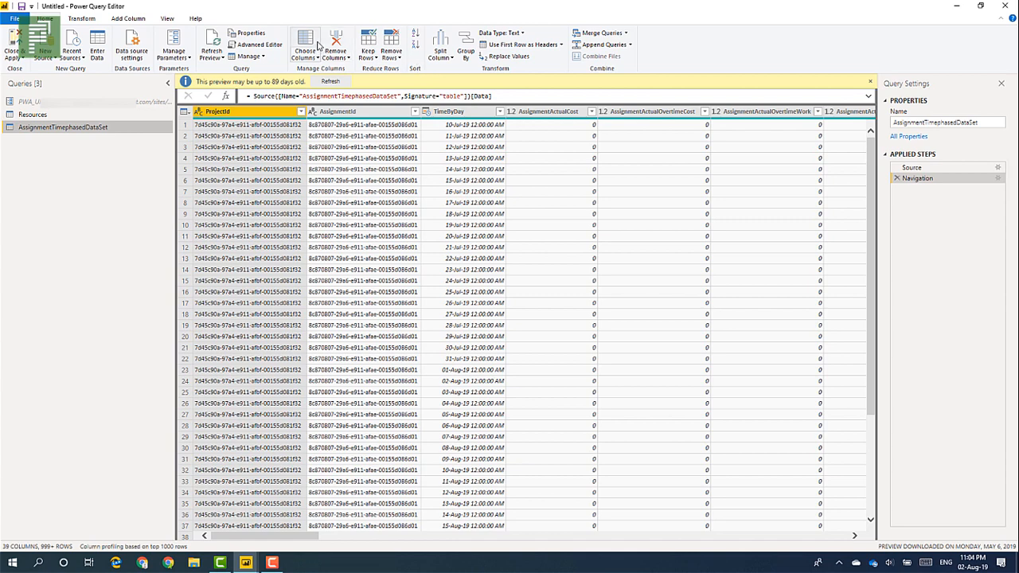
left_click(317, 45)
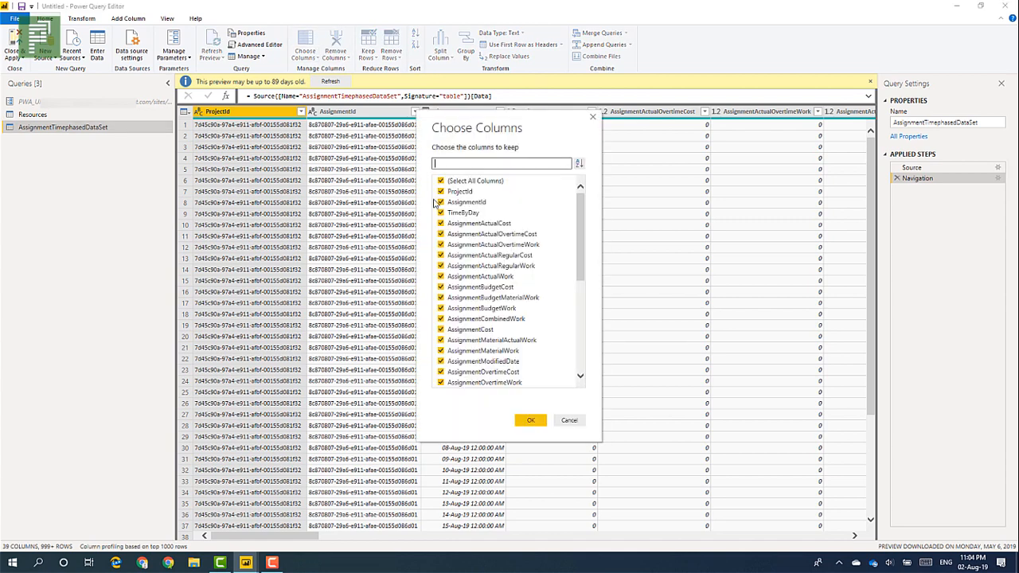
left_click(440, 182)
left_click(441, 191)
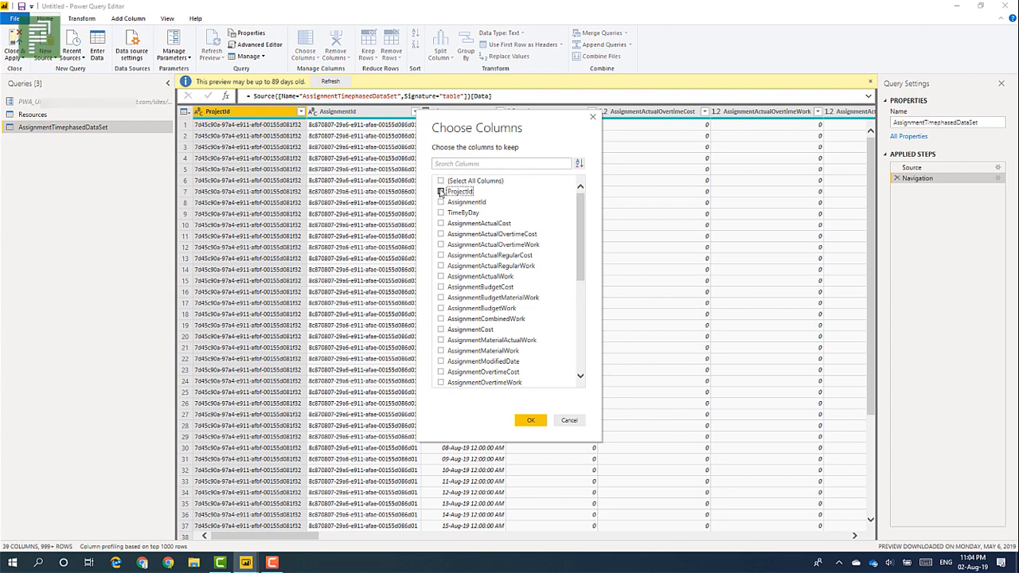
scroll(444, 205, "down", 2)
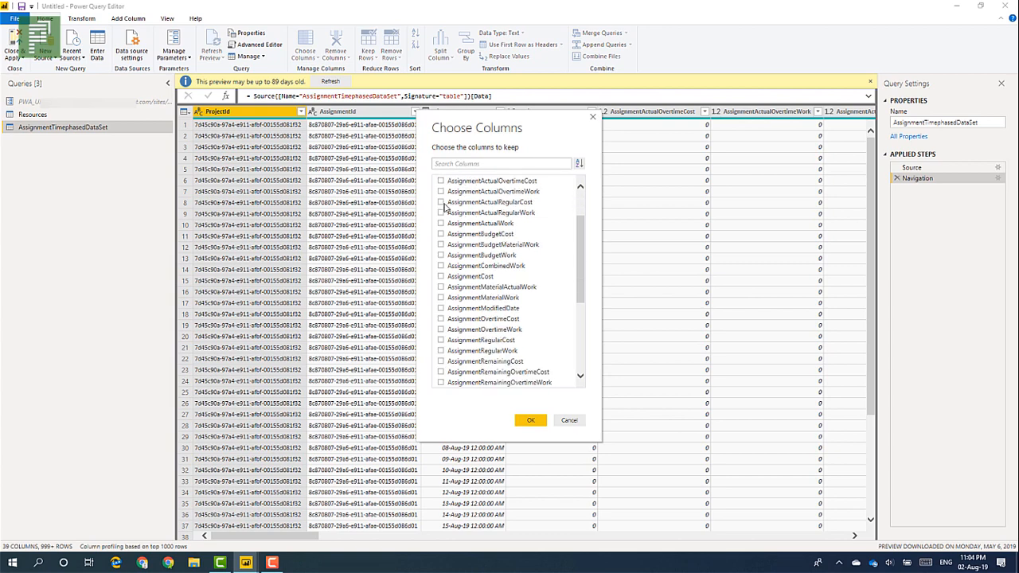
scroll(443, 207, "up", 2)
left_click(442, 214)
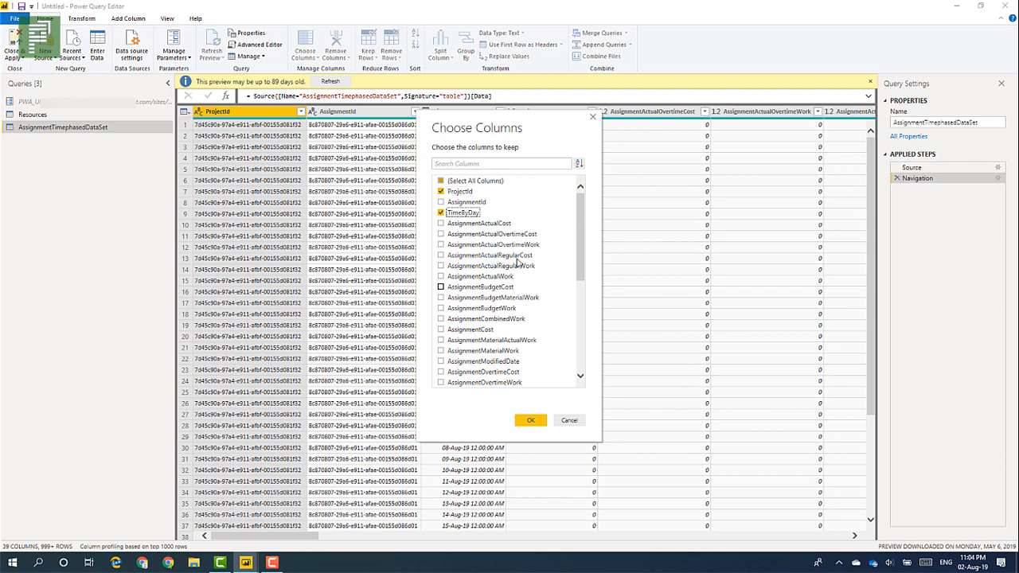
Step: Add AssignmentWork and ResourceId to the columns to keep and apply the column selection
scroll(490, 350, "down", 2)
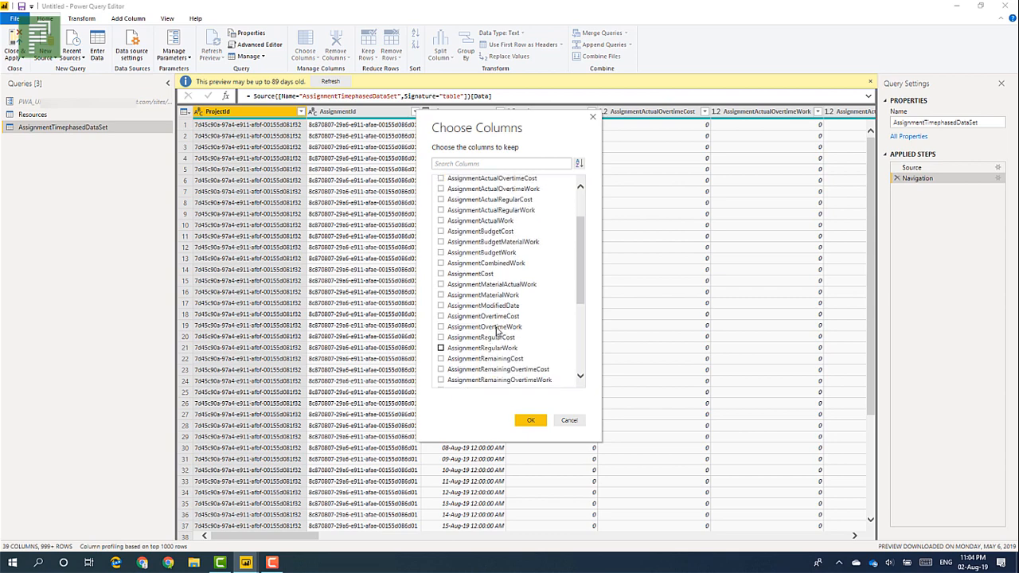
left_click(508, 164)
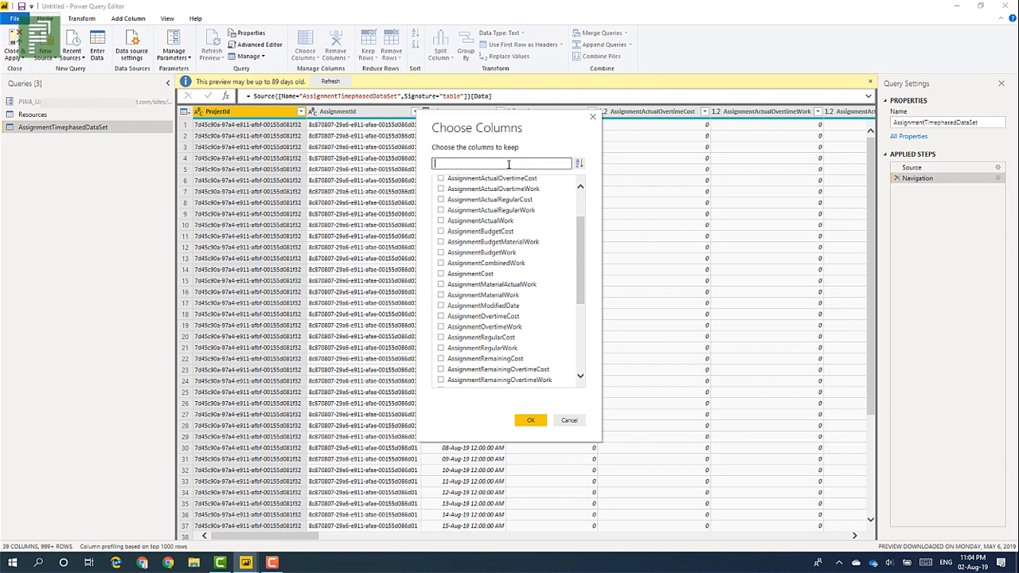
type("work")
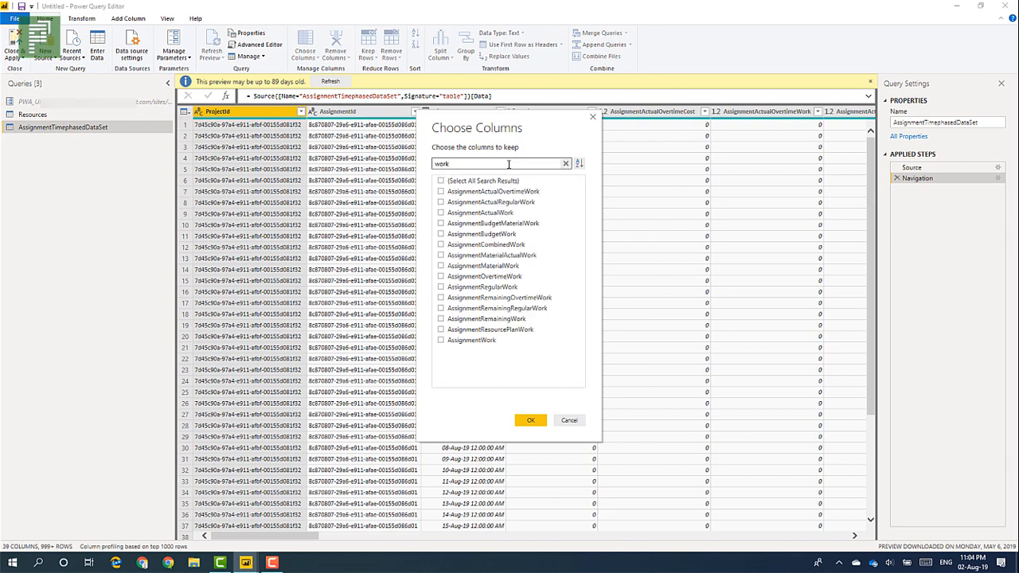
left_click(480, 340)
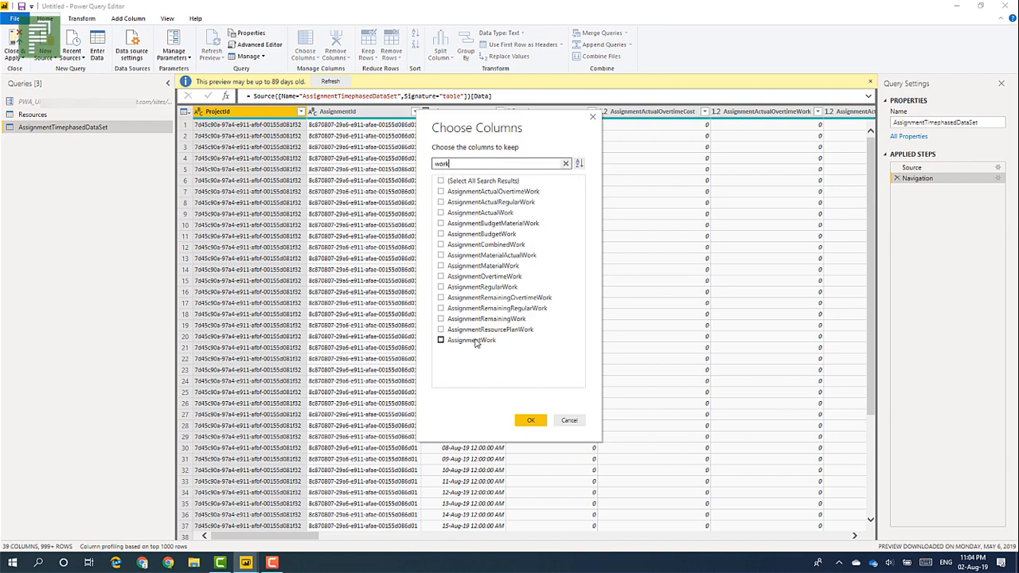
double_click(471, 163)
type("res")
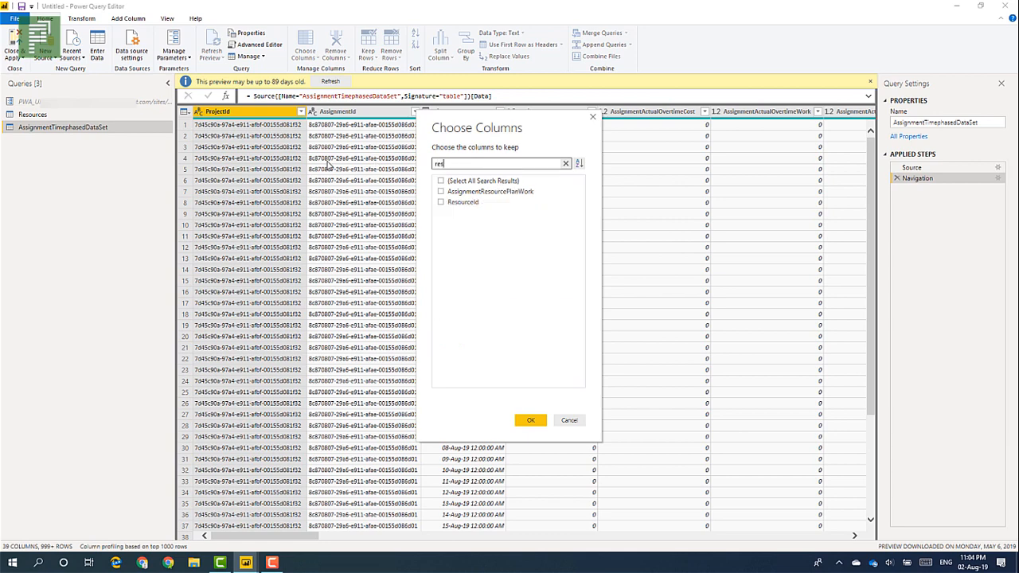
left_click(447, 206)
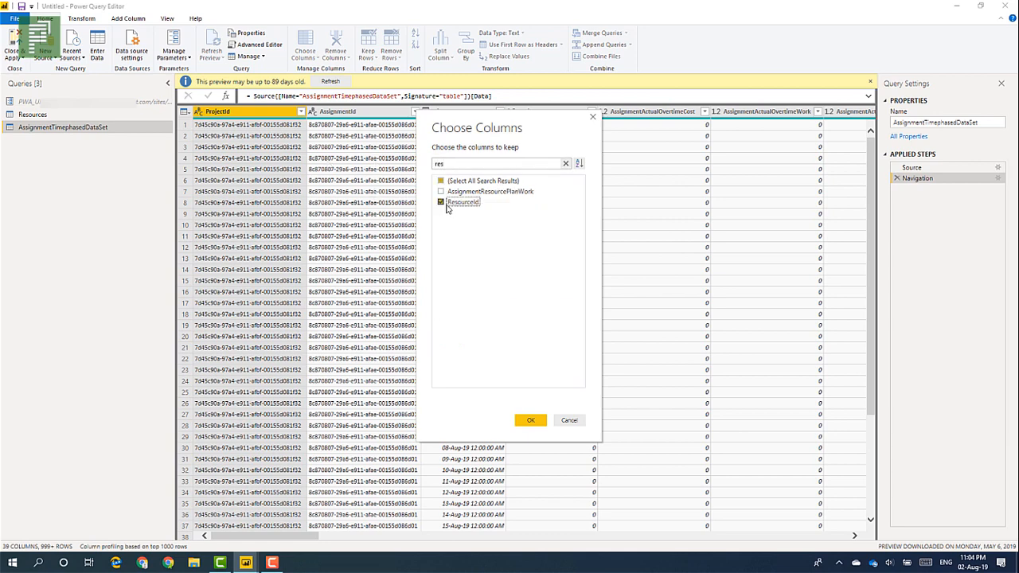
left_click(530, 422)
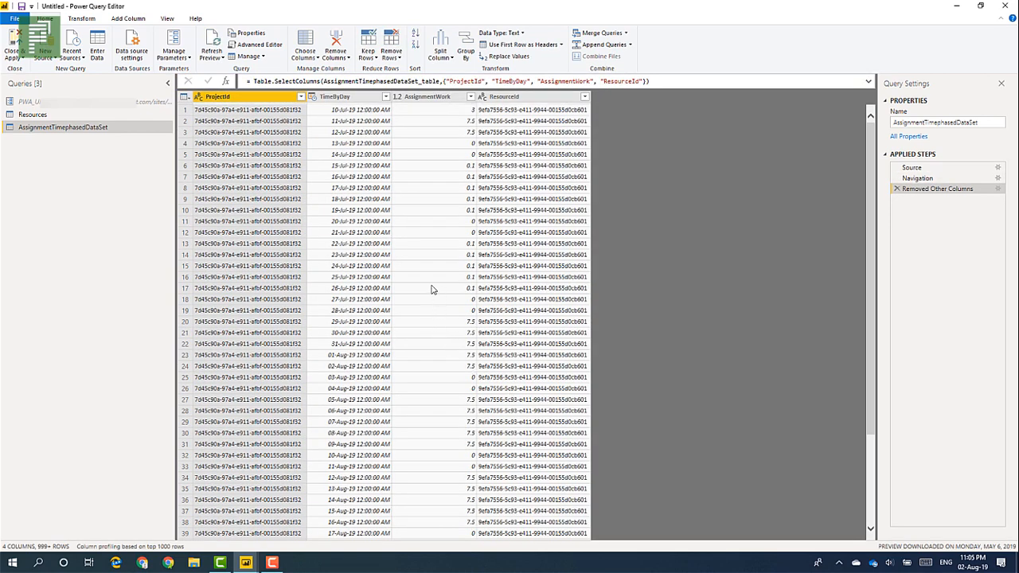
Step: Try filtering the value 0 out of the AssignmentWork column, and delete that Filtered Rows step
left_click(468, 96)
left_click(470, 96)
left_click(321, 221)
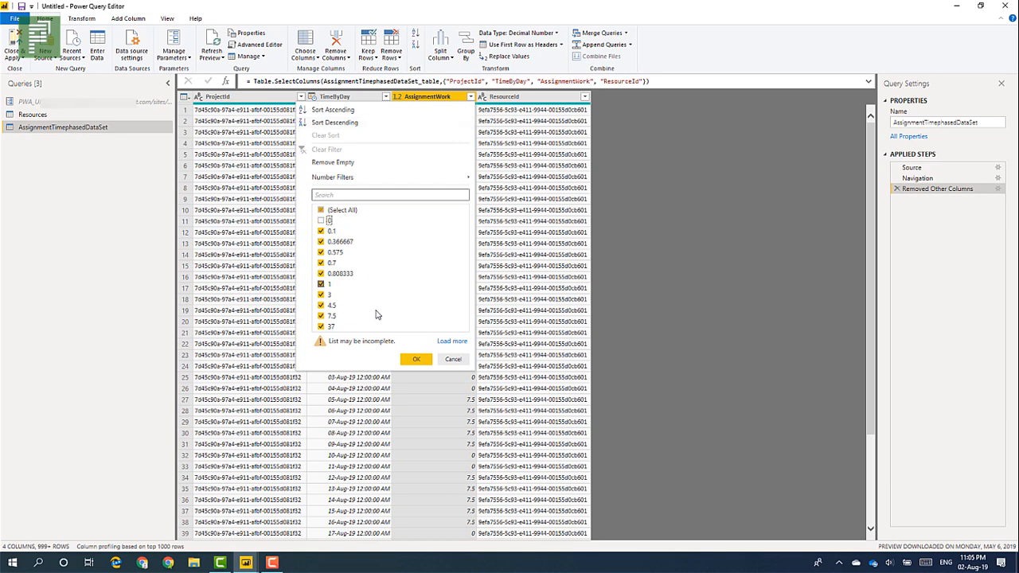
left_click(415, 359)
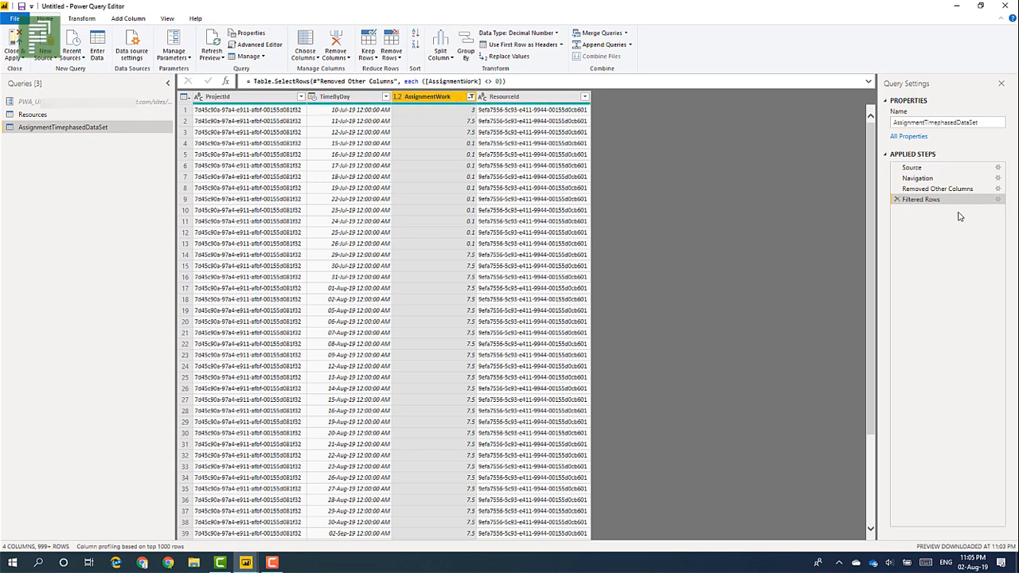
left_click(895, 199)
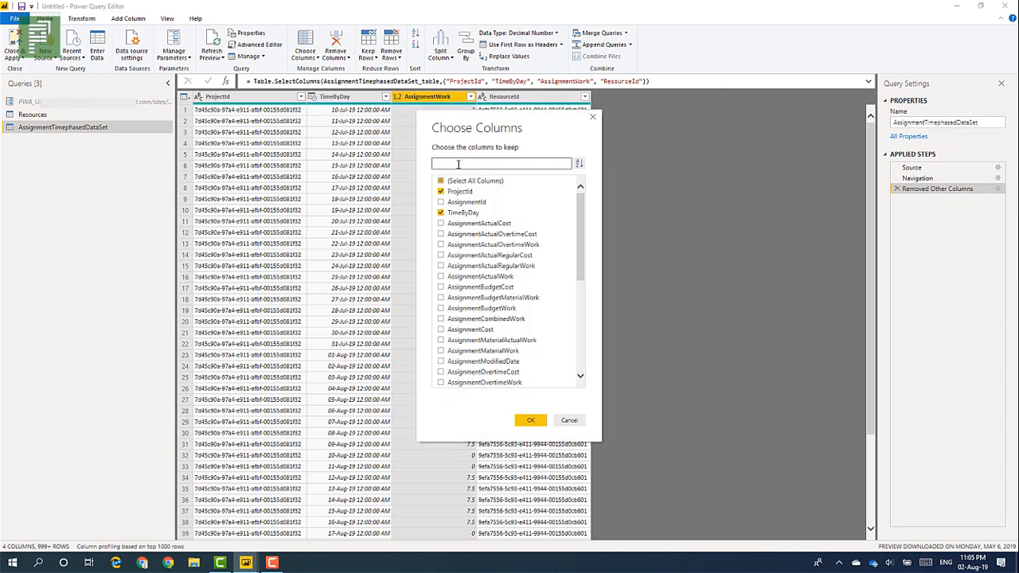
Step: Edit the Removed Other Columns step to keep AssignmentRemainingWork instead of AssignmentWork
left_click(458, 164)
type("remaining")
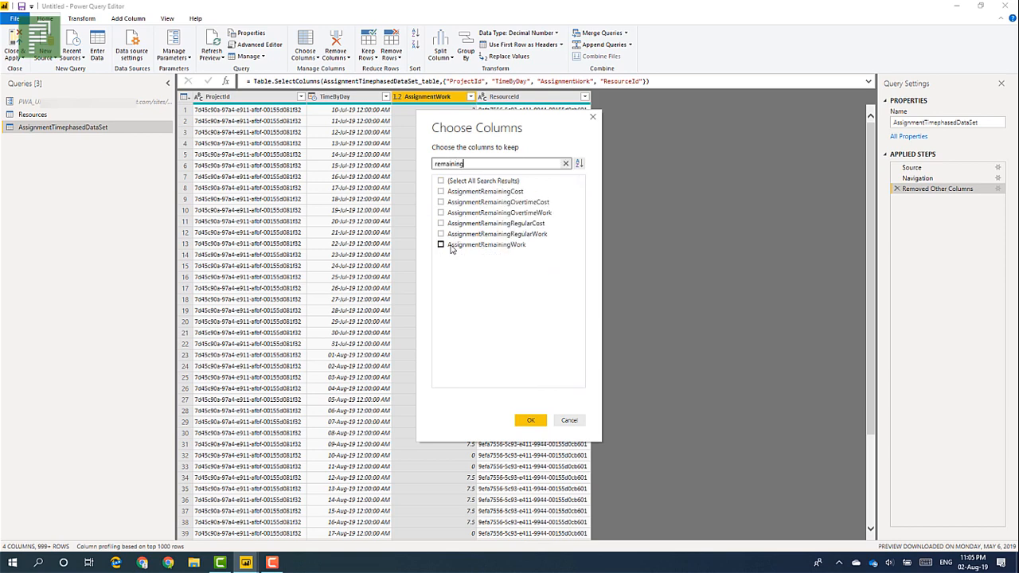
left_click(450, 246)
left_click_drag(481, 164, 391, 163)
type("work")
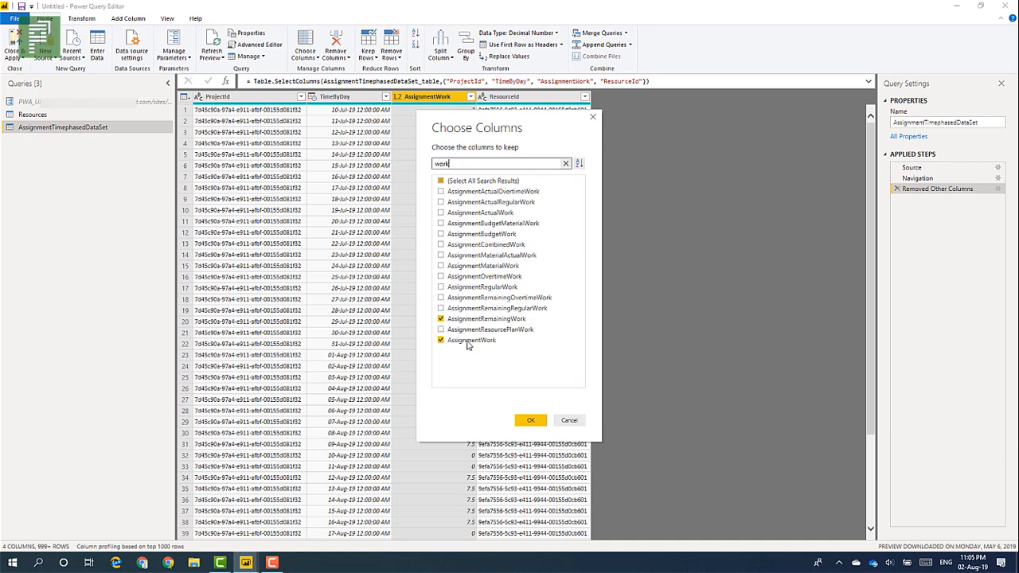
left_click(467, 341)
left_click(524, 419)
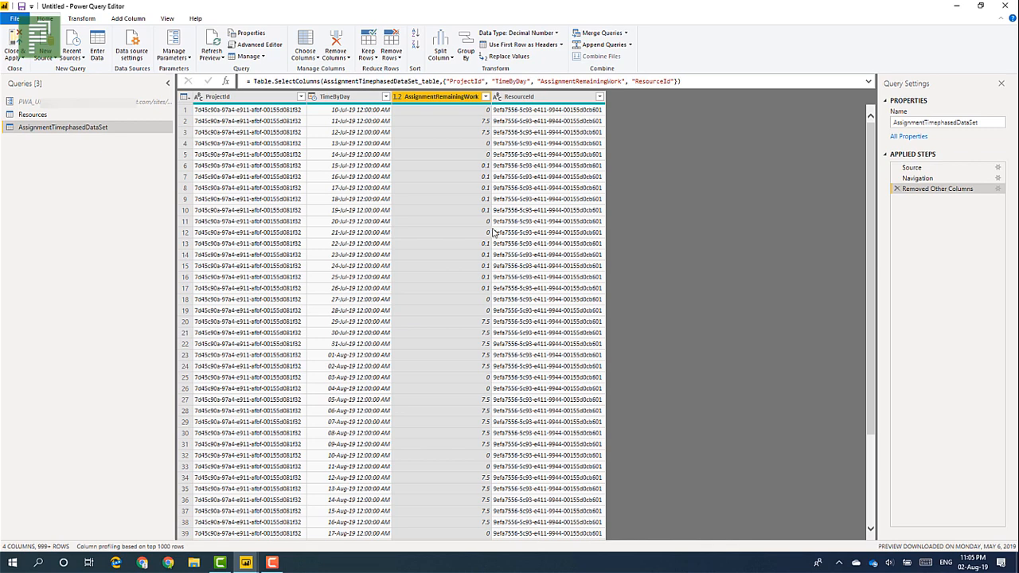
Step: Filter the AssignmentRemainingWork column to exclude rows with the value 0
left_click(485, 97)
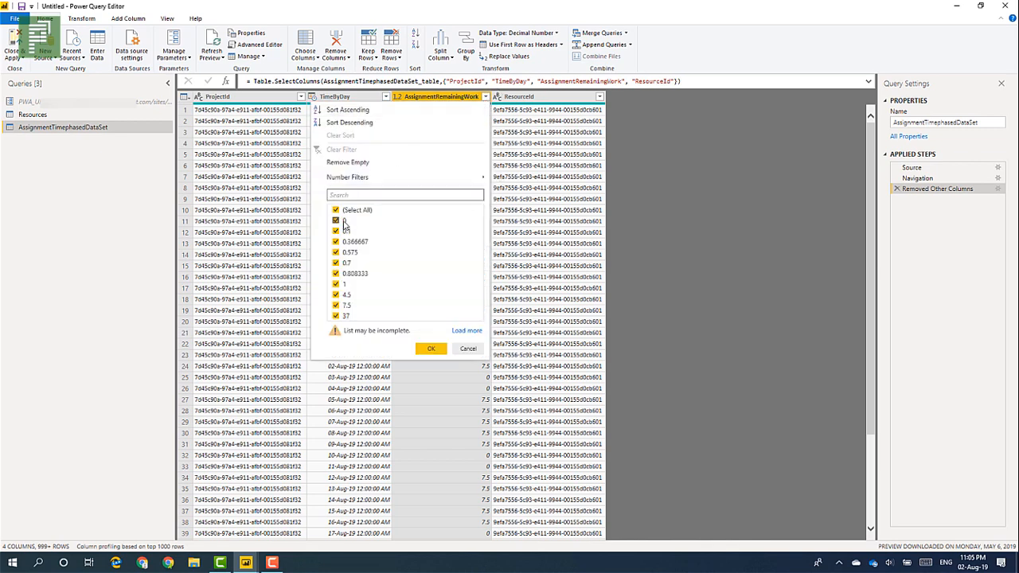
left_click(428, 348)
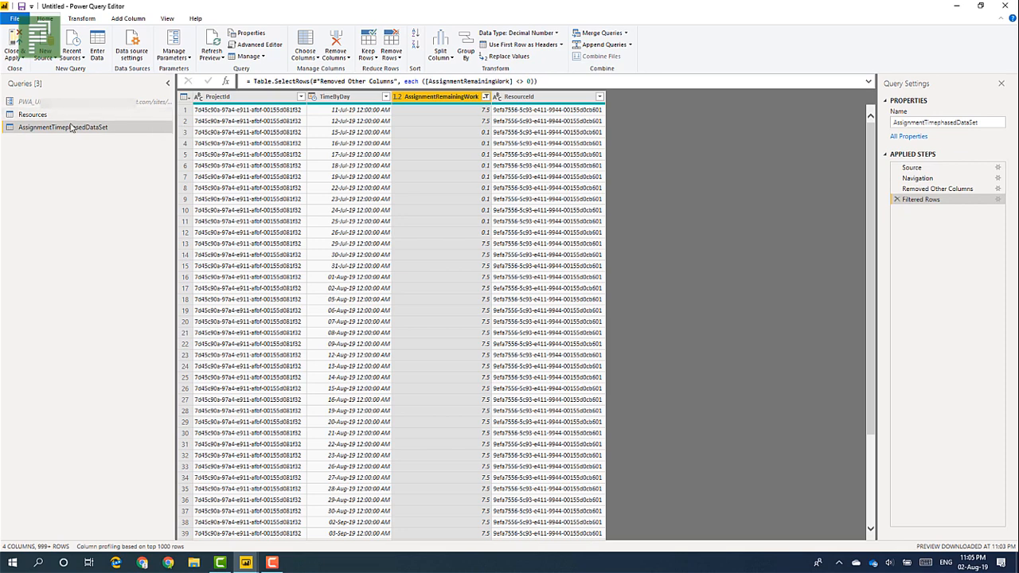
Step: Choose the columns to keep in the Resources query, clearing all of them and selecting ResourceId and RBS
left_click(47, 116)
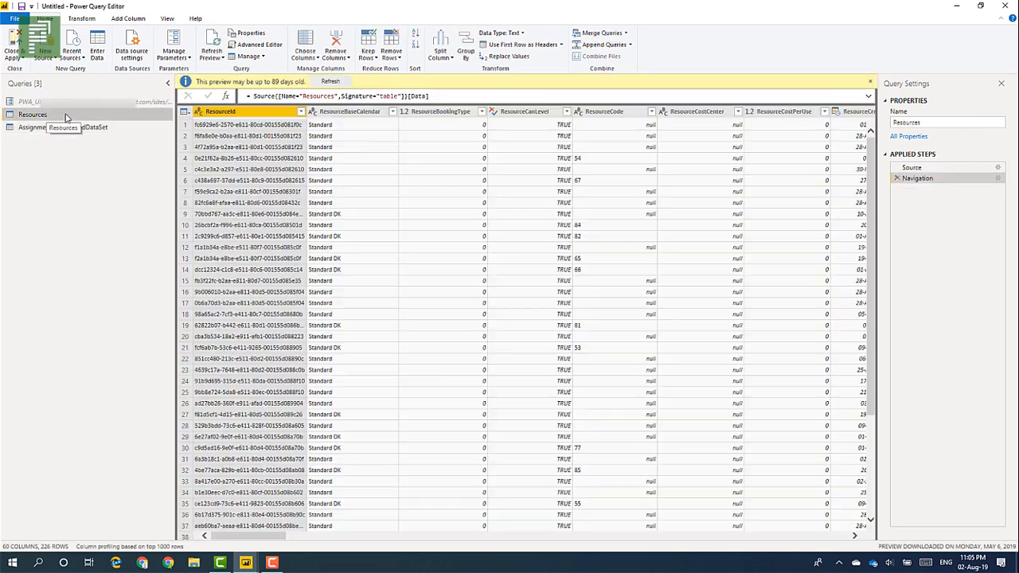
left_click(314, 42)
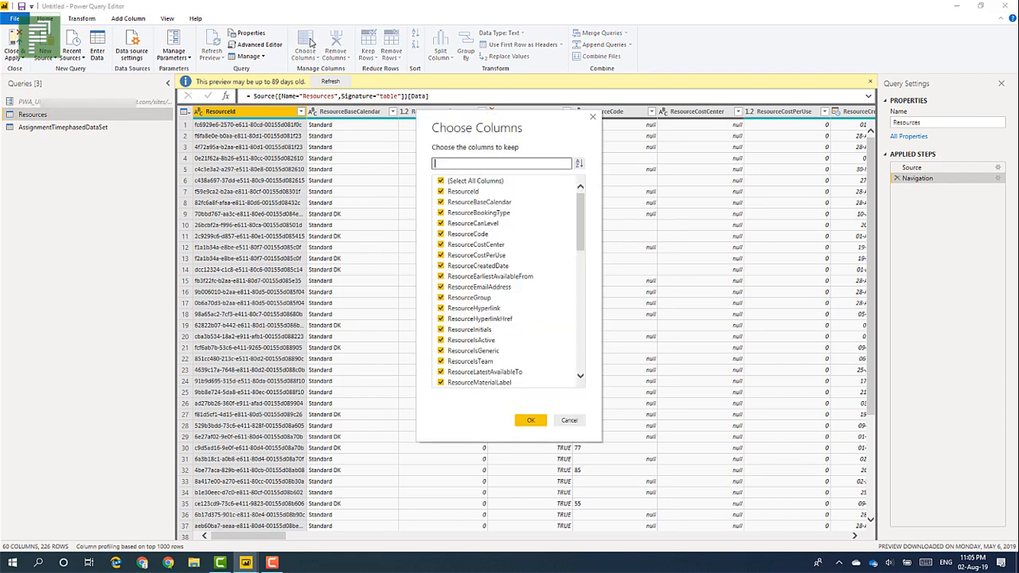
left_click(441, 182)
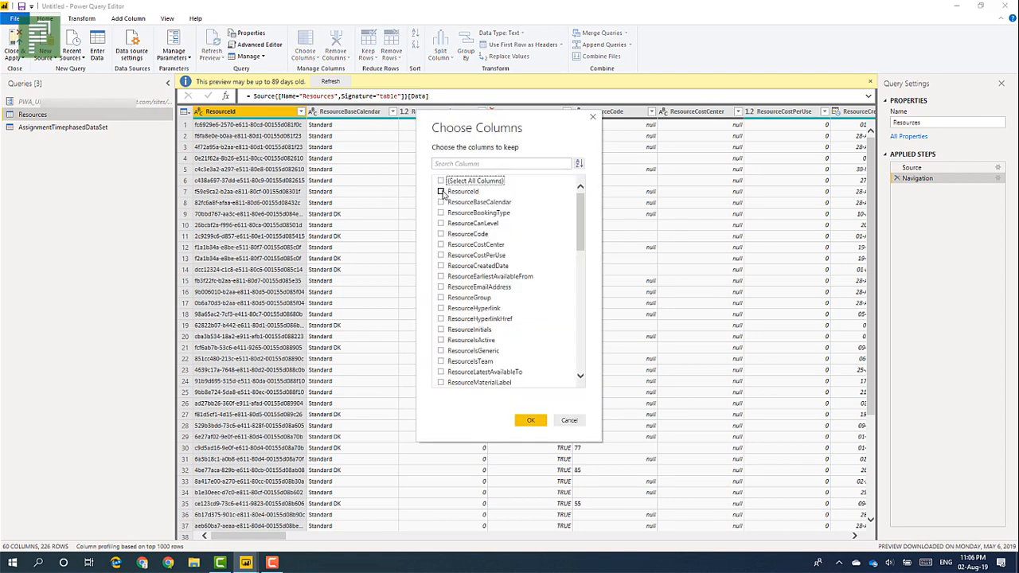
left_click(441, 191)
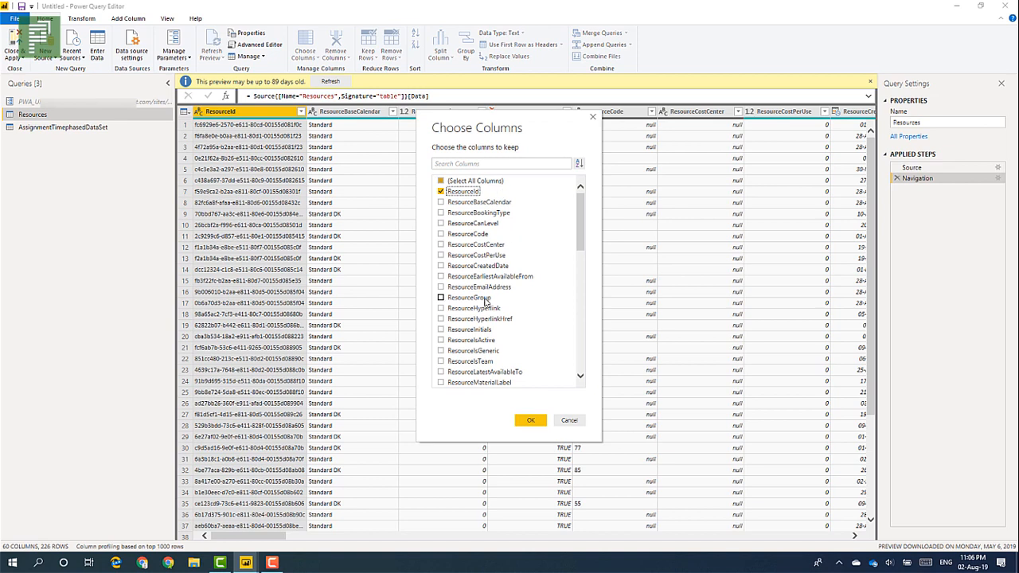
left_click(488, 163)
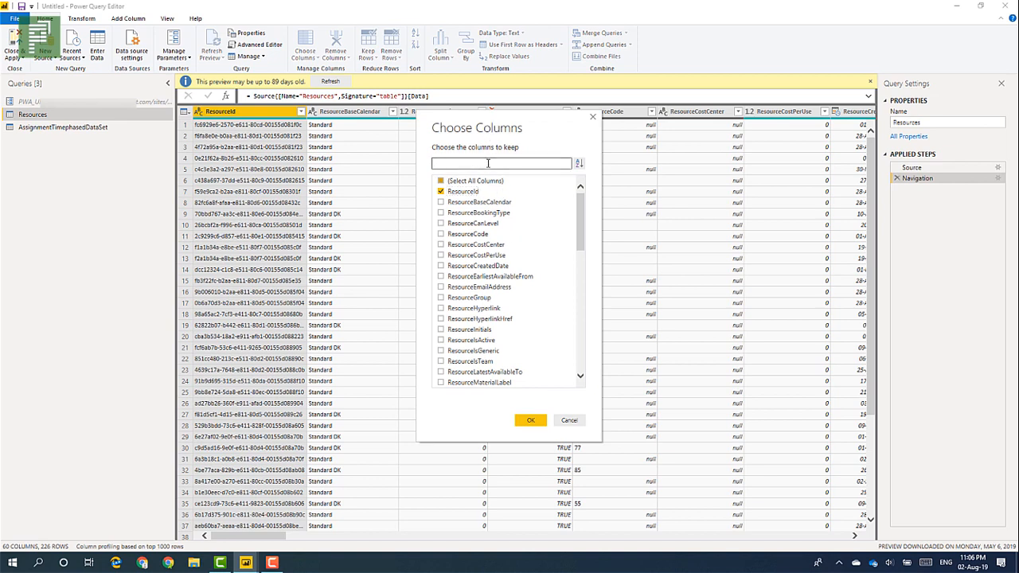
type("rbs")
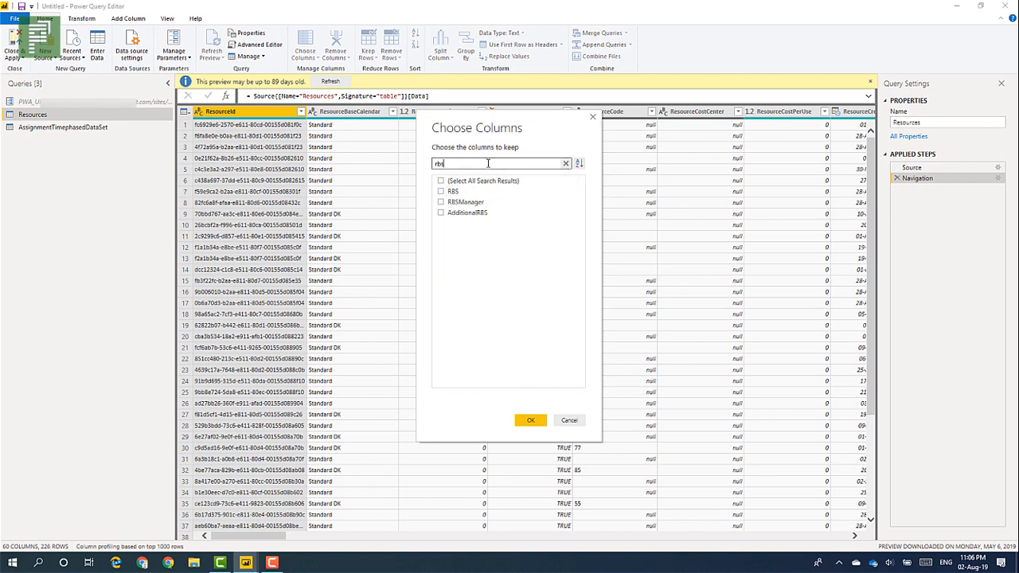
left_click(467, 194)
Step: Add ResourceName to the columns to keep and apply the column selection
left_click(468, 164)
type("resource")
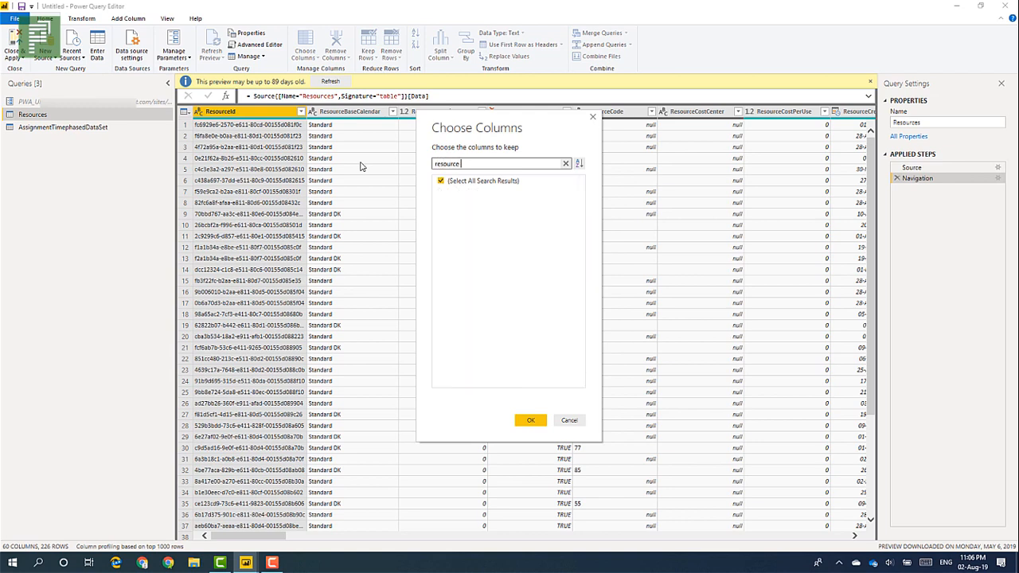
key("BackSpace")
type("name")
left_click(448, 195)
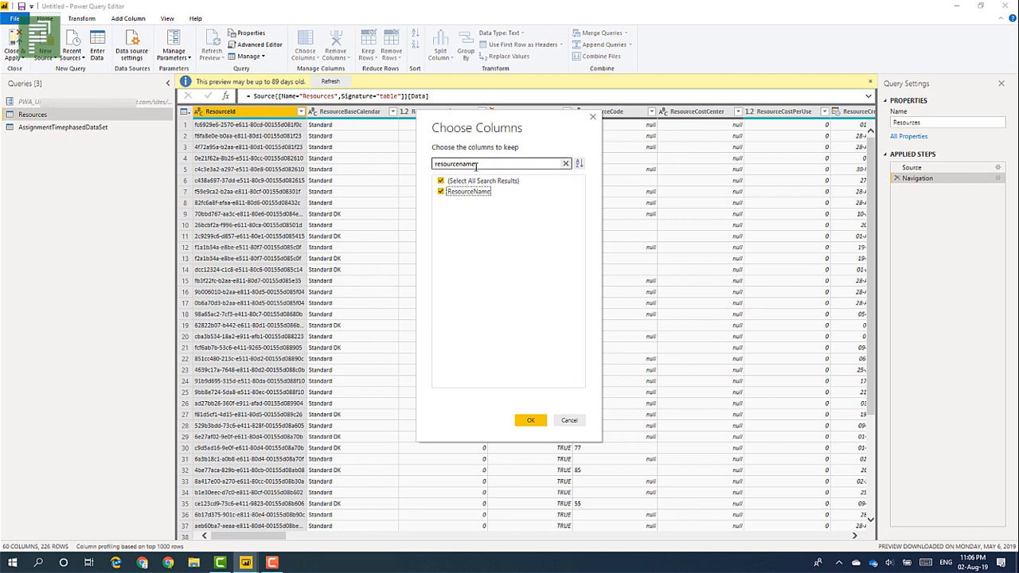
left_click(531, 421)
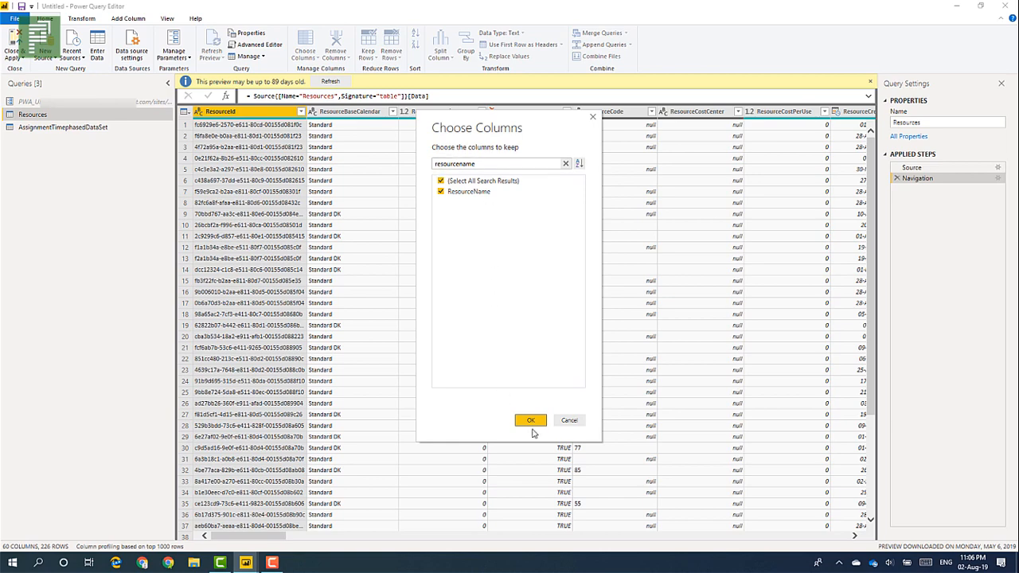
left_click(532, 422)
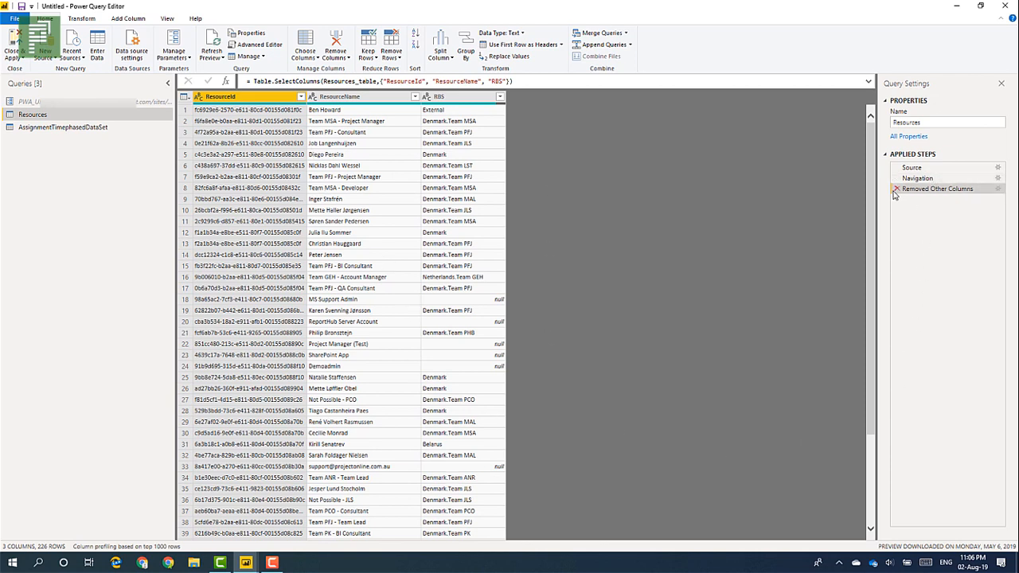
Step: Edit the Removed Other Columns step of Resources to also keep ResourceIsGeneric and ResourceIsActive
left_click(996, 192)
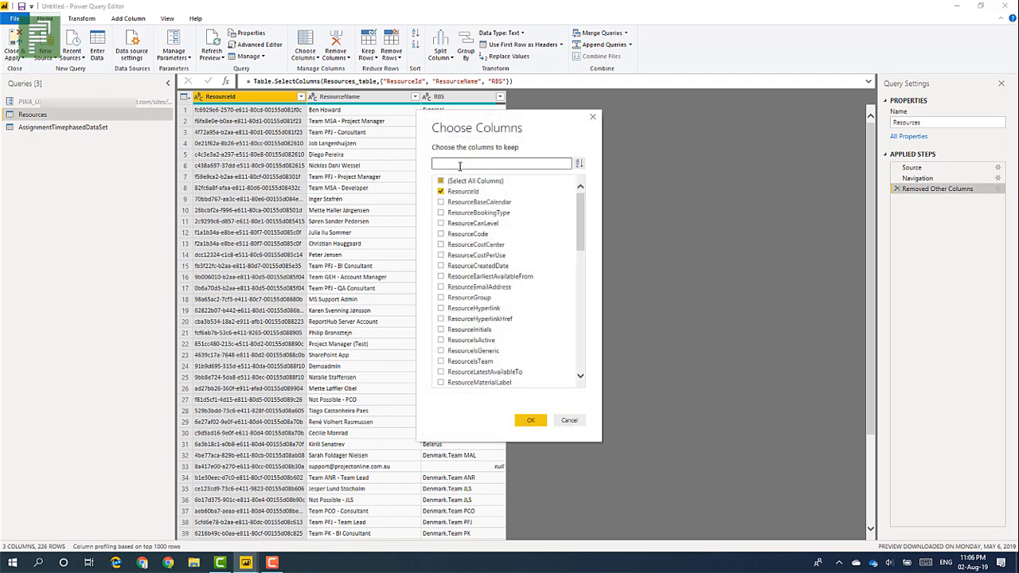
type("gen")
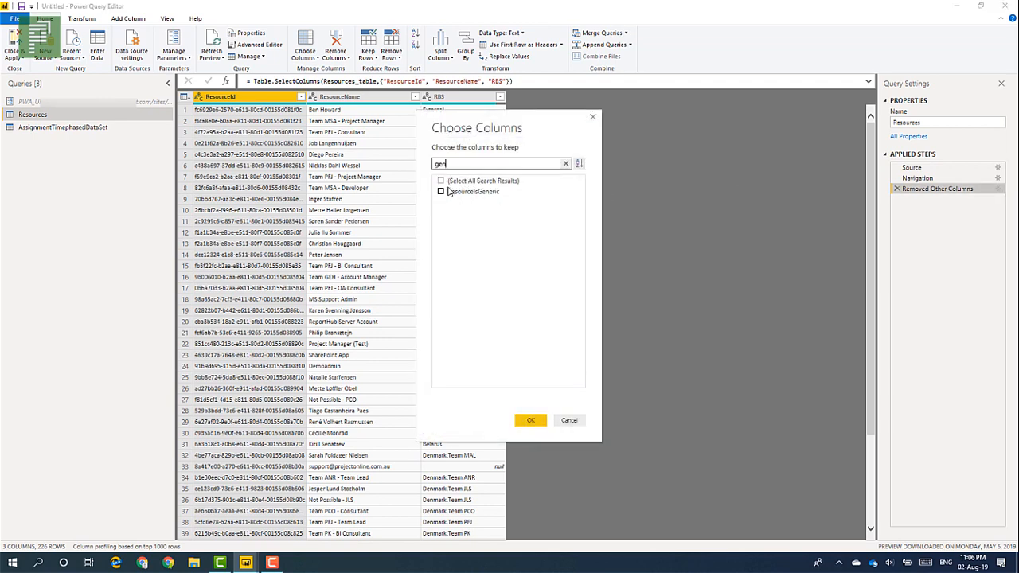
left_click(441, 191)
left_click_drag(450, 164, 391, 164)
type("acit")
key("BackSpace")
type("t")
left_click(441, 191)
left_click(532, 427)
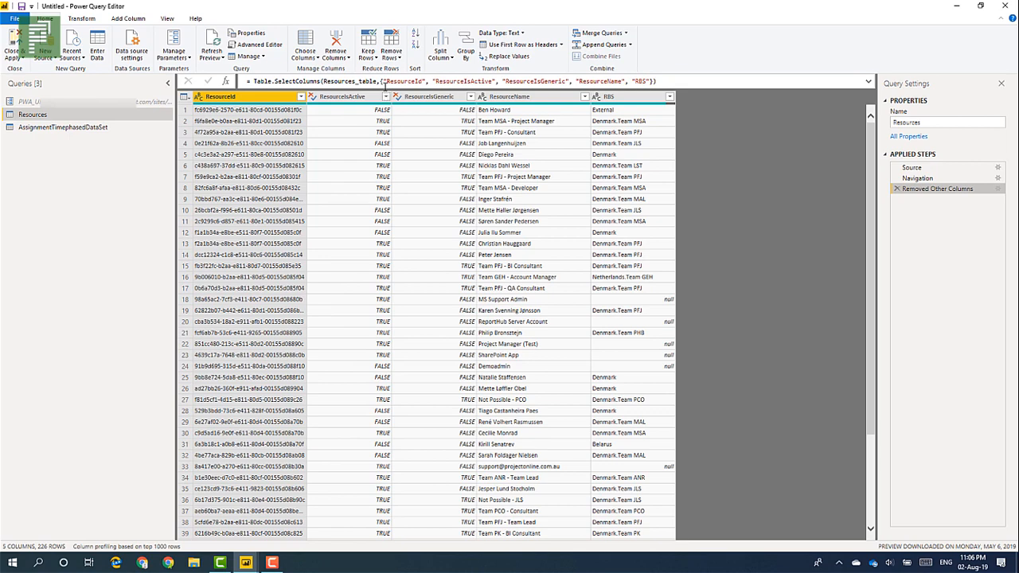
Step: Filter the Resources rows to ResourceIsActive TRUE and ResourceIsGeneric FALSE
left_click(386, 96)
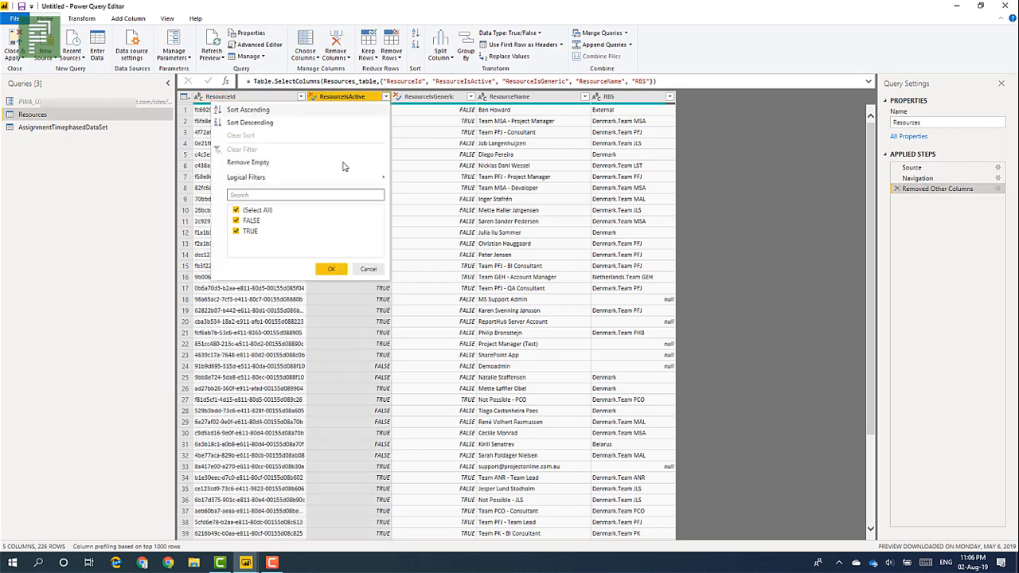
left_click(237, 222)
left_click(330, 268)
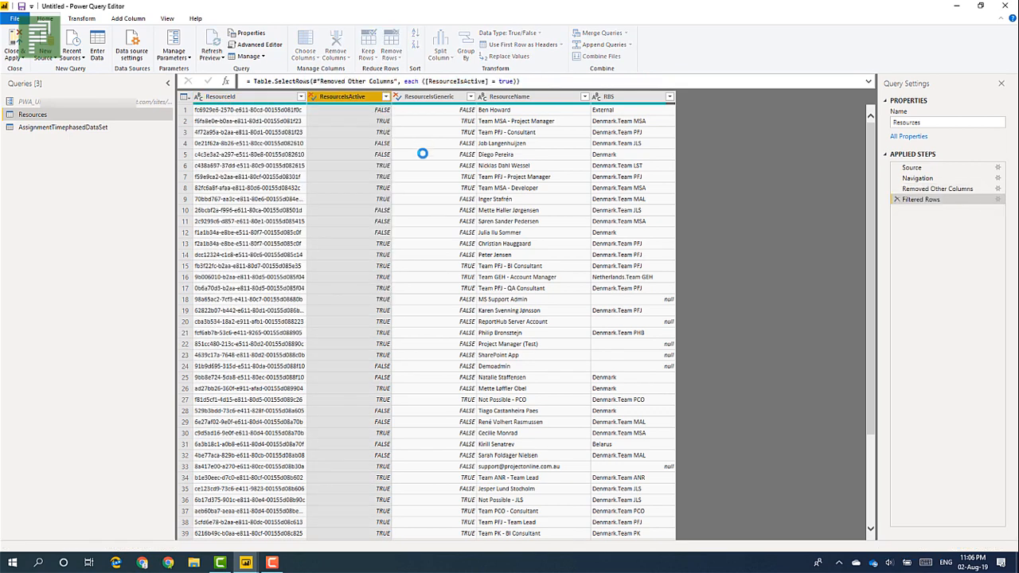
left_click(471, 96)
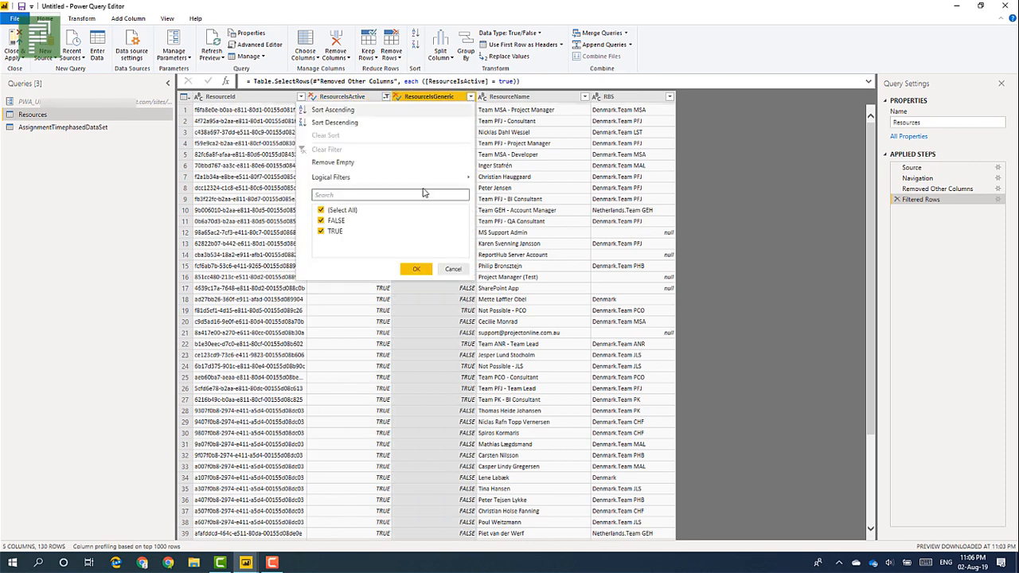
left_click(333, 231)
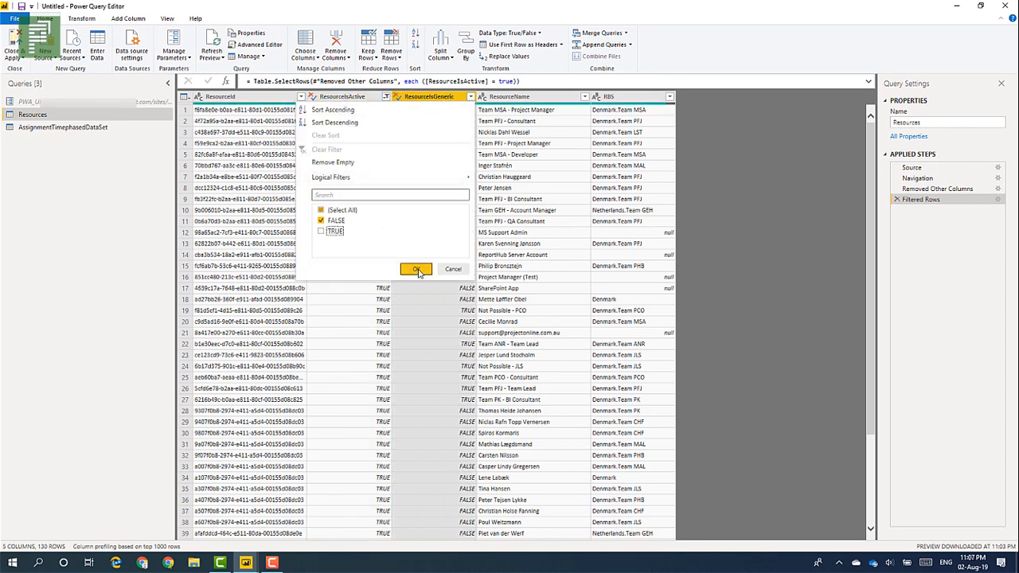
left_click(416, 270)
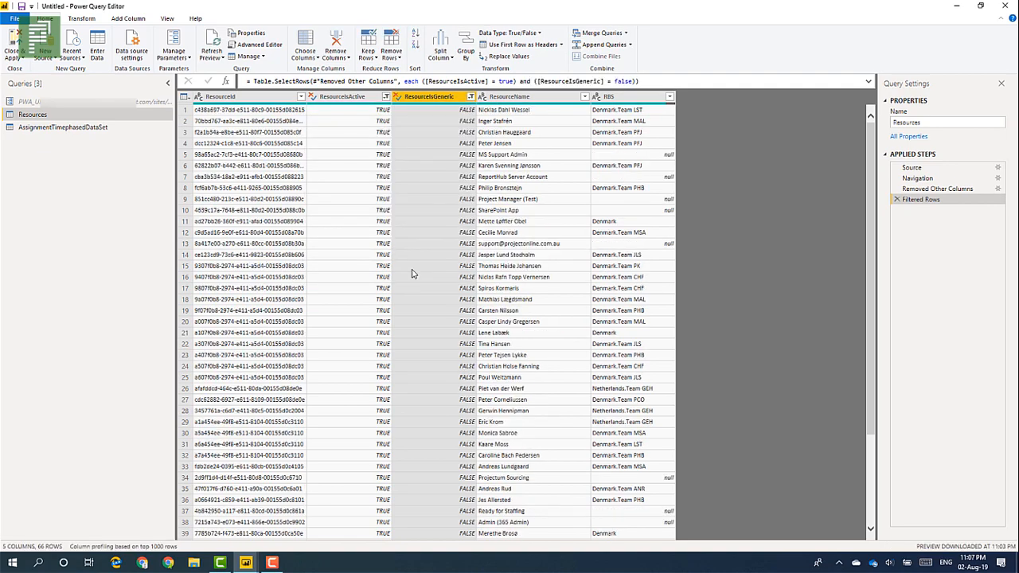
Step: Filter the null values out of the RBS column and look through the remaining resource rows
scroll(336, 167, "down", 9)
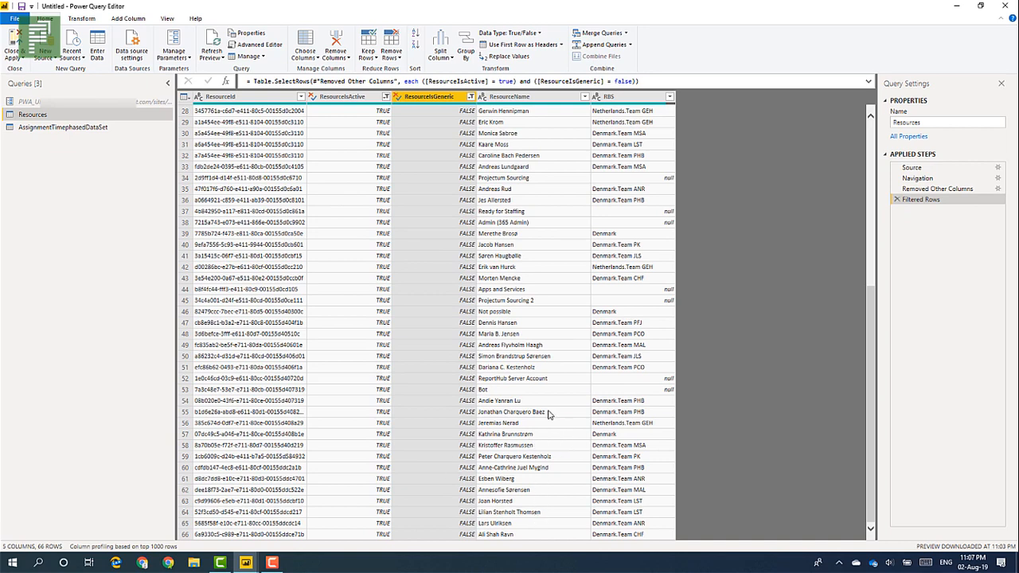
scroll(548, 414, "up", 9)
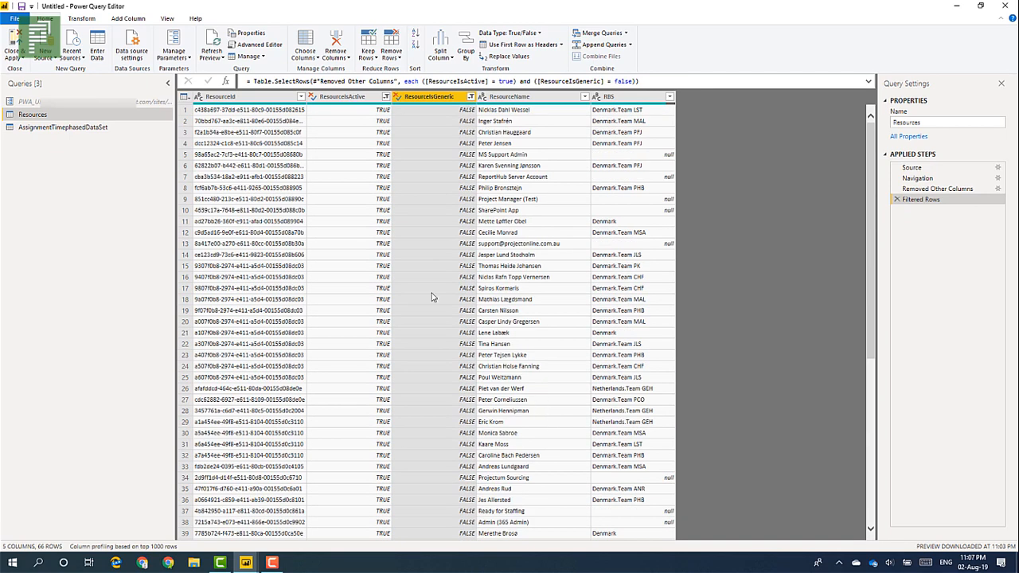
left_click(669, 96)
left_click(530, 220)
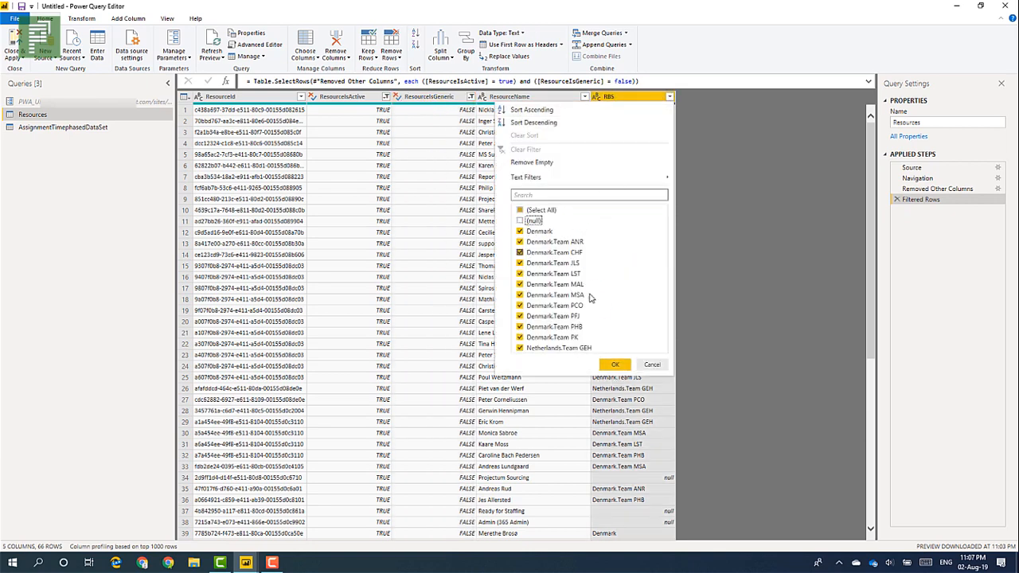
left_click(611, 368)
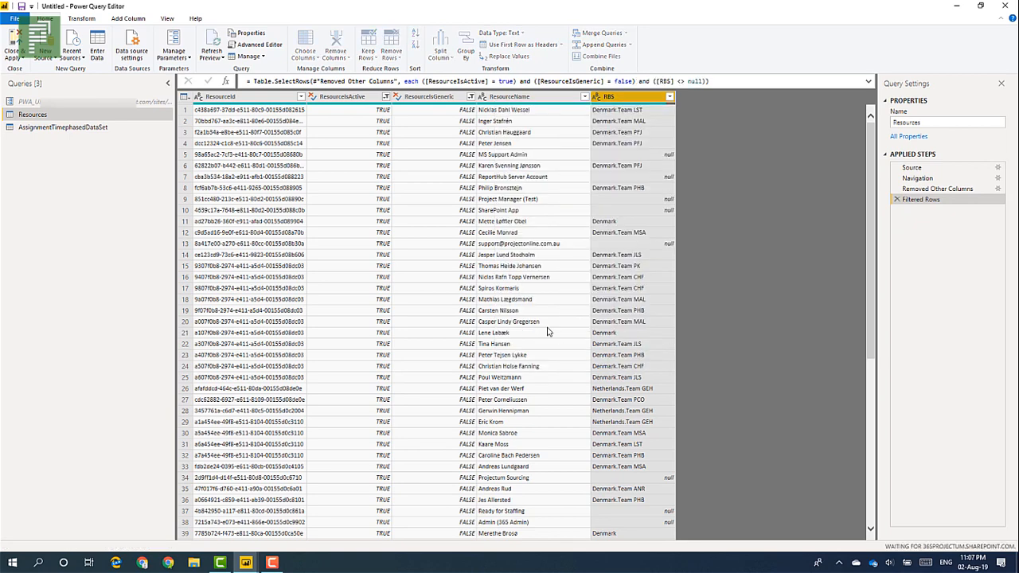
scroll(493, 305, "down", 4)
scroll(493, 305, "down", 1)
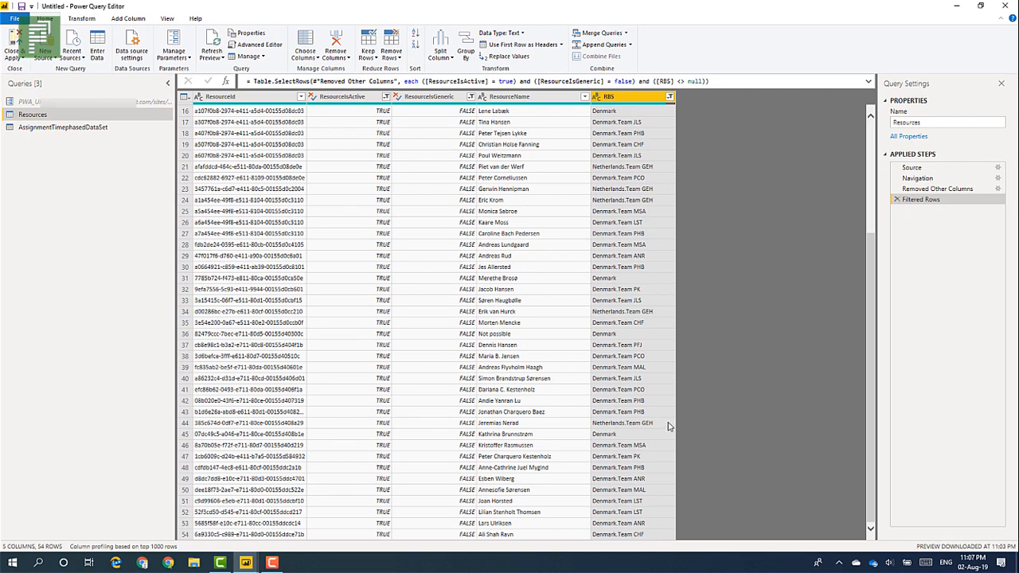
scroll(671, 428, "up", 5)
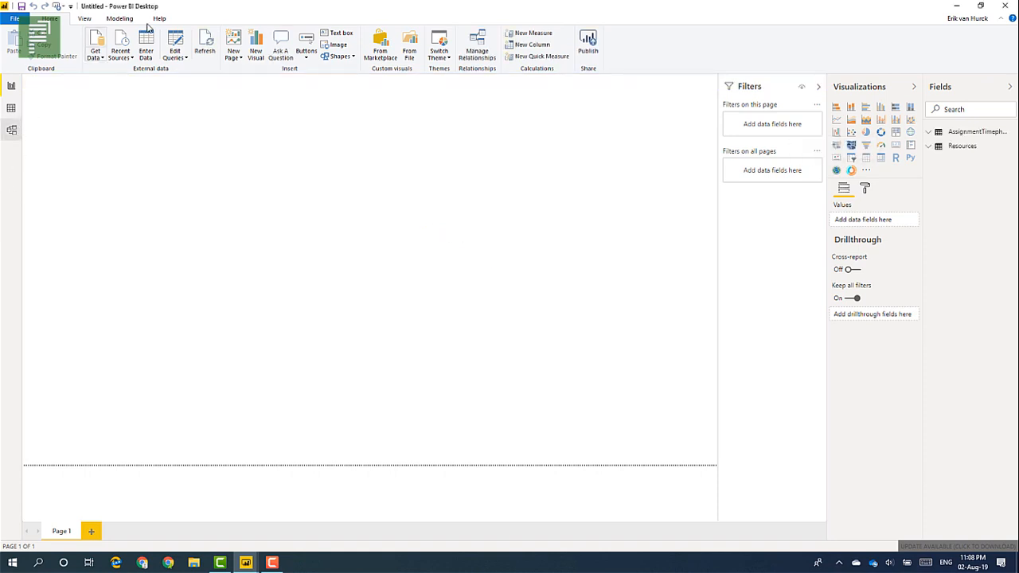
Step: Reopen the Resources query for editing and split its RBS column at each occurrence of the custom delimiter "."
left_click(176, 39)
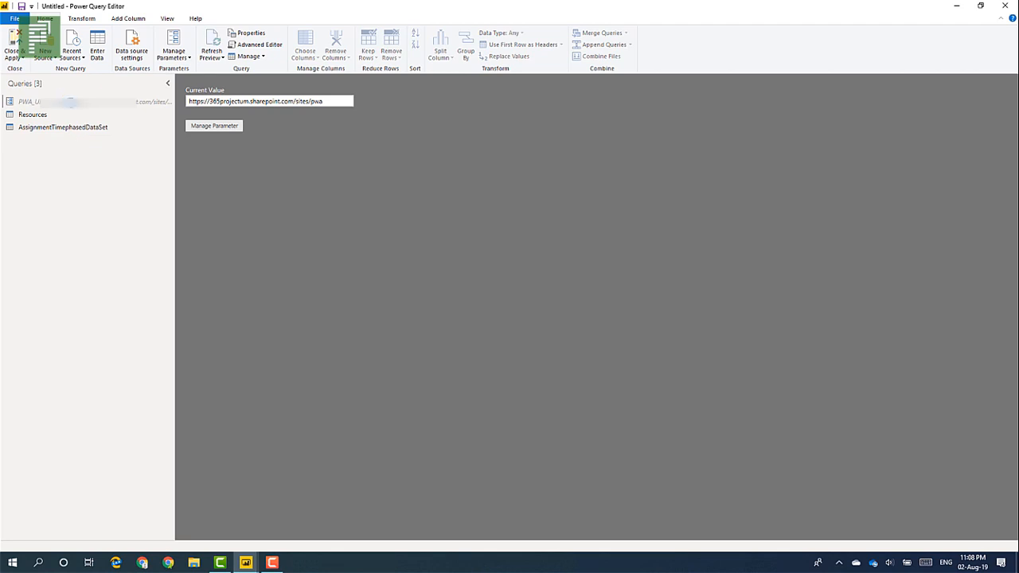
left_click(35, 114)
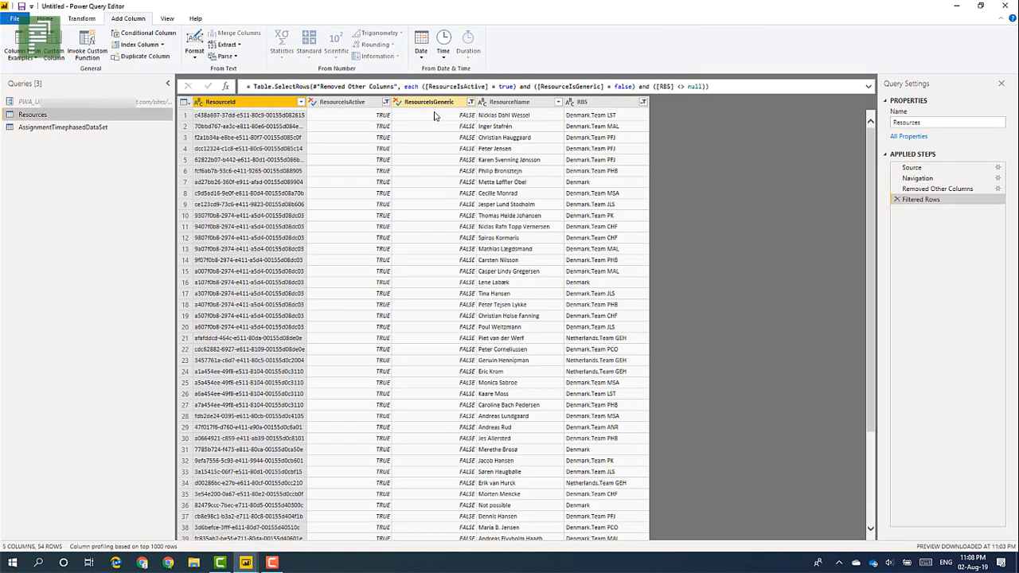
left_click(598, 104)
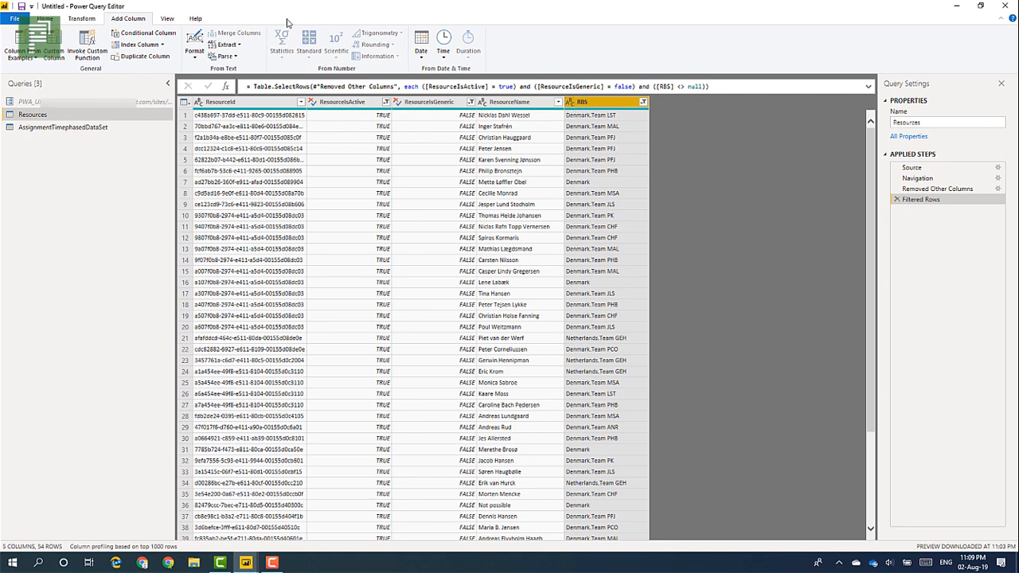
right_click(600, 107)
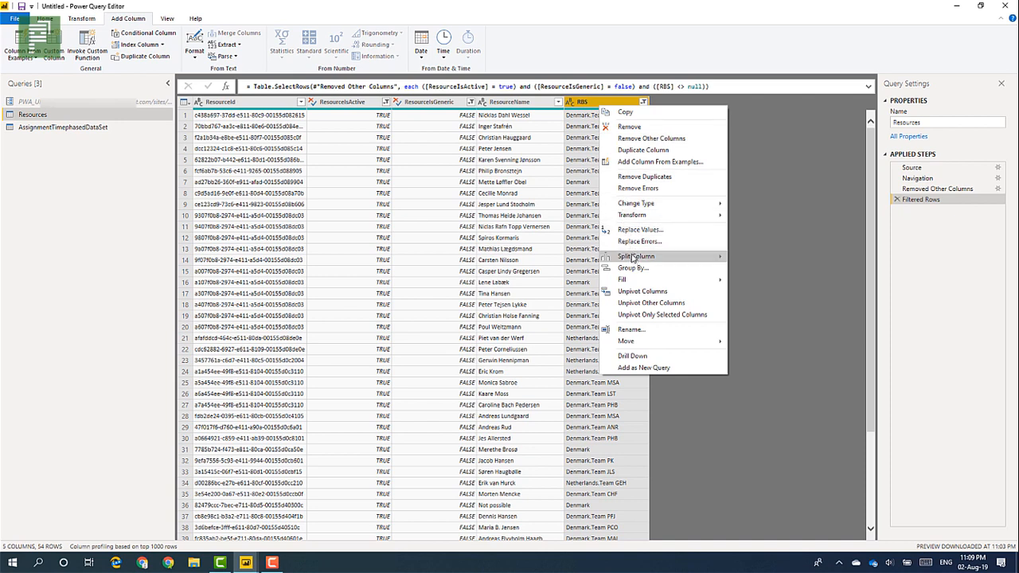
mouse_move(635, 259)
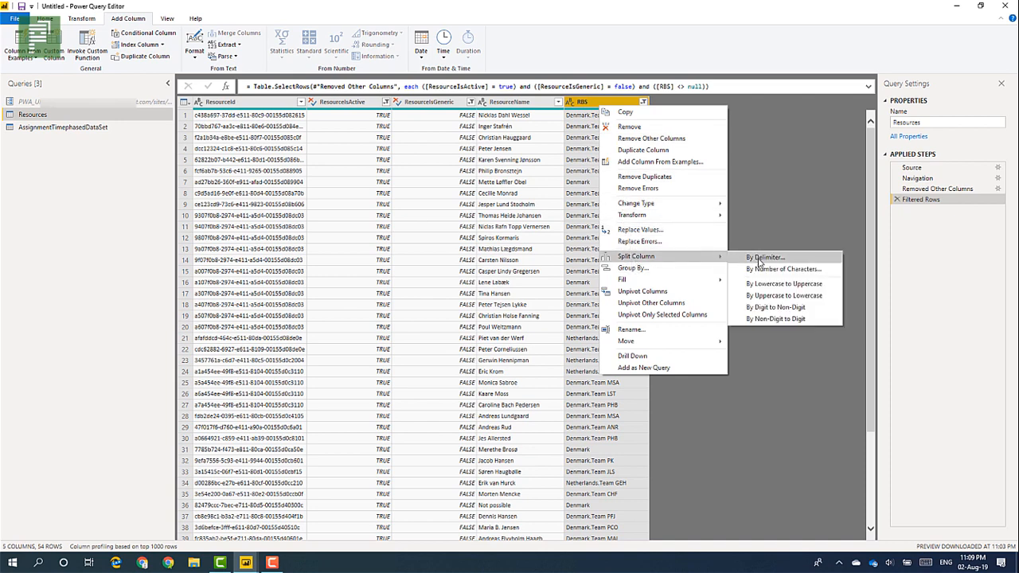
left_click(759, 258)
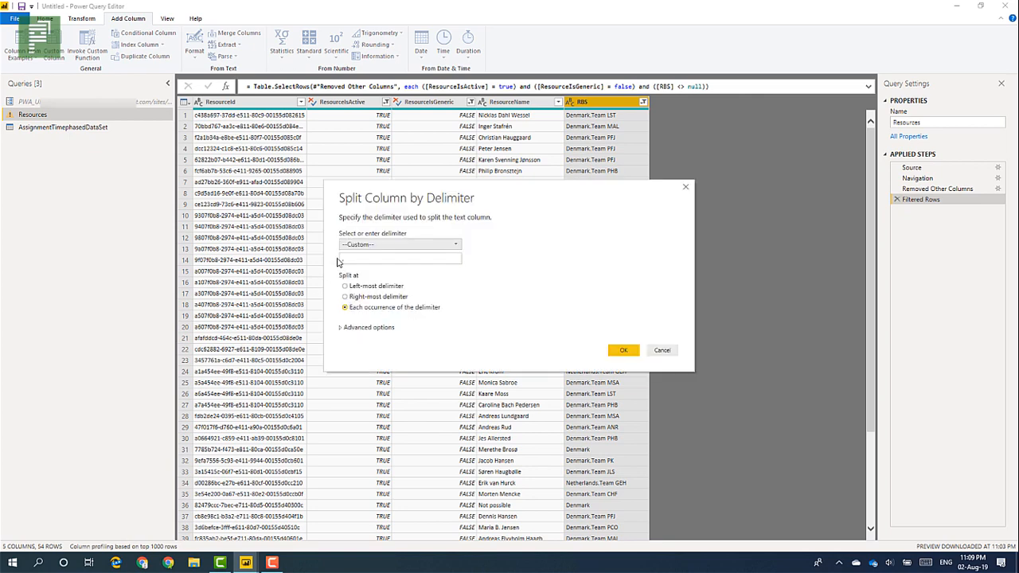
left_click(339, 261)
type(".")
left_click(621, 351)
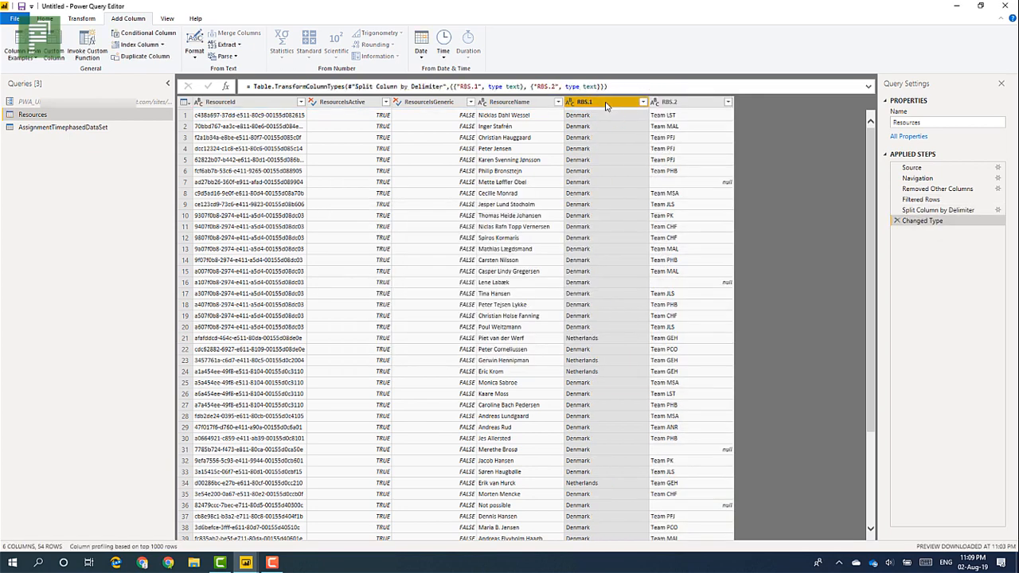
Step: Rename the RBS.1 column to Country and the RBS.2 column to Team
double_click(605, 104)
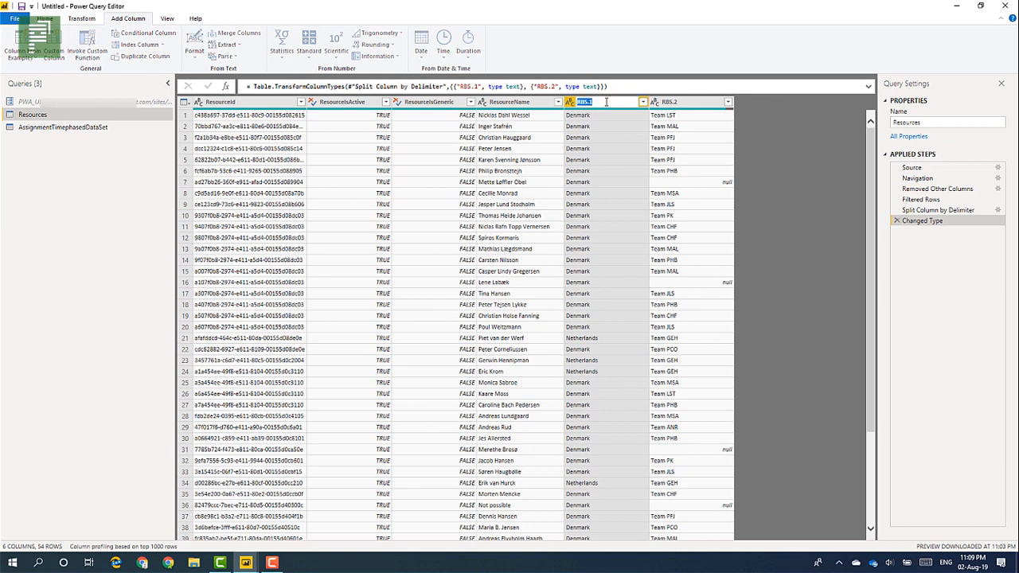
type("Country")
left_click(683, 108)
double_click(683, 109)
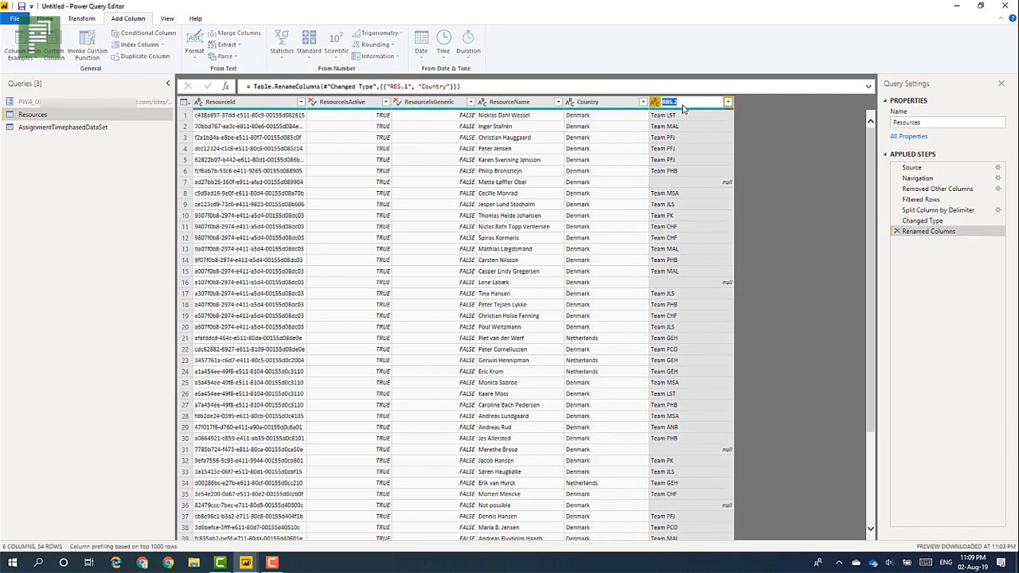
type("Team")
key("Return")
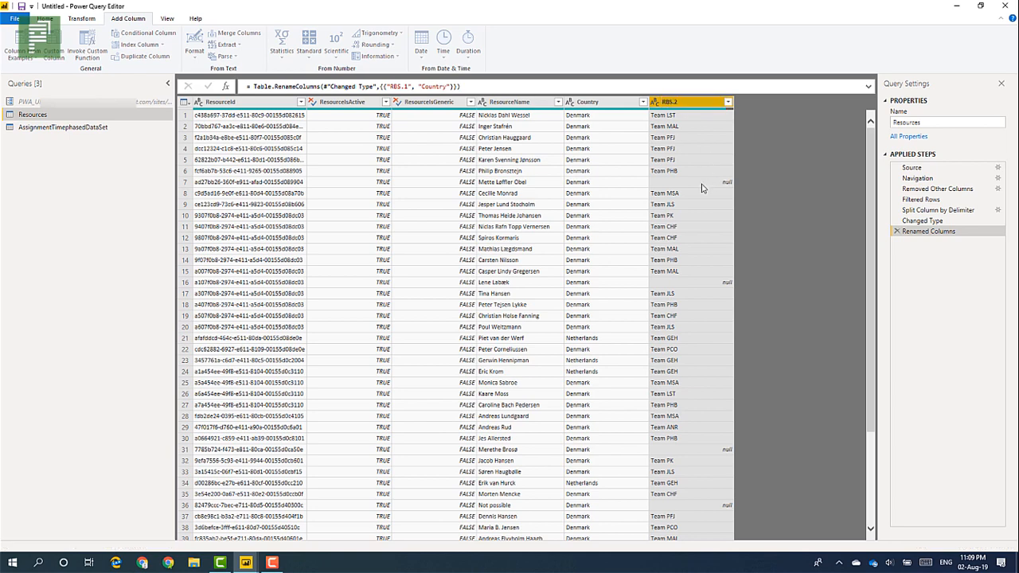
left_click(71, 22)
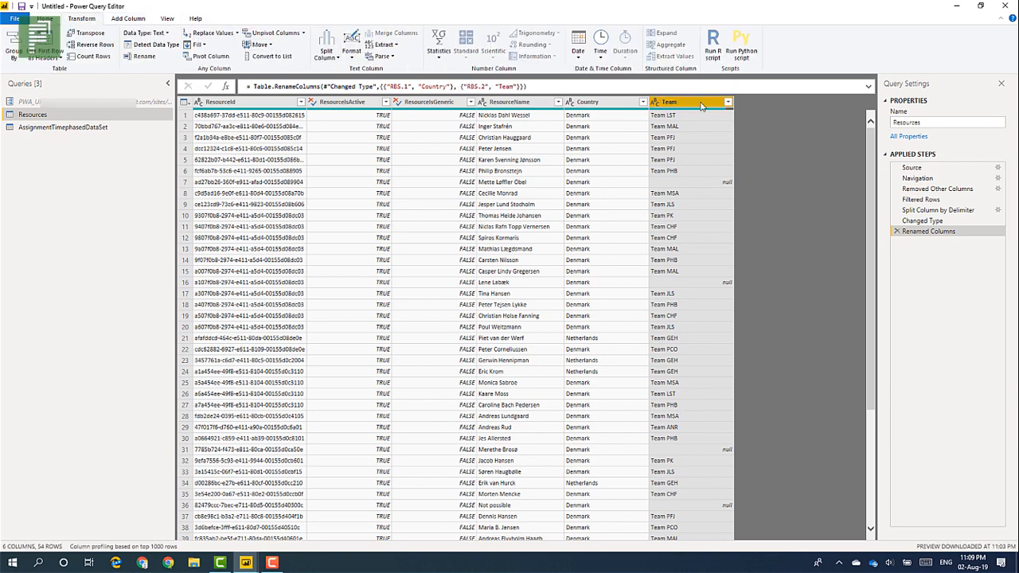
Step: Replace the null values in the Team column with HQ and apply the query changes to the report
left_click(211, 33)
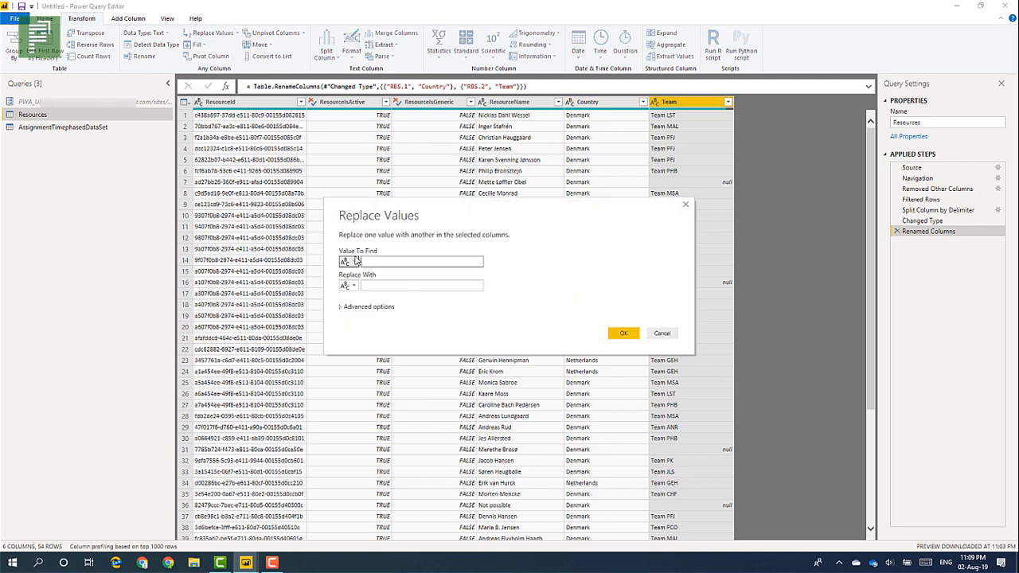
type("null")
key("Tab")
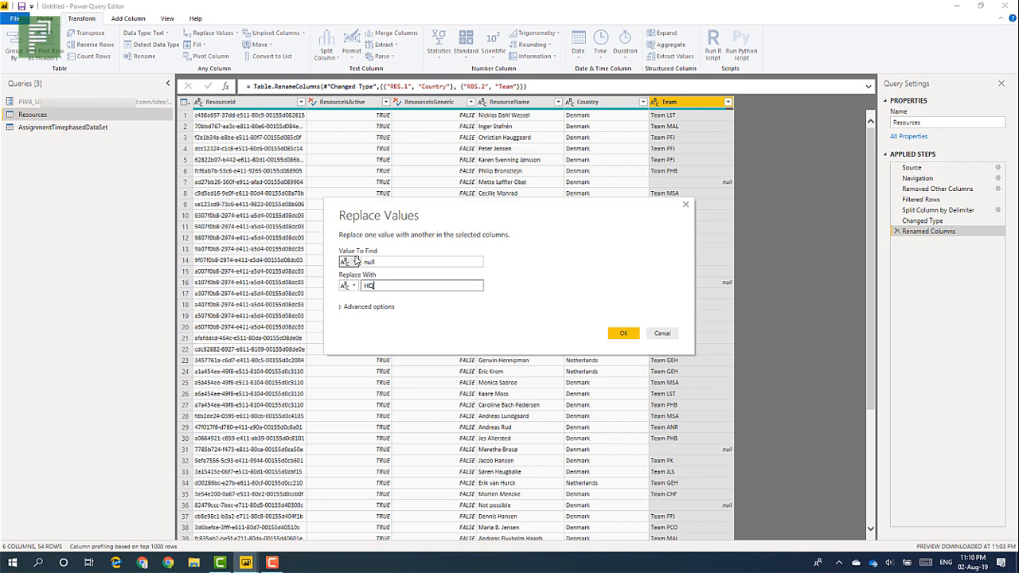
left_click(623, 333)
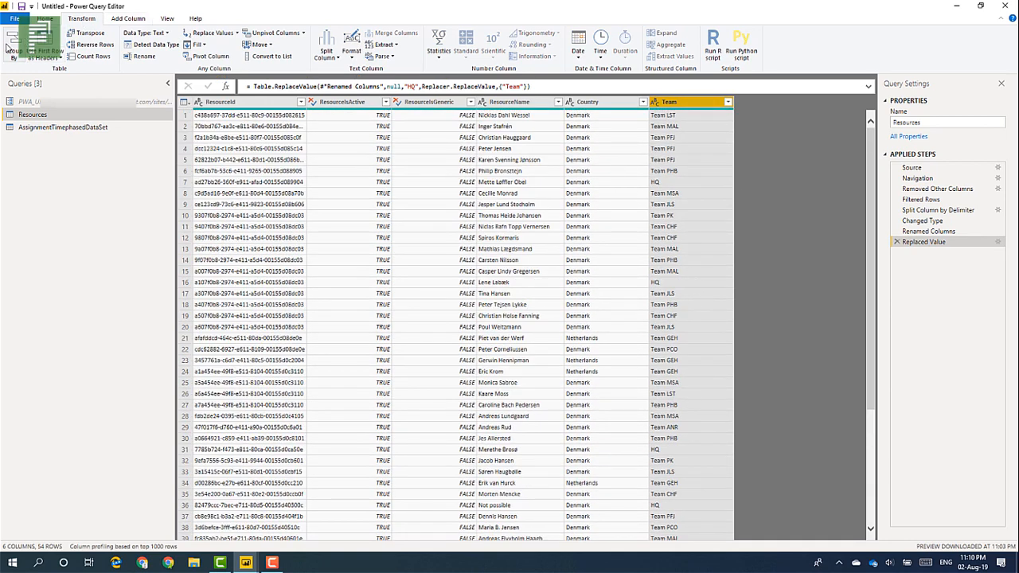
left_click(45, 19)
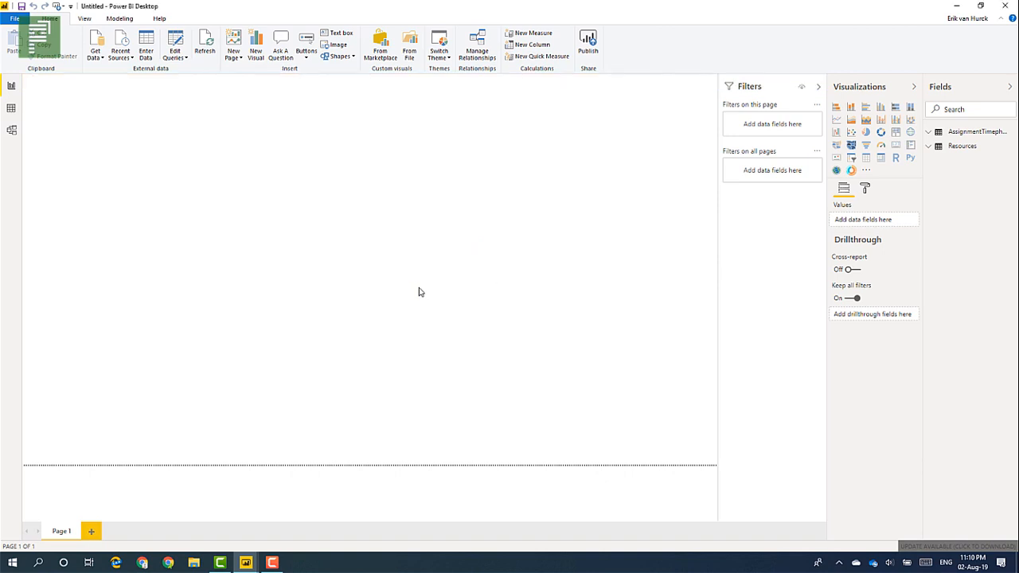
Step: Enlarge the Resources table in the model diagram and relate AssignmentTimephasedDataSet to it through the ResourceId fields
left_click(12, 130)
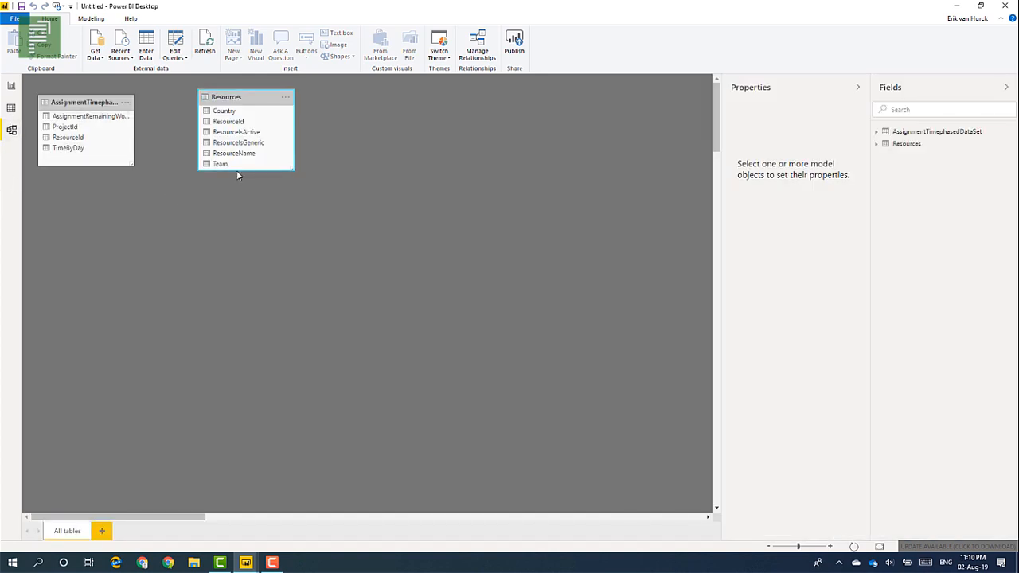
left_click_drag(290, 171, 288, 231)
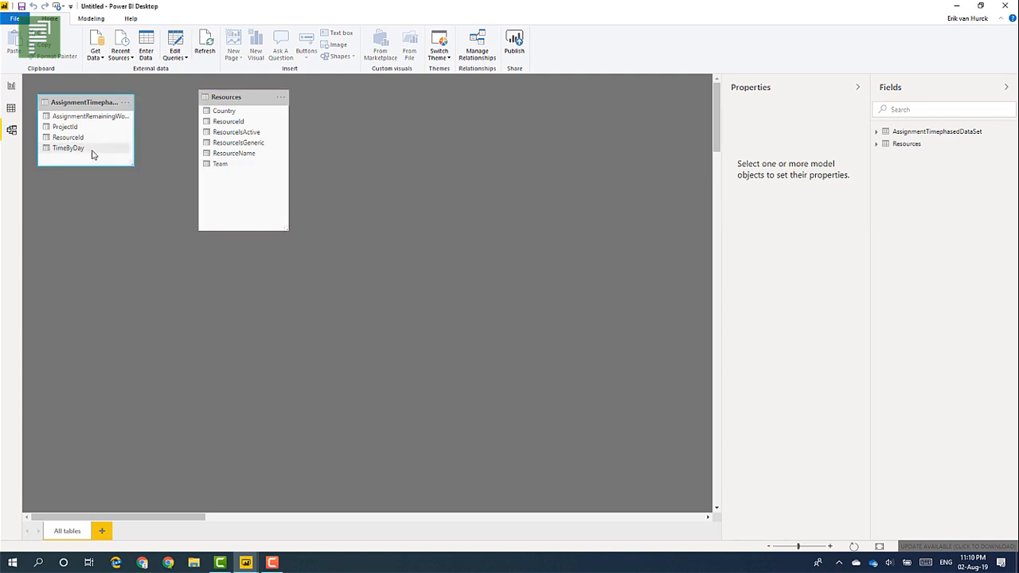
left_click_drag(91, 139, 227, 123)
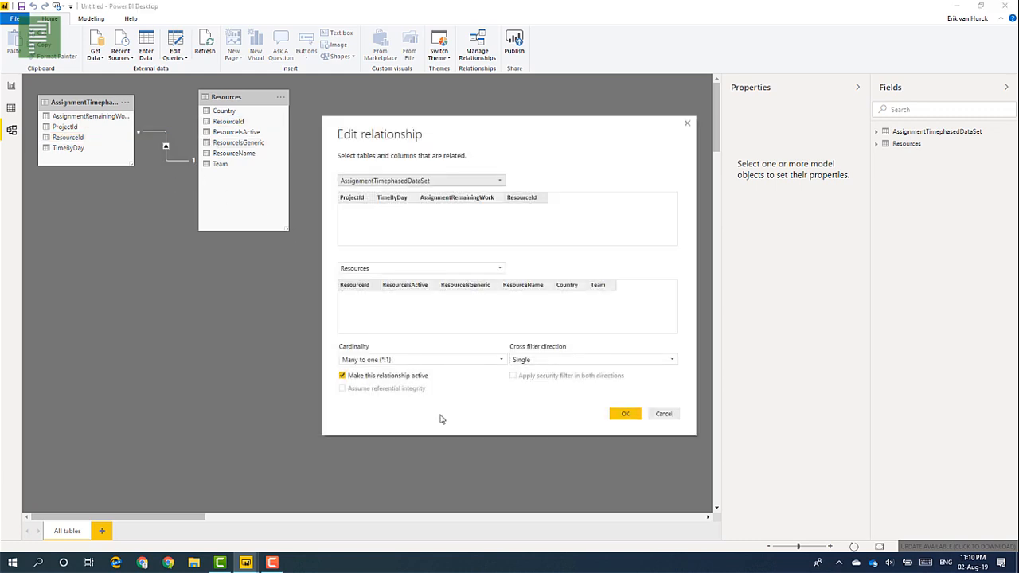
Step: Set the relationship's cross filter direction to Both and move the AssignmentTimephasedDataSet table to the other side of Resources
left_click(539, 363)
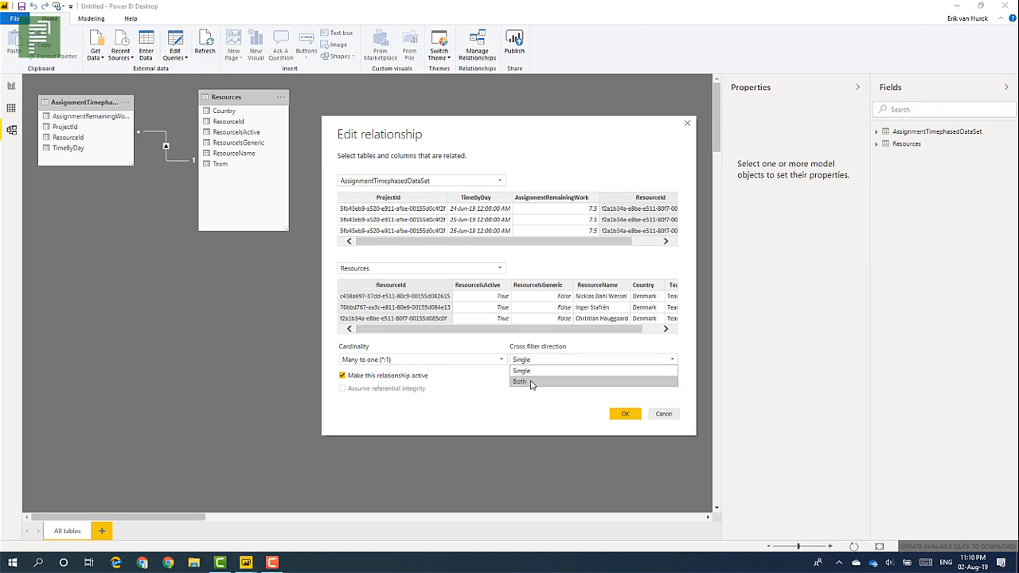
left_click(534, 381)
left_click(615, 415)
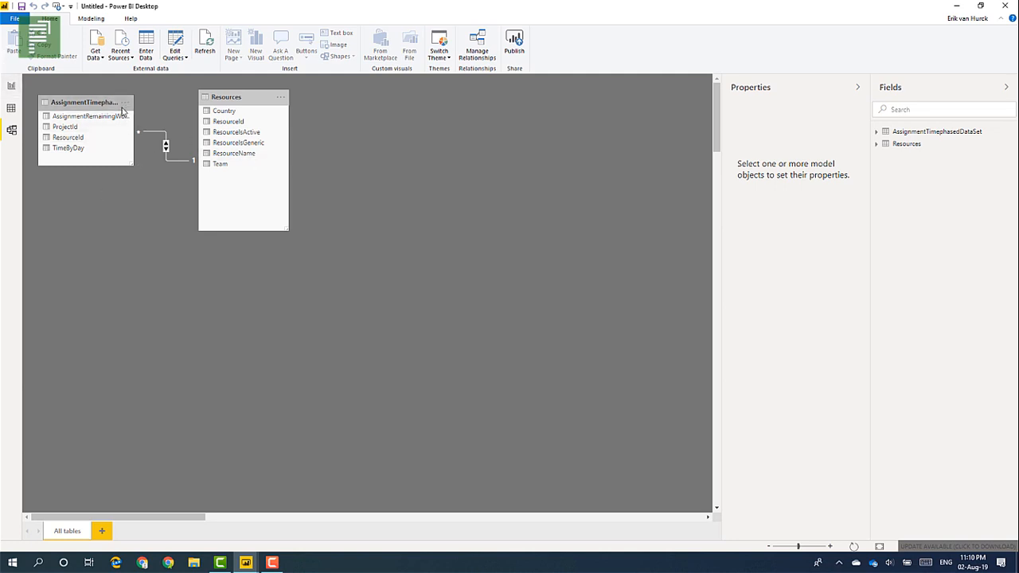
left_click_drag(102, 100, 431, 115)
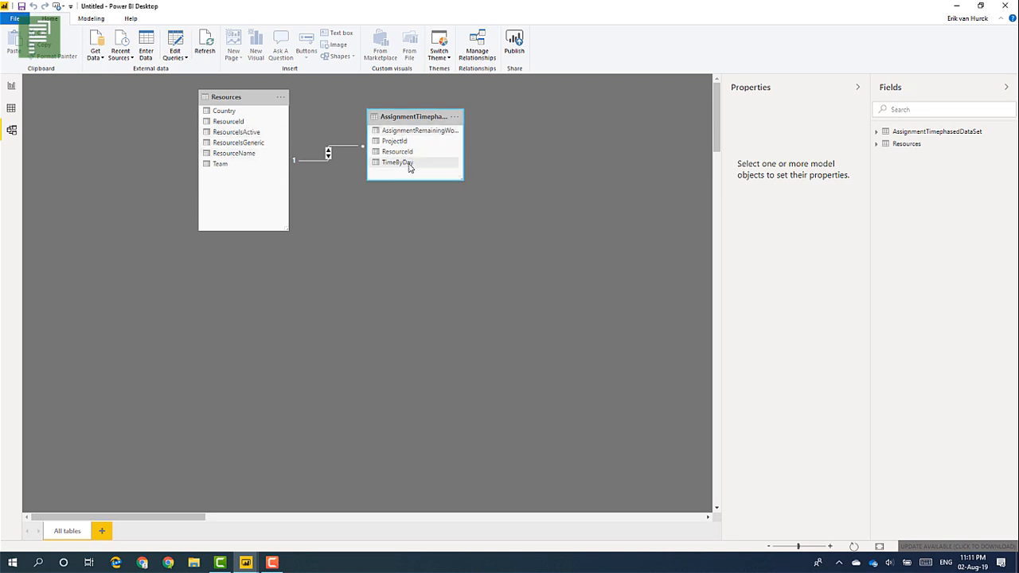
Step: Add two Sunburst Chart by MAQ Software visuals to the report page and move the second one toward the middle
left_click(11, 86)
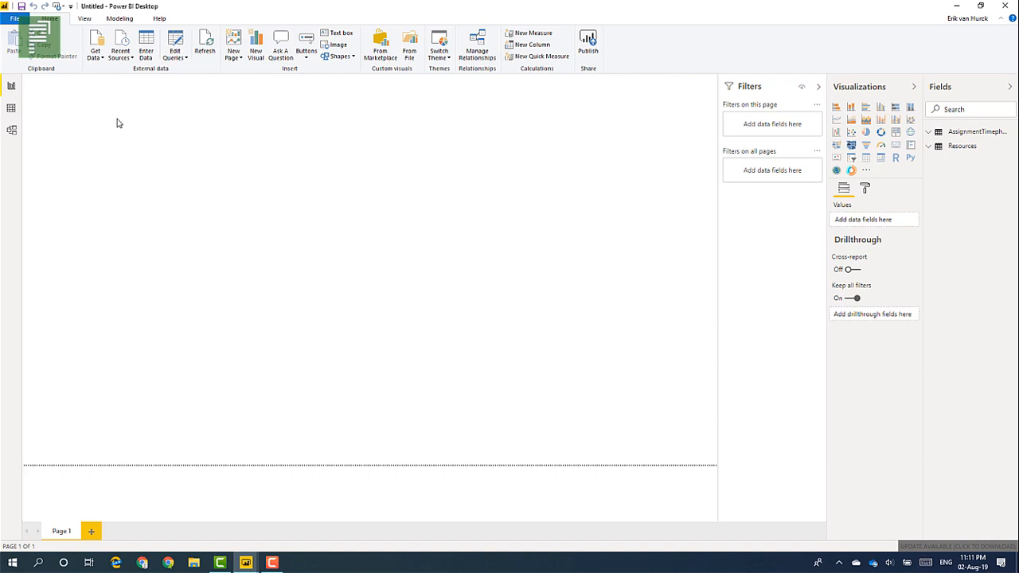
left_click(851, 171)
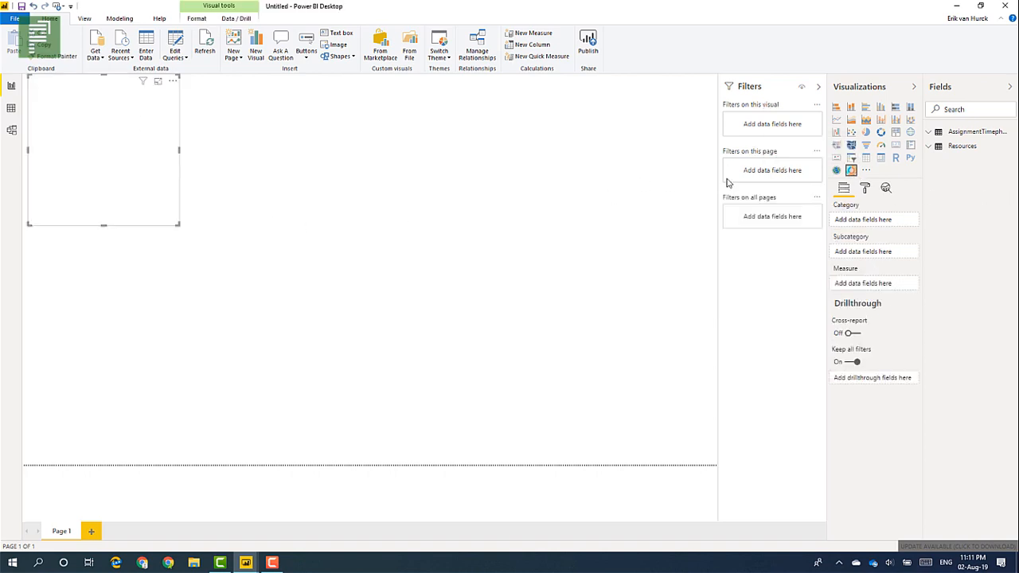
left_click(380, 218)
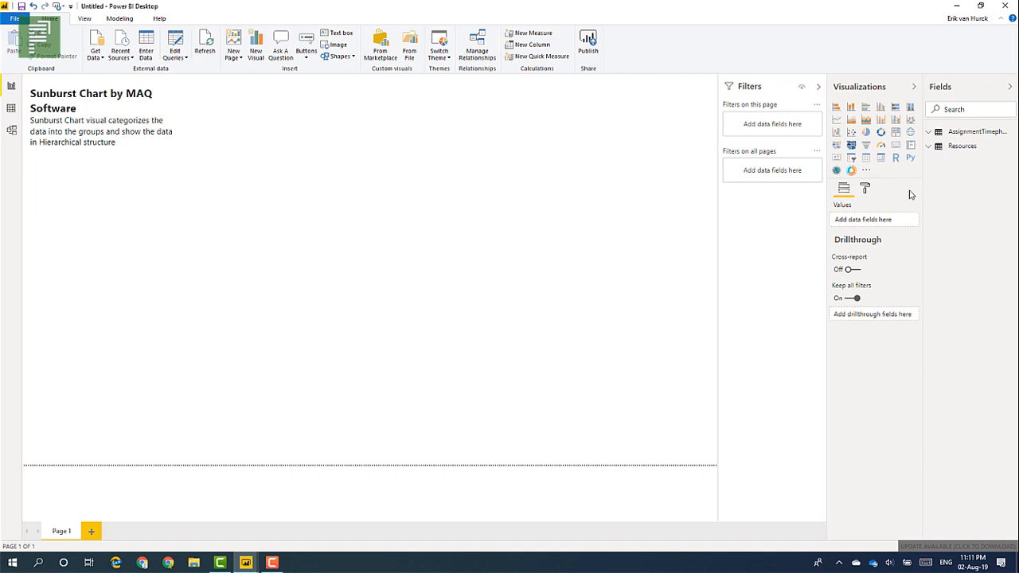
left_click(849, 171)
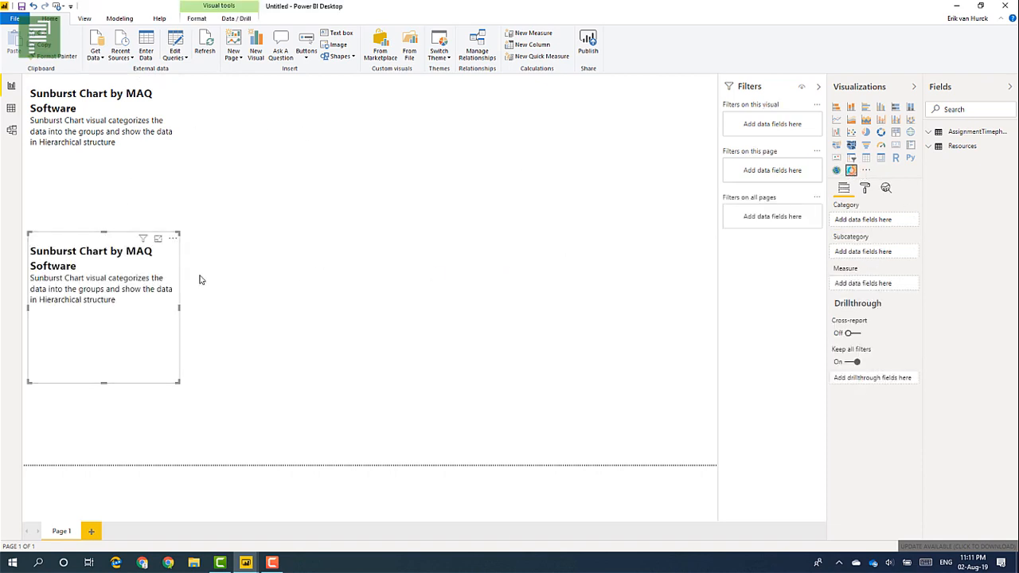
left_click_drag(180, 296, 507, 246)
Step: Move the first sunburst visual to the page's lower-left corner and enlarge it to nearly half the page width
left_click(157, 198)
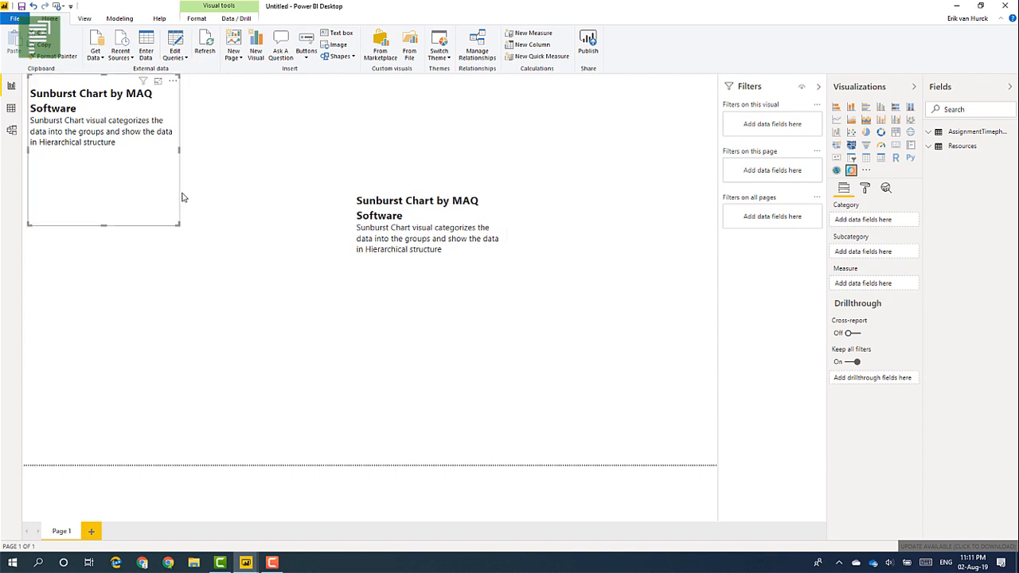
left_click(171, 404)
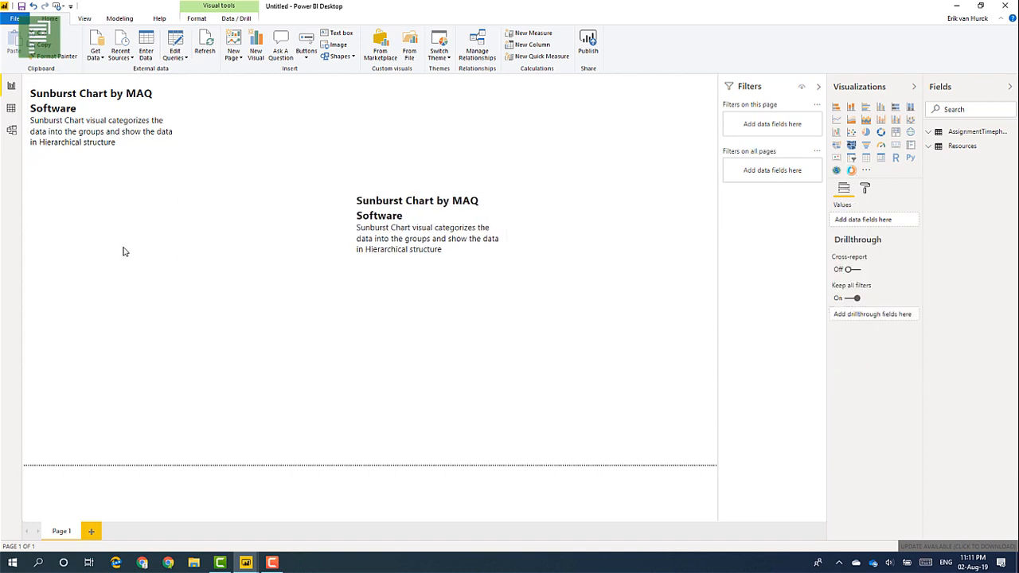
left_click(123, 221)
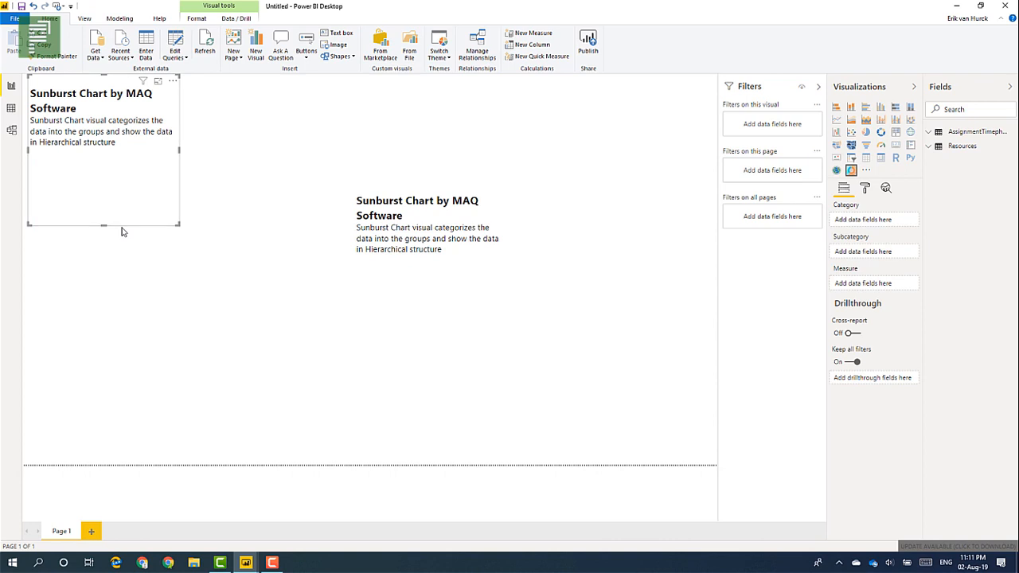
left_click(94, 442)
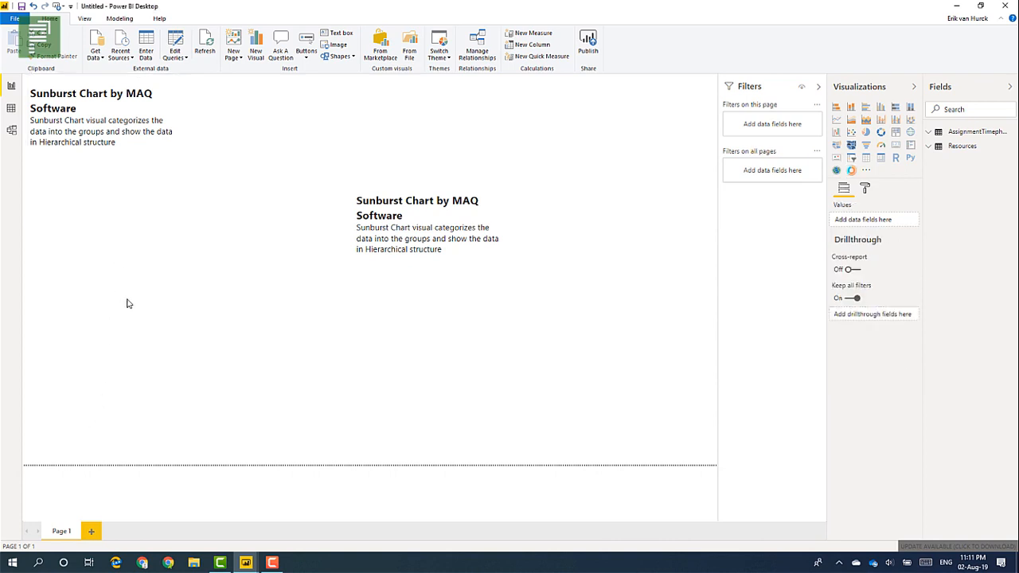
left_click(150, 230)
left_click_drag(140, 255, 96, 509)
left_click(172, 322)
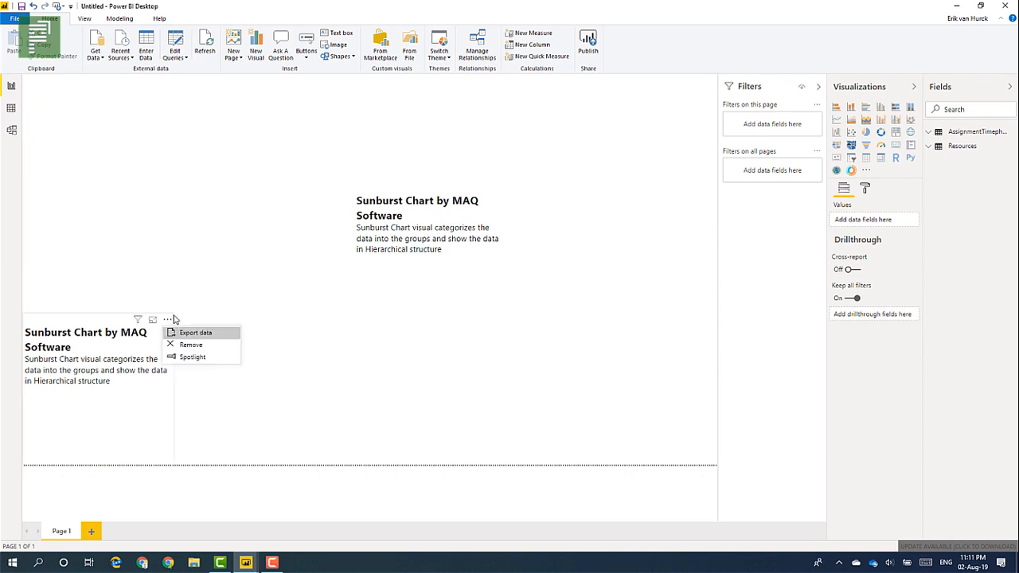
left_click(174, 315)
left_click(175, 316)
left_click(174, 316)
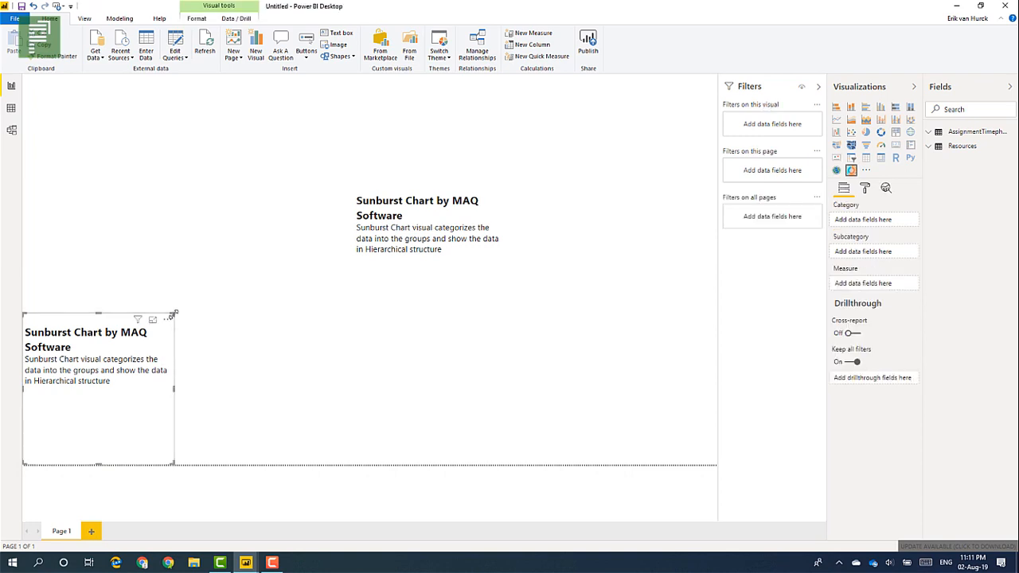
left_click_drag(173, 315, 348, 227)
Step: Move the second sunburst visual to the page's lower-right corner and enlarge it to match the first visual's height
left_click(381, 190)
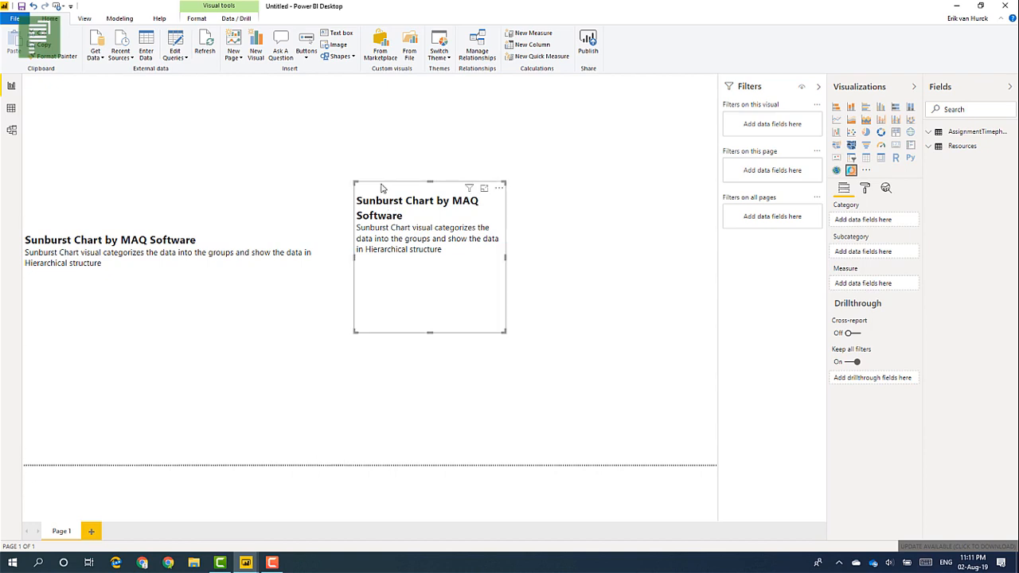
left_click_drag(397, 203, 773, 444)
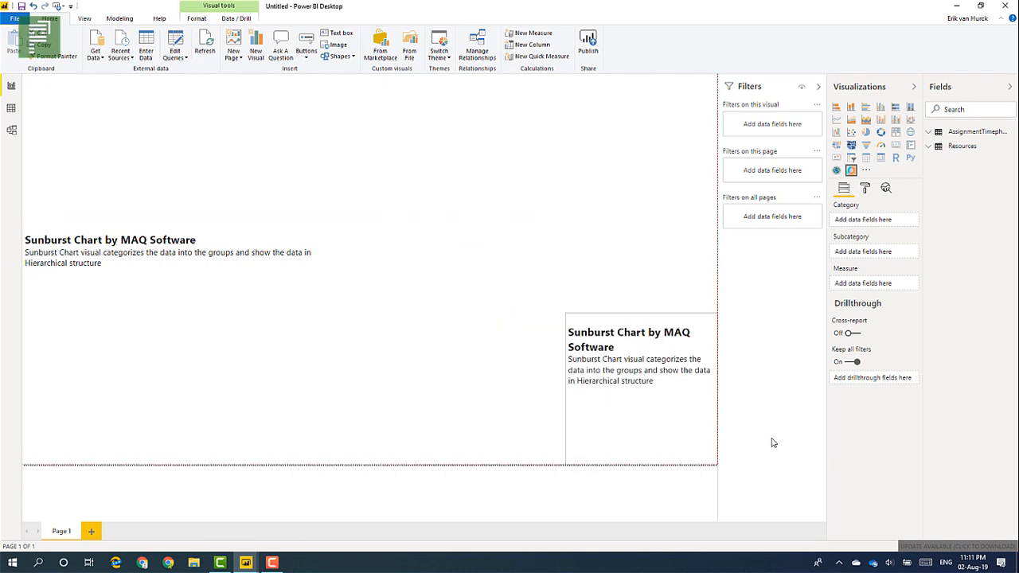
left_click_drag(567, 312, 407, 221)
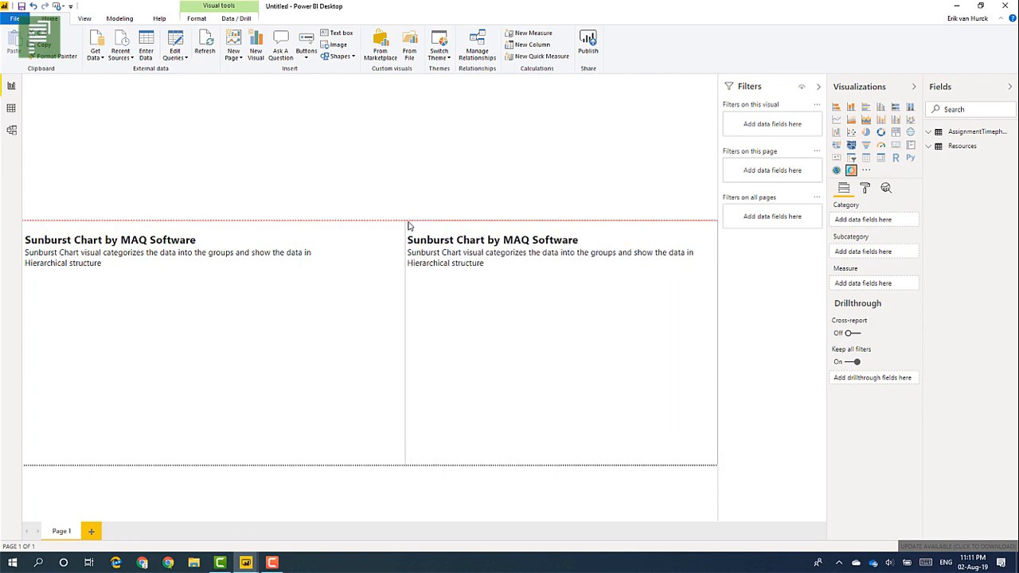
Step: Assign the Resources fields Country as category and Team as subcategory of the left sunburst chart
left_click(343, 291)
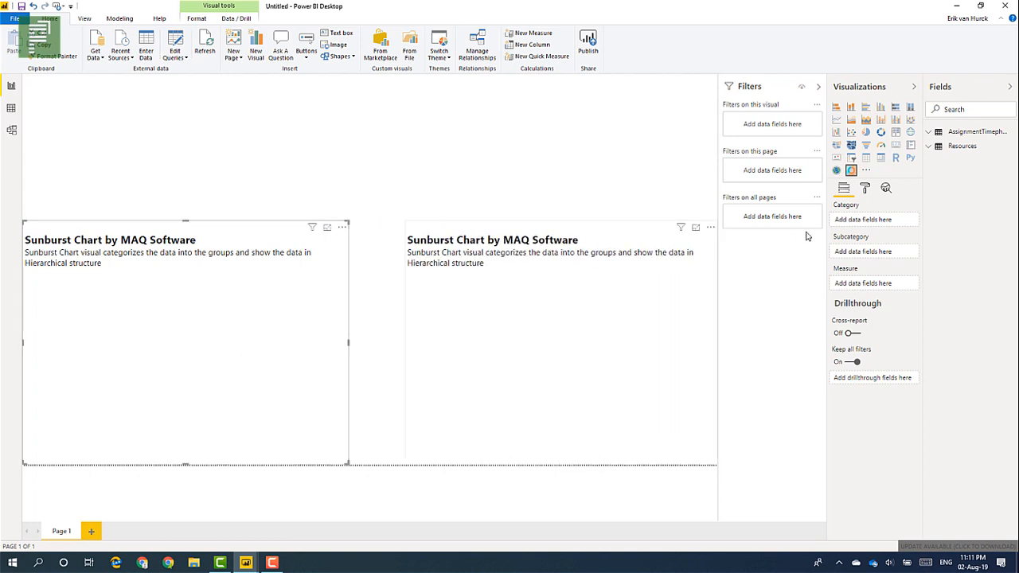
left_click(938, 148)
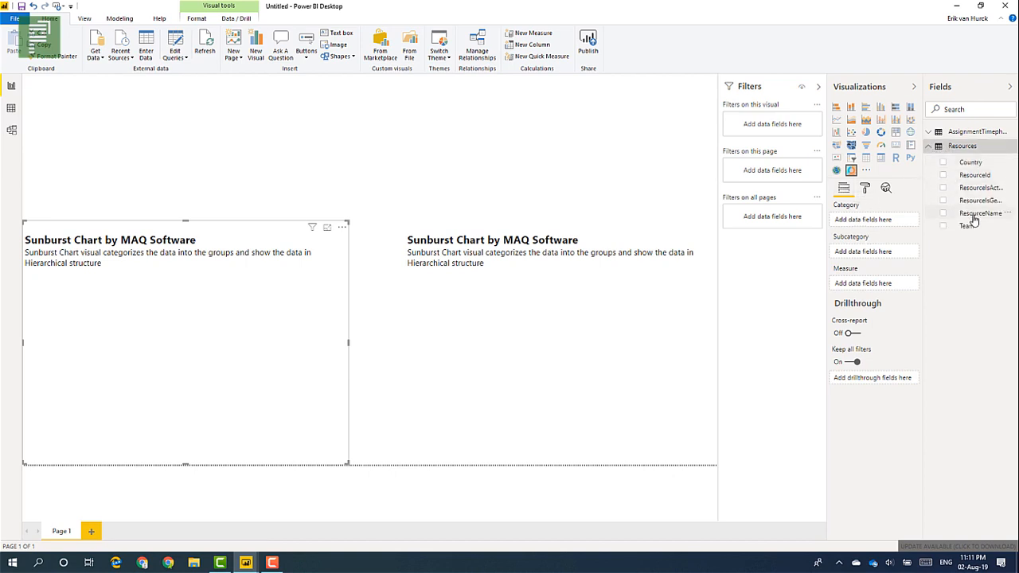
mouse_move(968, 214)
left_mouse_down()
mouse_move(882, 285)
mouse_move(981, 214)
left_mouse_up()
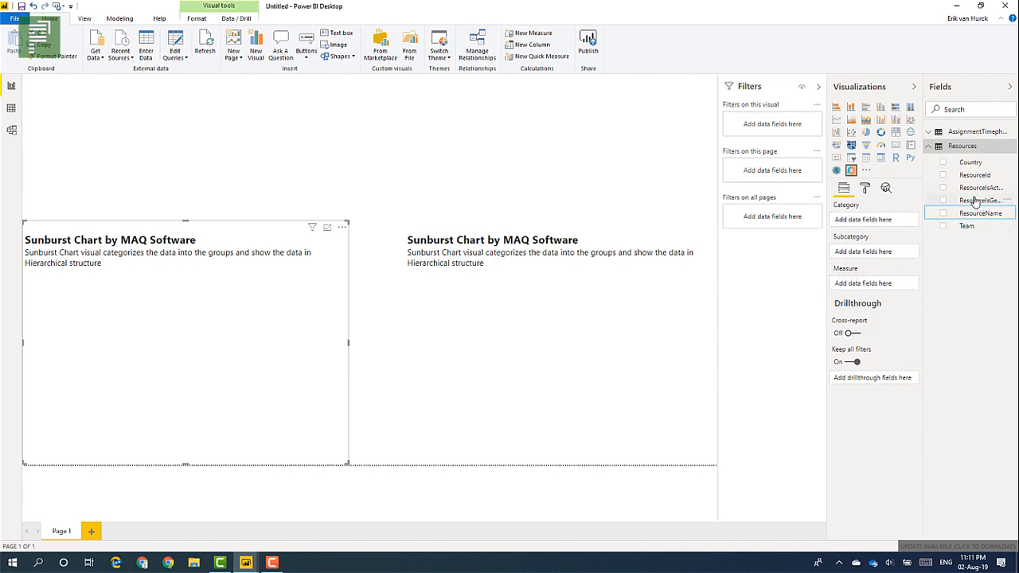
left_click_drag(972, 167, 884, 223)
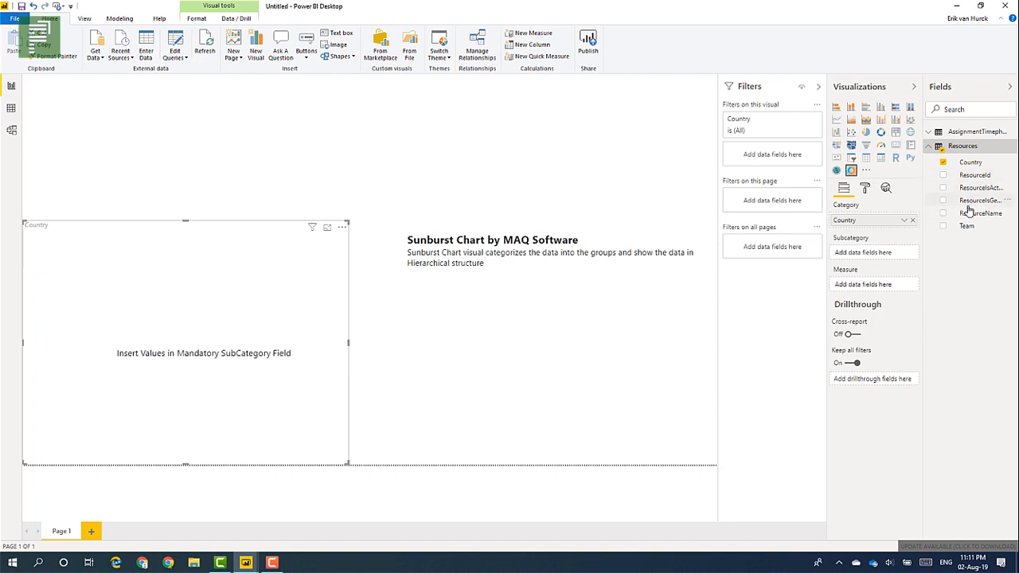
left_click_drag(961, 226, 886, 253)
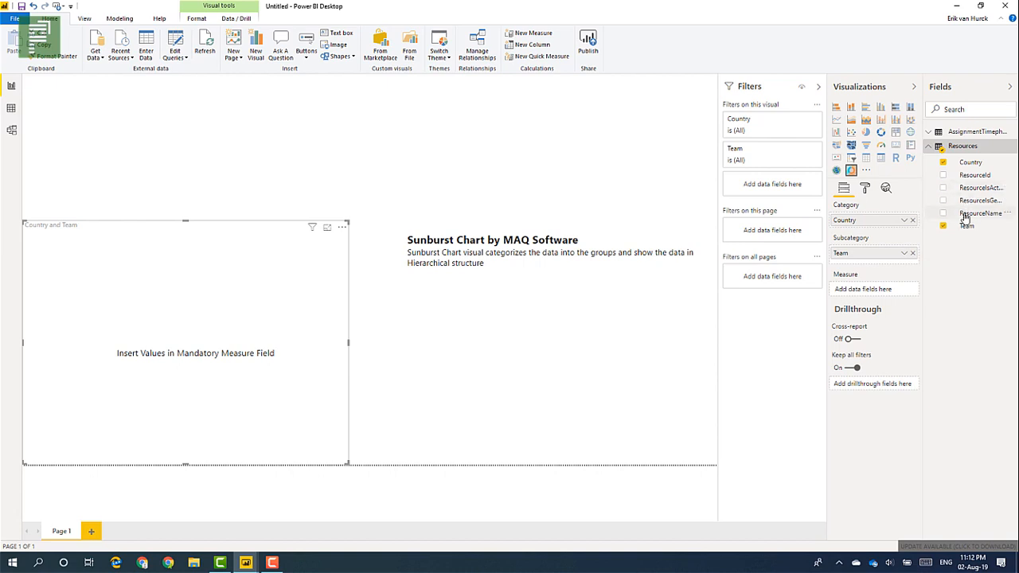
Step: Use ResourceName as the left sunburst's measure and as a second subcategory below Team, and slightly enlarge the chart
left_click_drag(967, 215, 878, 292)
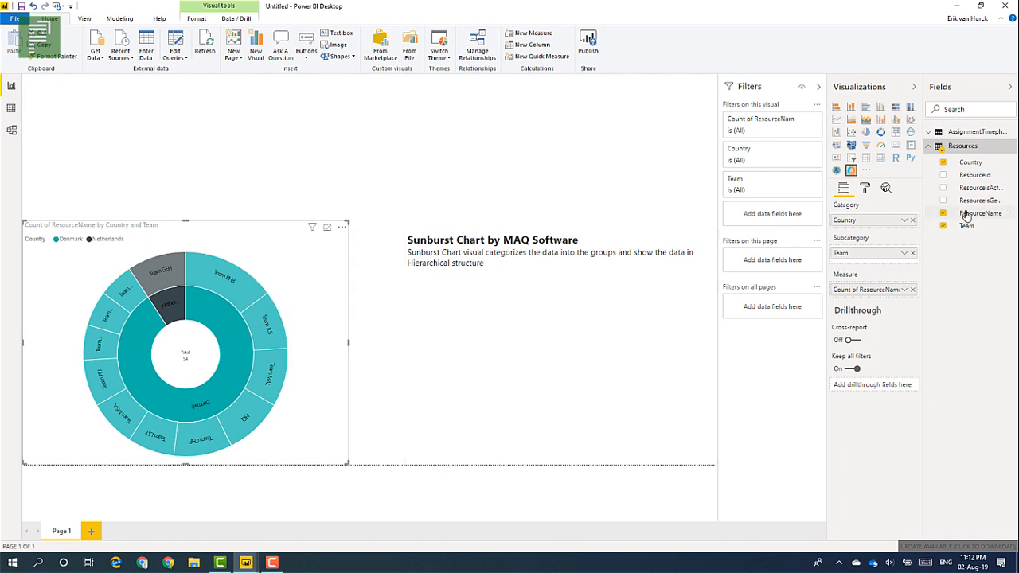
left_click_drag(918, 235, 864, 263)
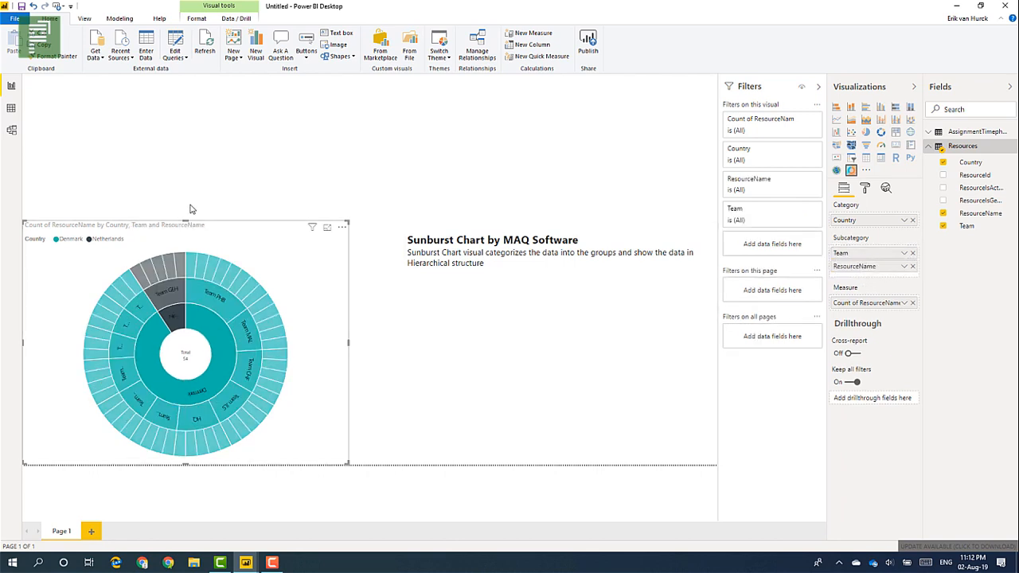
left_click_drag(344, 220, 377, 193)
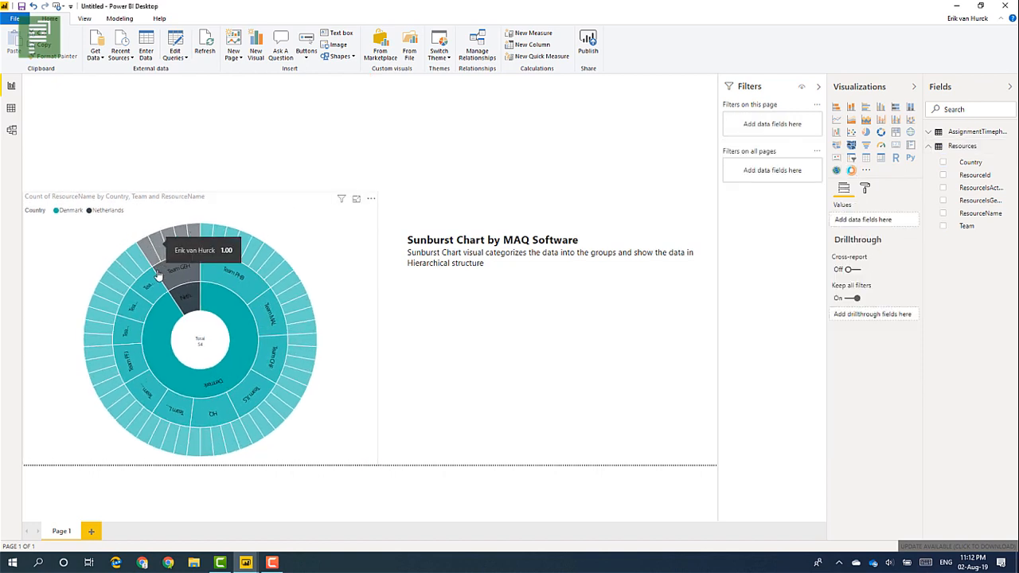
Step: Highlight the Netherlands, Denmark and Team LST segments of the resource sunburst to examine them
mouse_move(195, 307)
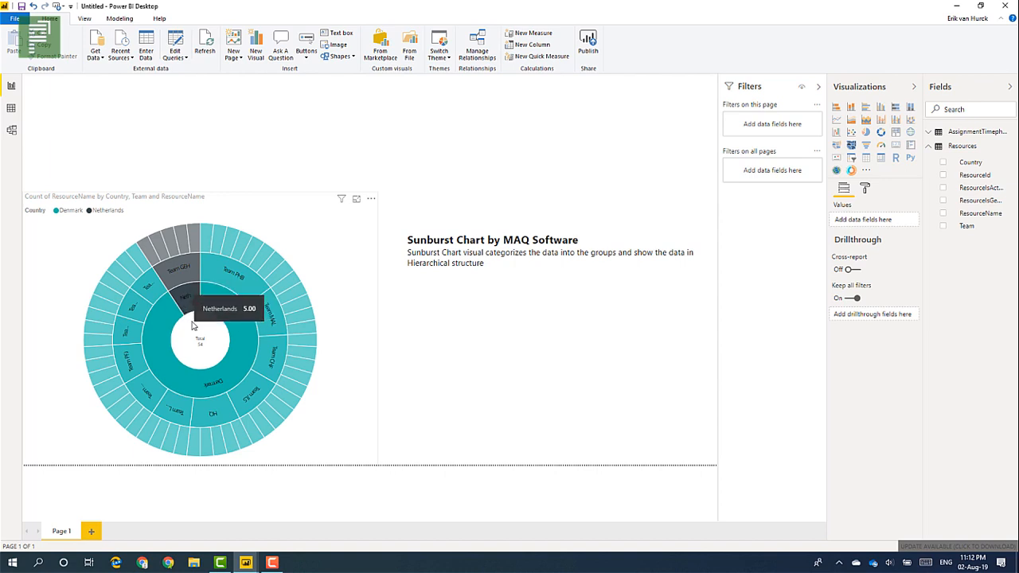
left_click(191, 313)
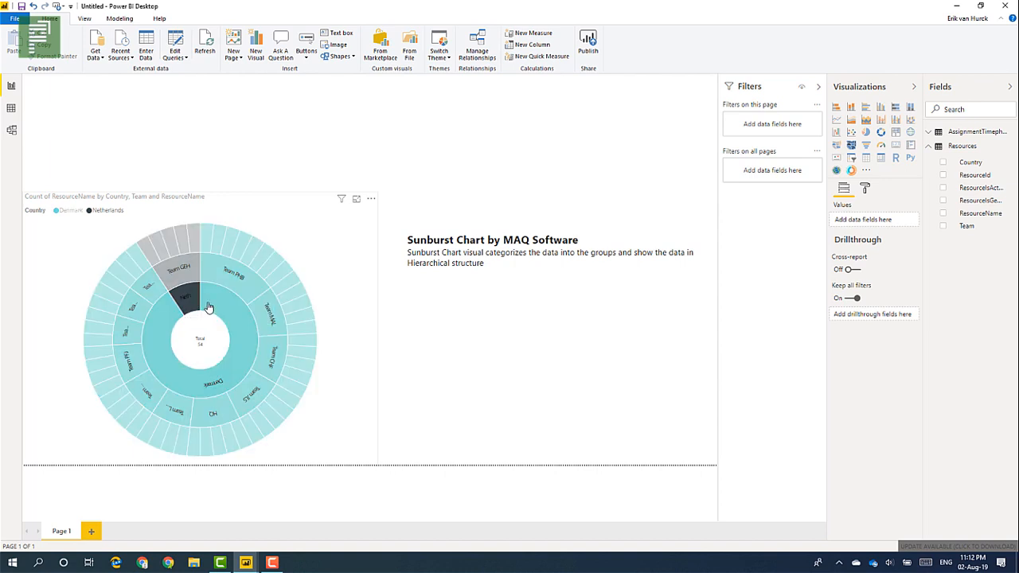
left_click(215, 350)
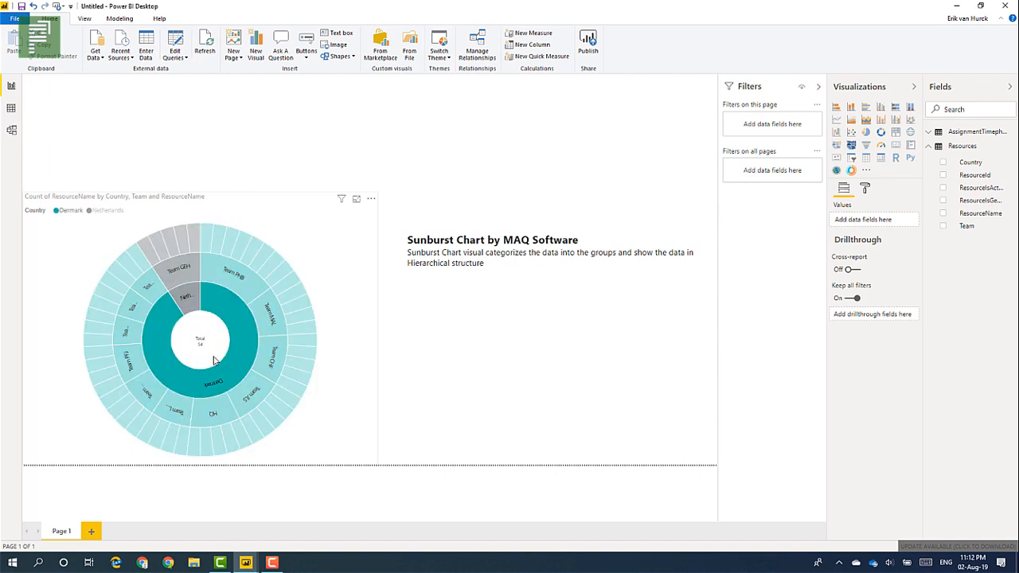
left_click(182, 412)
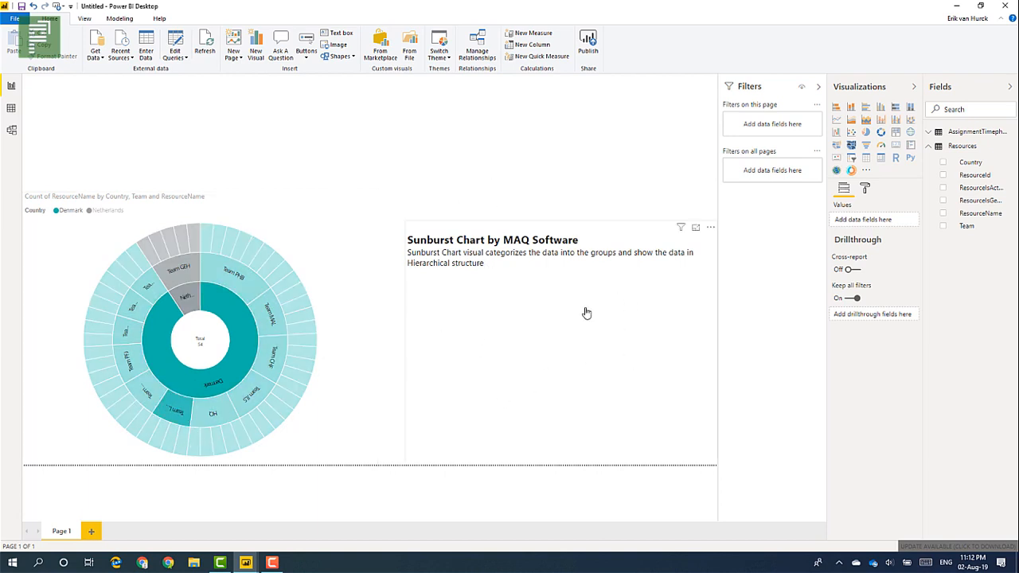
Step: Clear the segment highlight and turn off the legend of the left sunburst chart
left_click(343, 367)
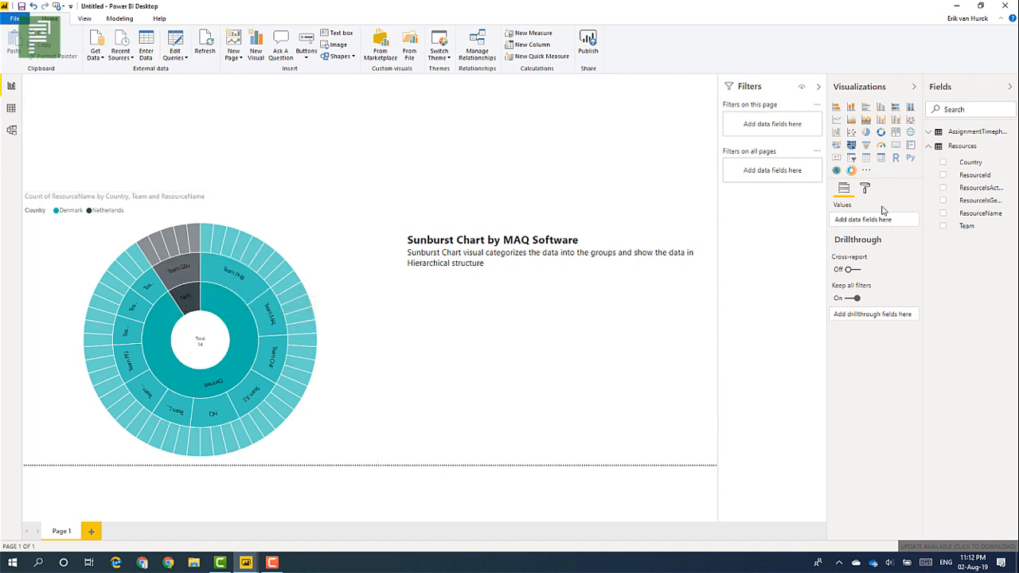
left_click(376, 231)
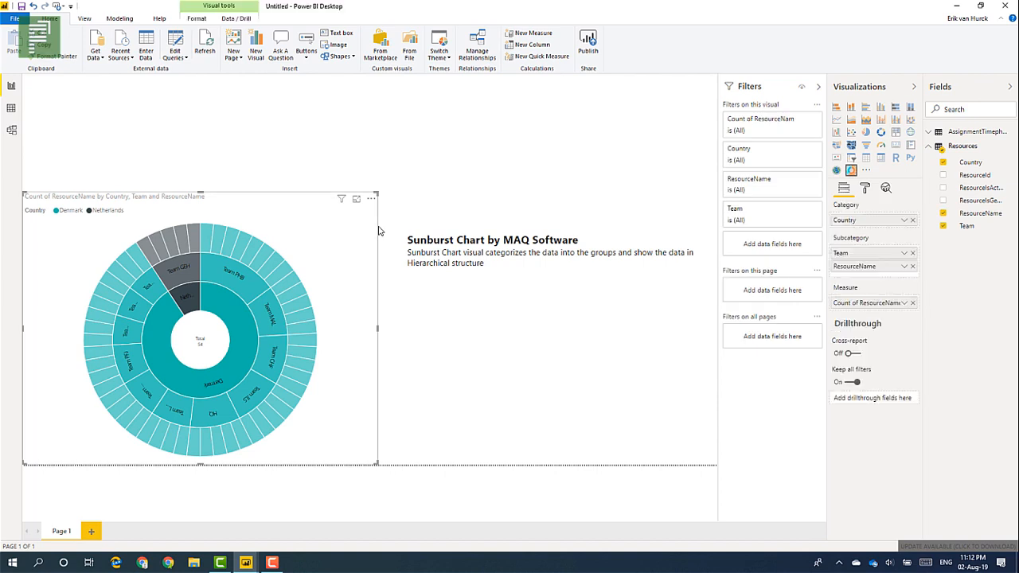
left_click(866, 189)
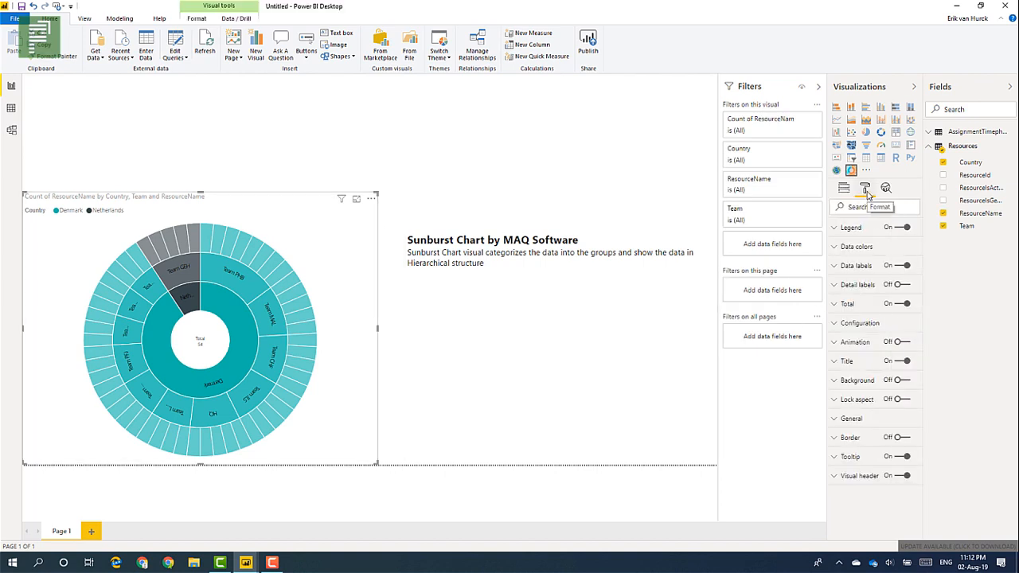
left_click(849, 228)
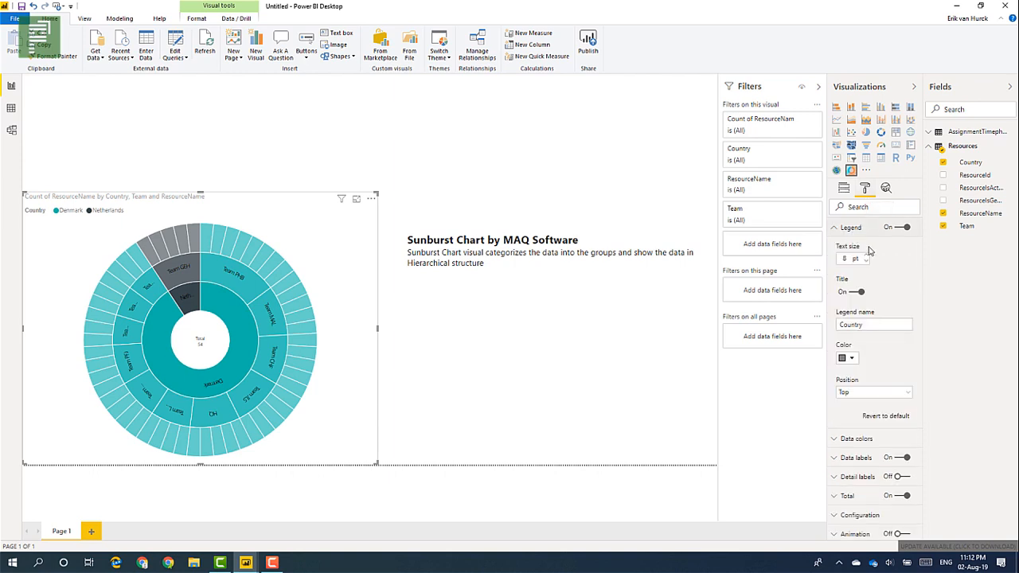
left_click(902, 229)
left_click(844, 228)
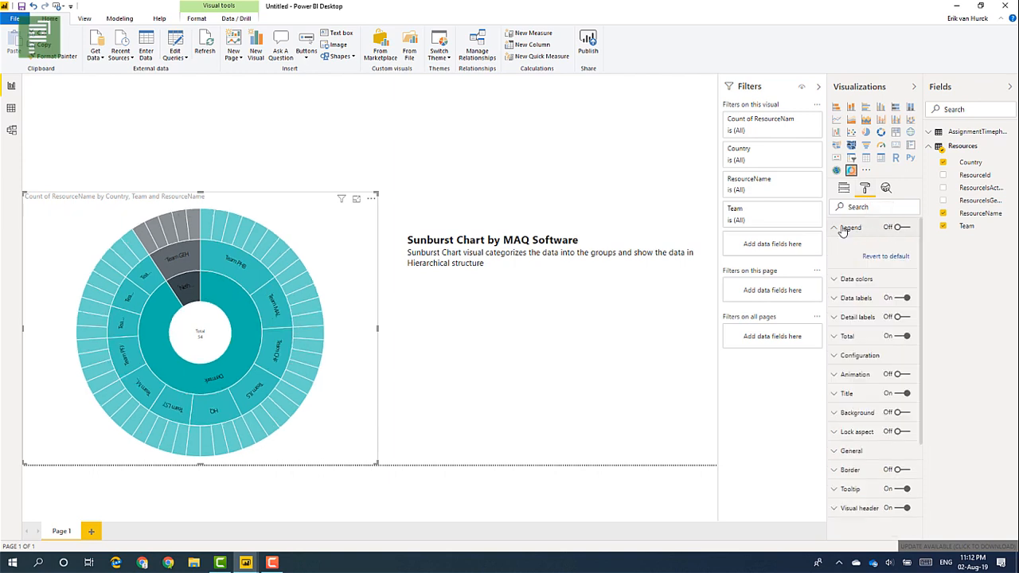
left_click(845, 252)
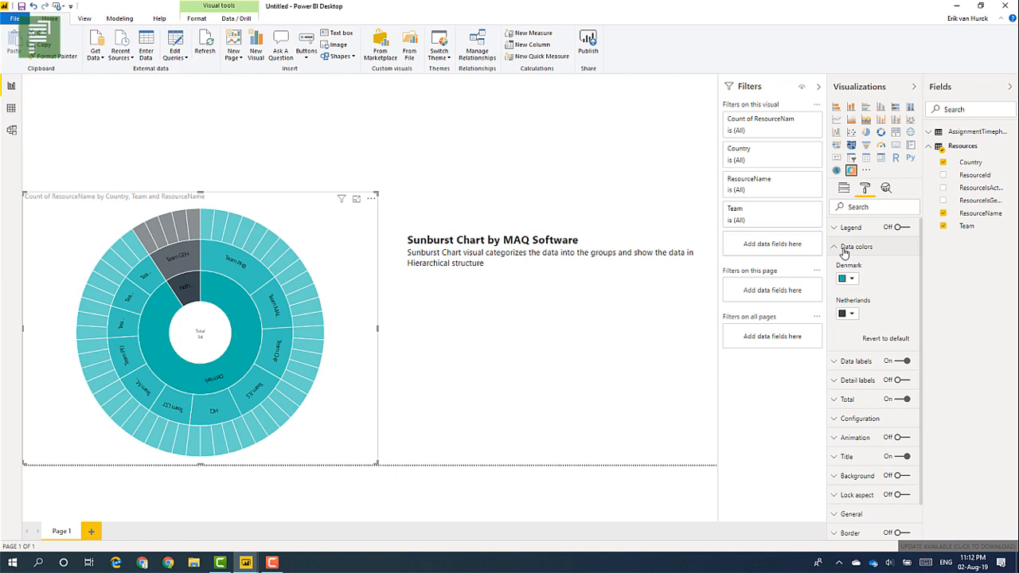
left_click(845, 252)
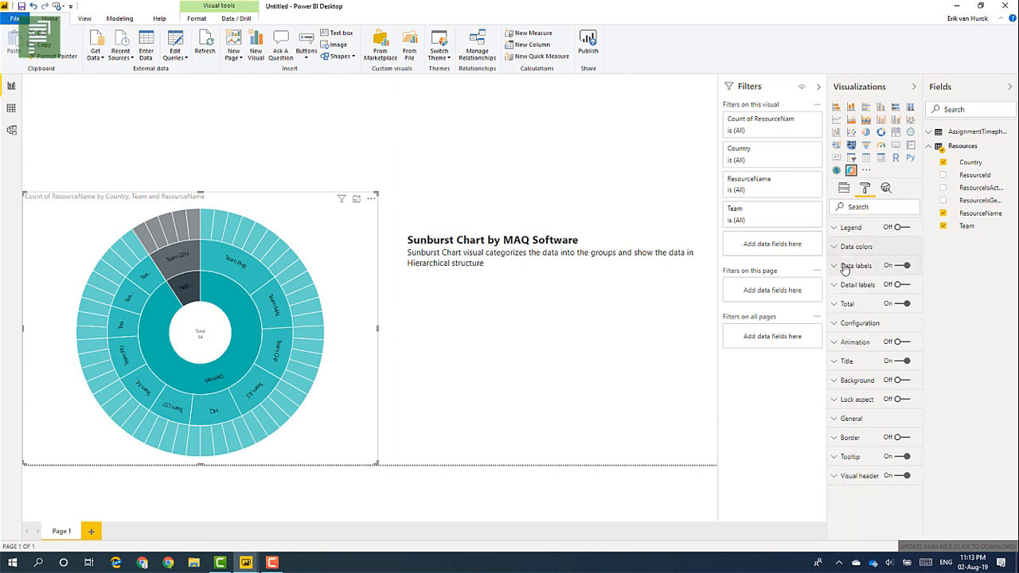
left_click(866, 271)
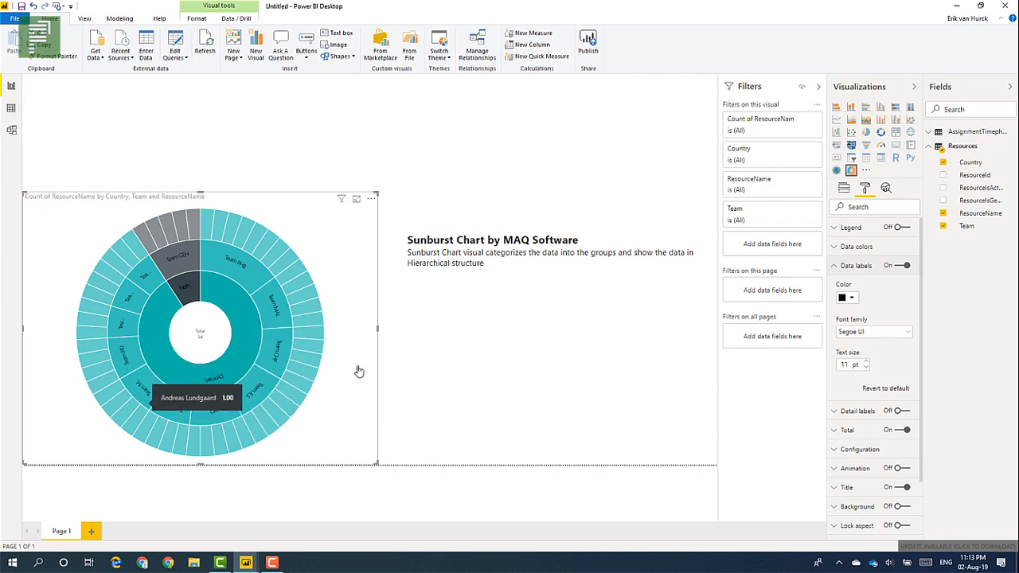
left_click(841, 267)
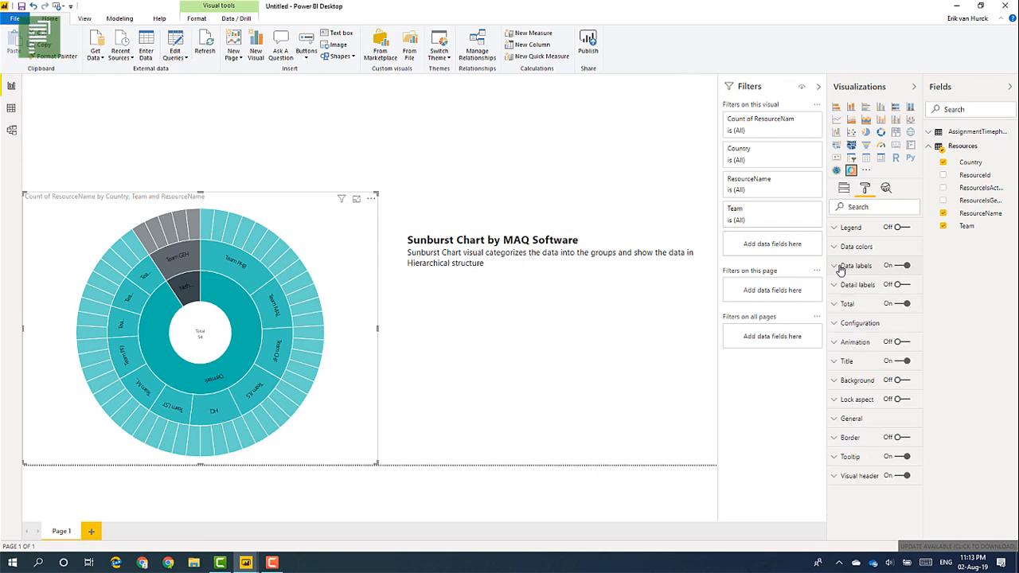
Step: Enlarge the text of the total in the chart's center and set the data labels' text size to 15 pt
left_click(847, 309)
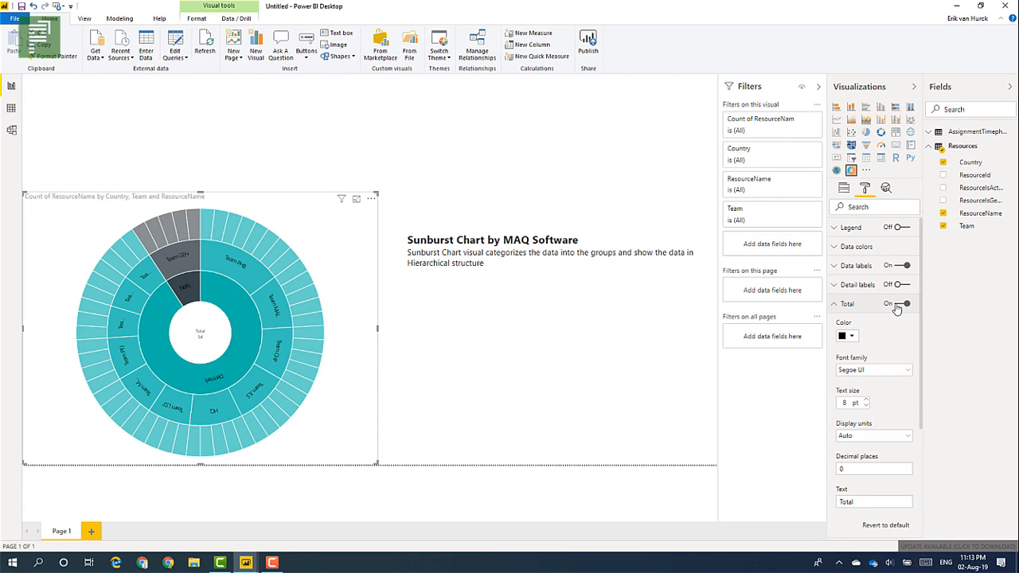
left_click(898, 305)
left_click(898, 305)
left_click(866, 401)
left_click(845, 305)
left_click(849, 268)
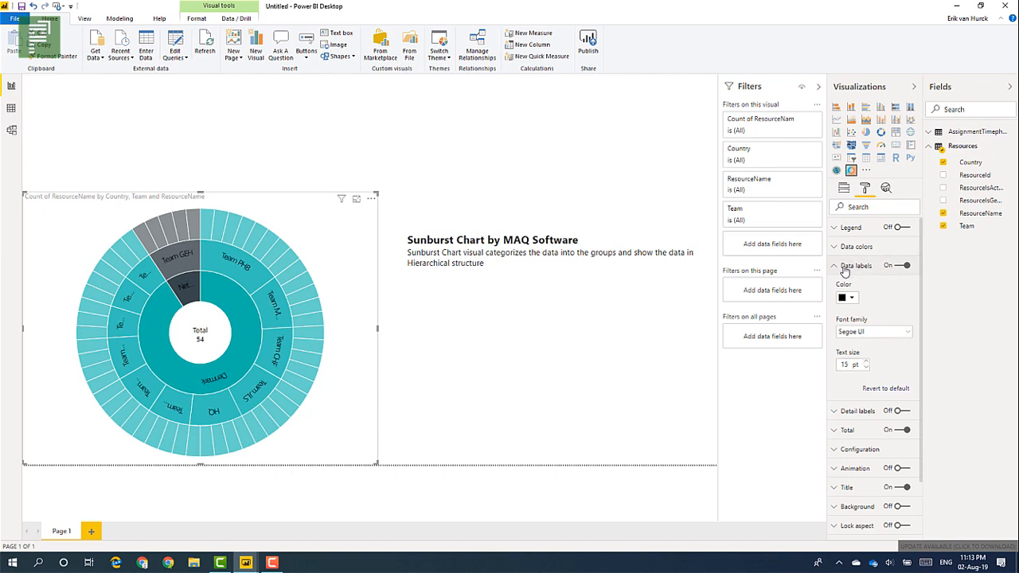
left_click(846, 271)
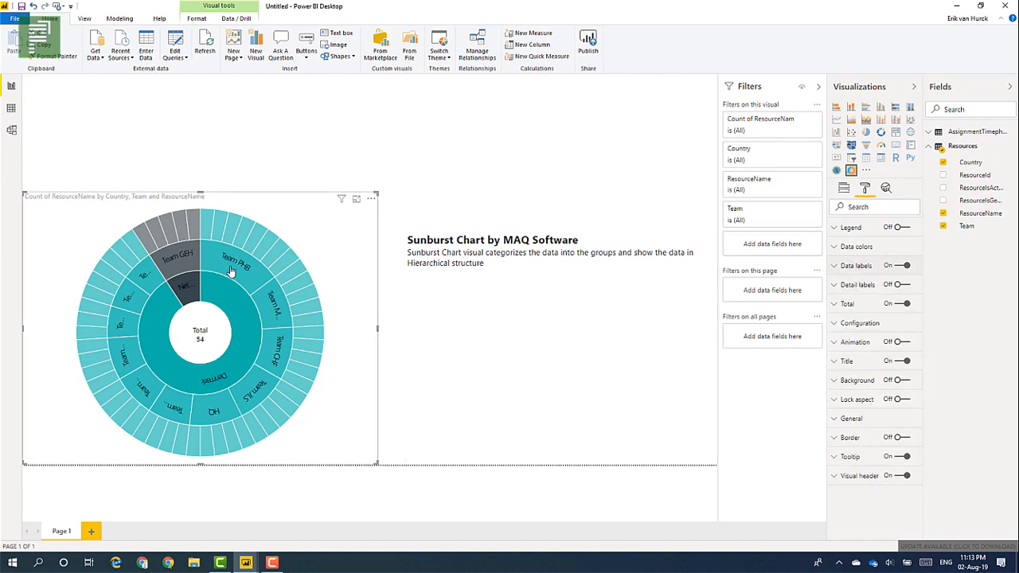
Step: Set the left sunburst's corner radius to 8 and the padding between arcs to 2
left_click(838, 324)
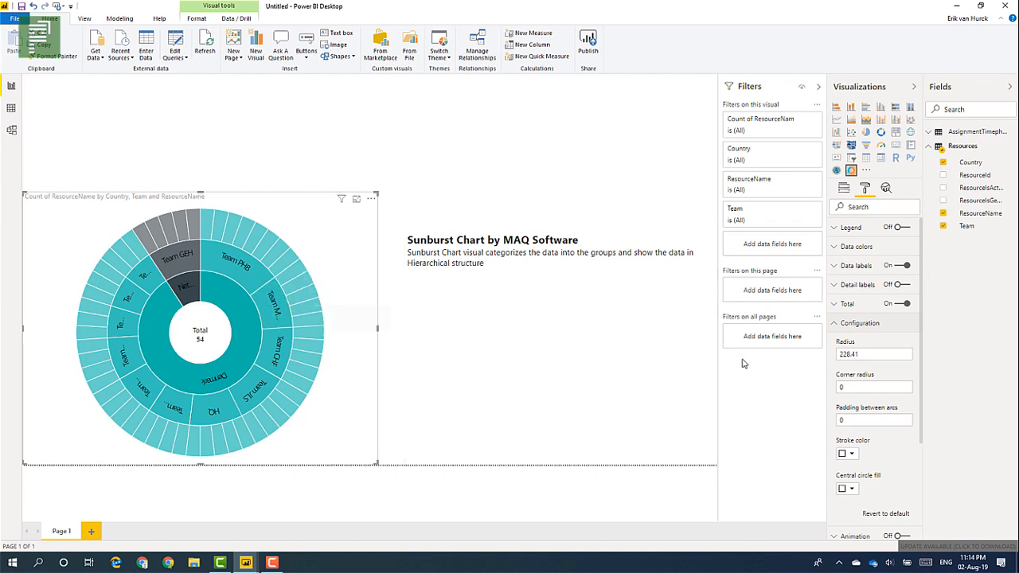
double_click(844, 388)
key("Tab")
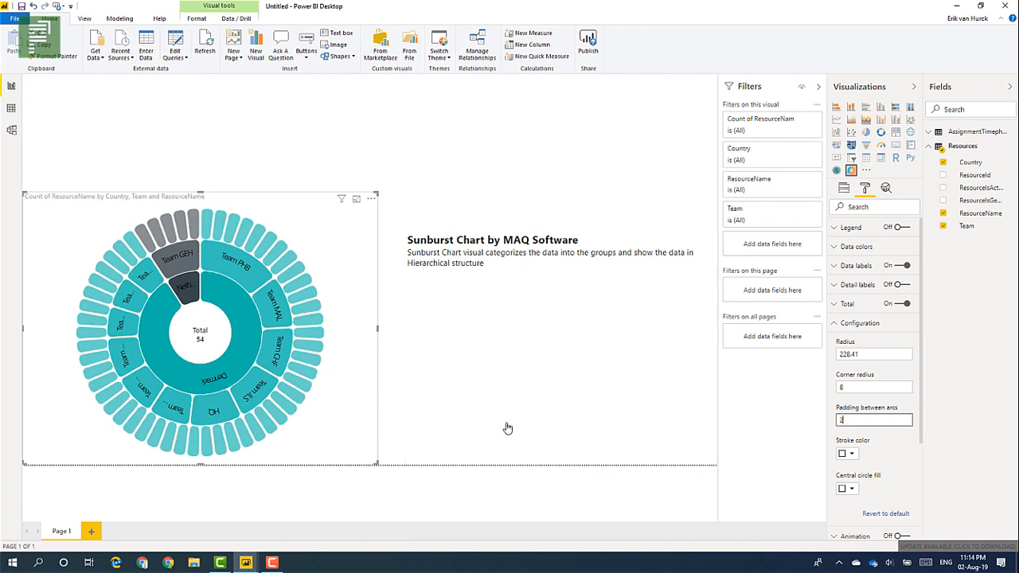
left_click(212, 155)
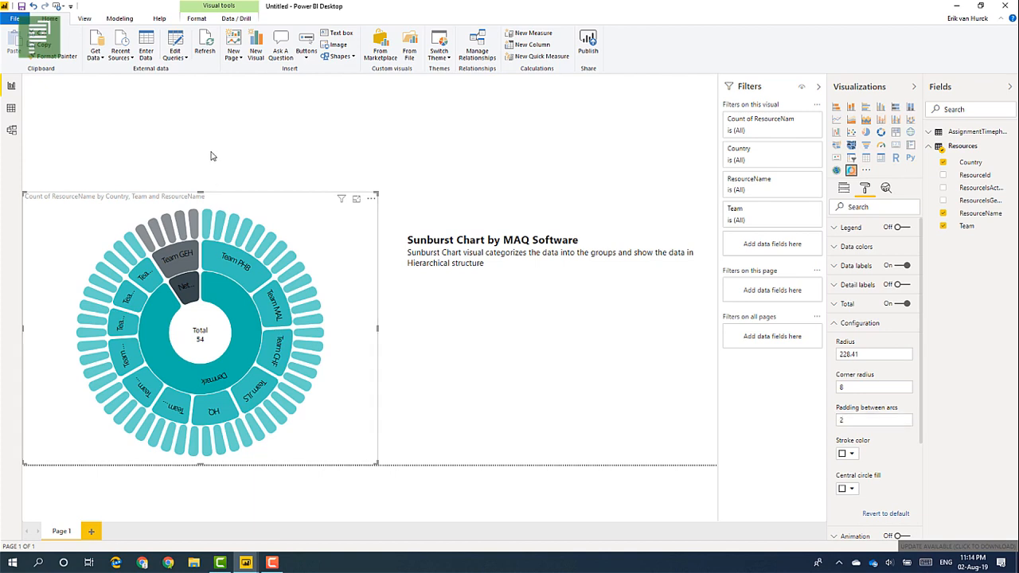
left_click(252, 309)
left_click(252, 309)
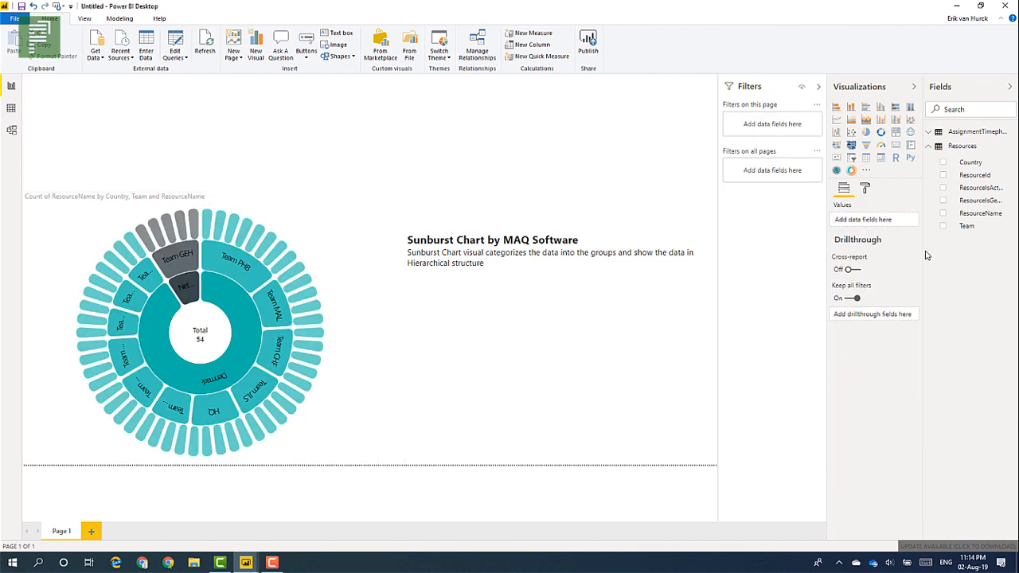
Step: Turn on the left sunburst's animation, drill into Team PHB and return to the full chart
left_click(327, 196)
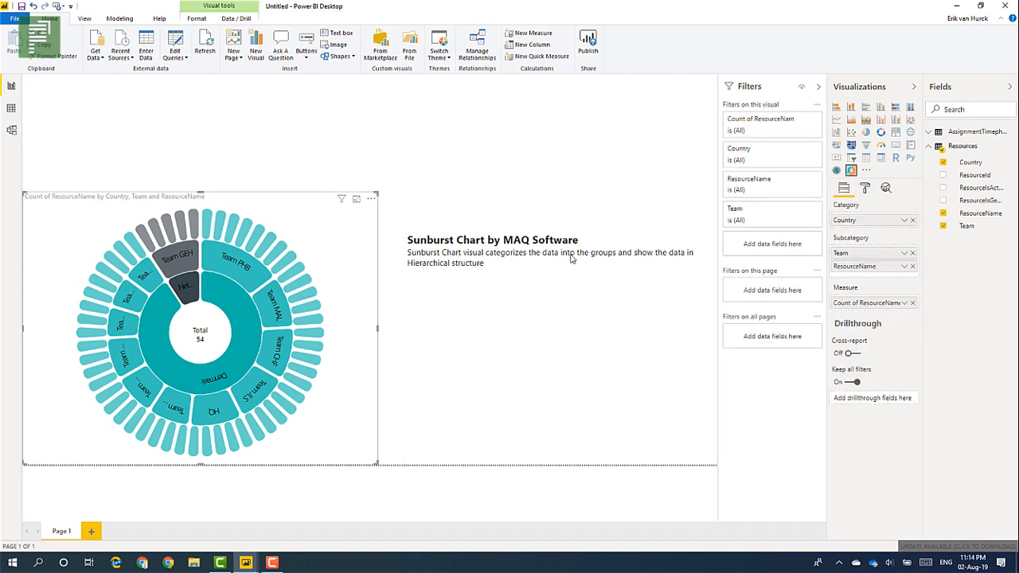
left_click(865, 188)
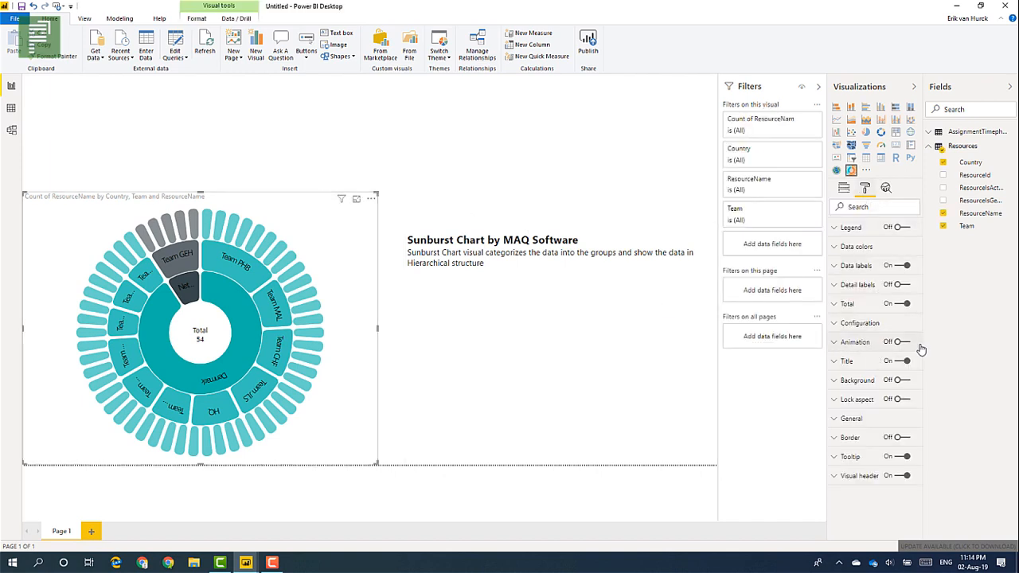
left_click(903, 343)
mouse_move(240, 271)
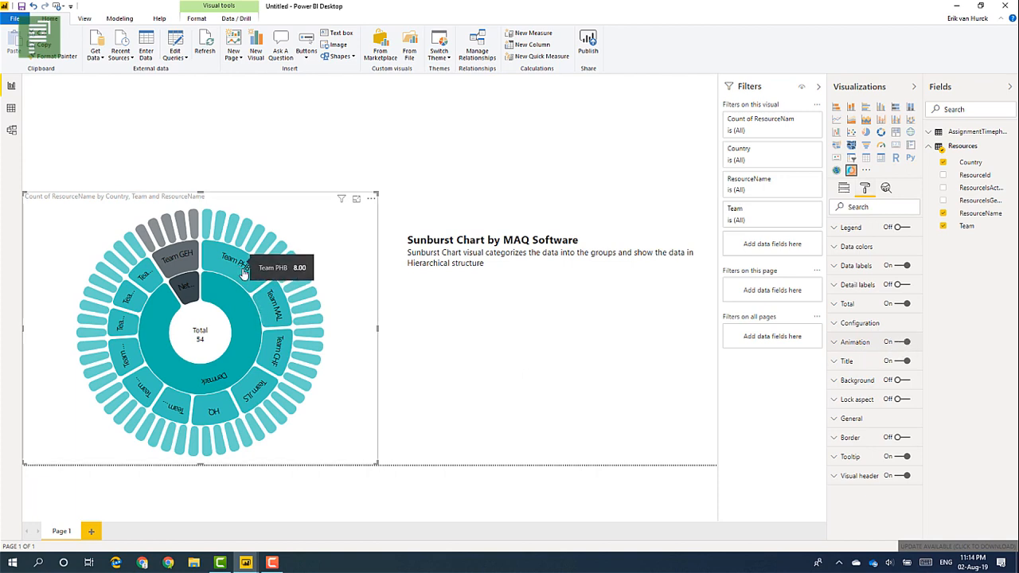
left_click(243, 273)
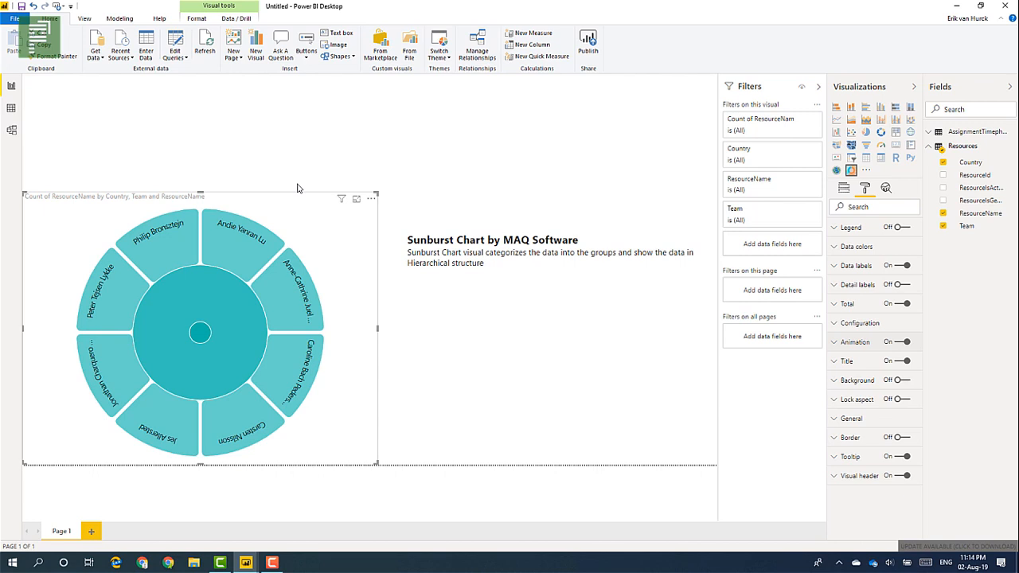
left_click(200, 334)
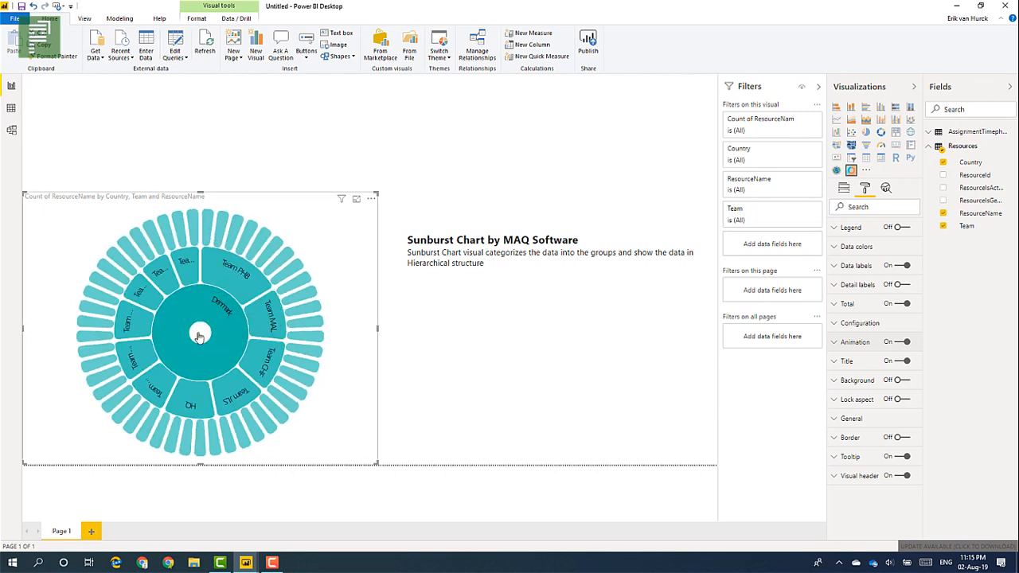
left_click(199, 335)
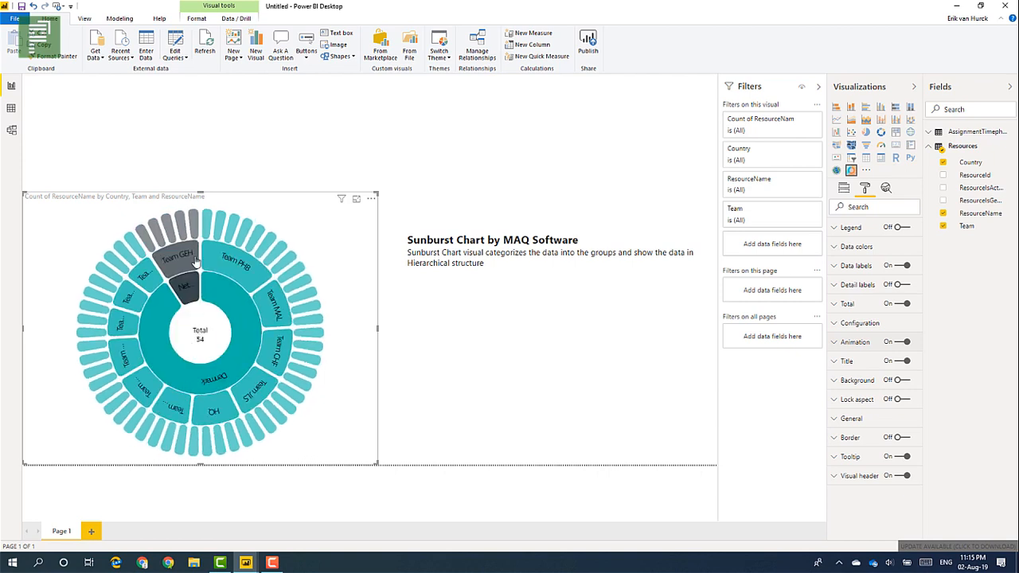
Step: Drill into the Netherlands segment, a small Denmark team and Team CHF, returning to the full chart each time
left_click(182, 295)
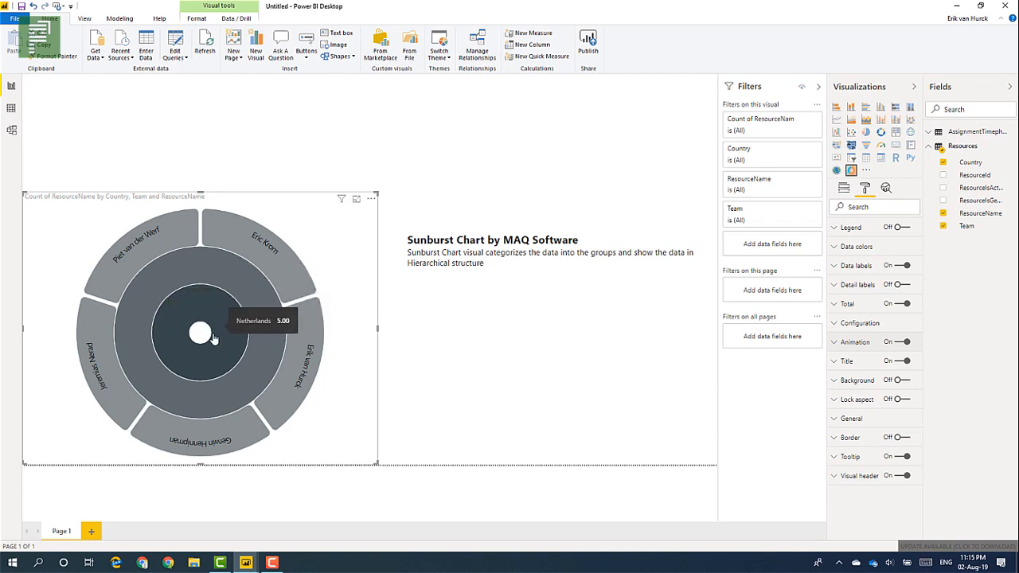
left_click(209, 336)
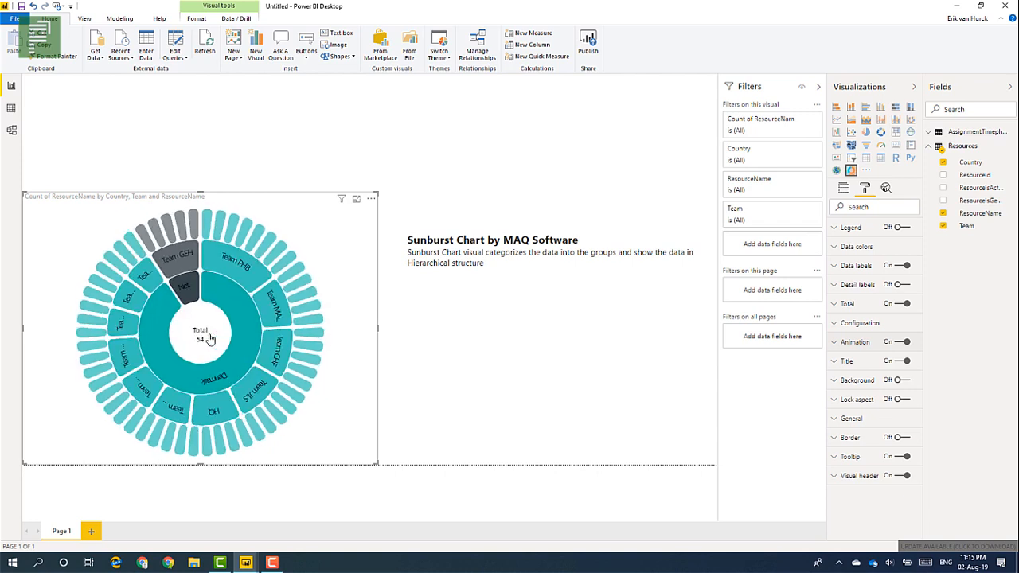
left_click(147, 285)
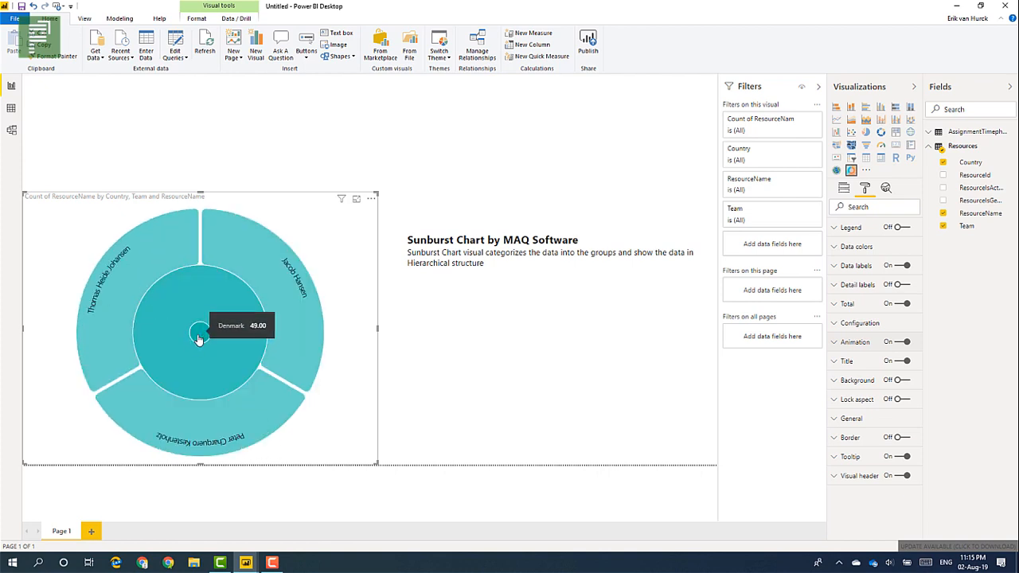
left_click(199, 336)
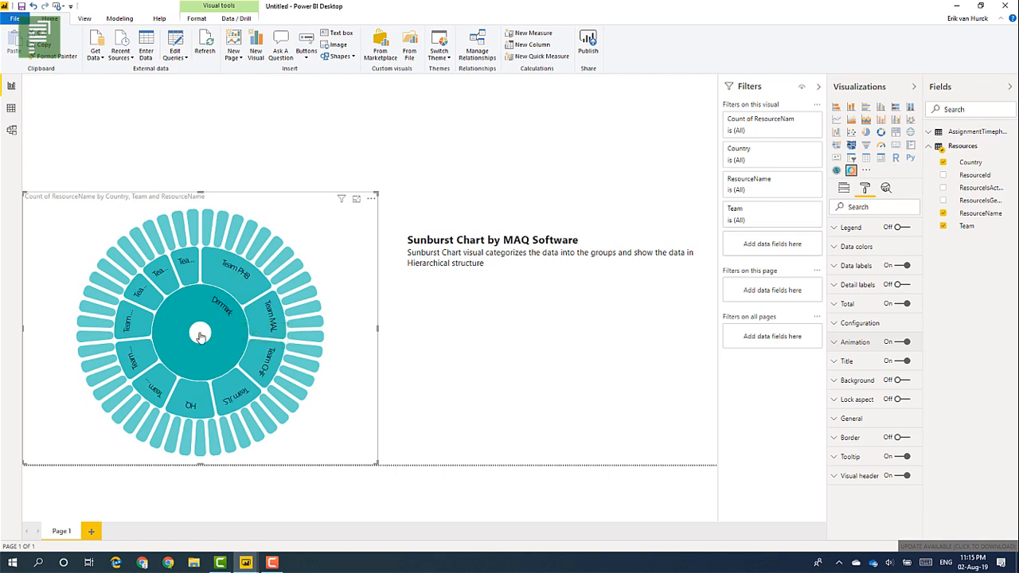
left_click(201, 337)
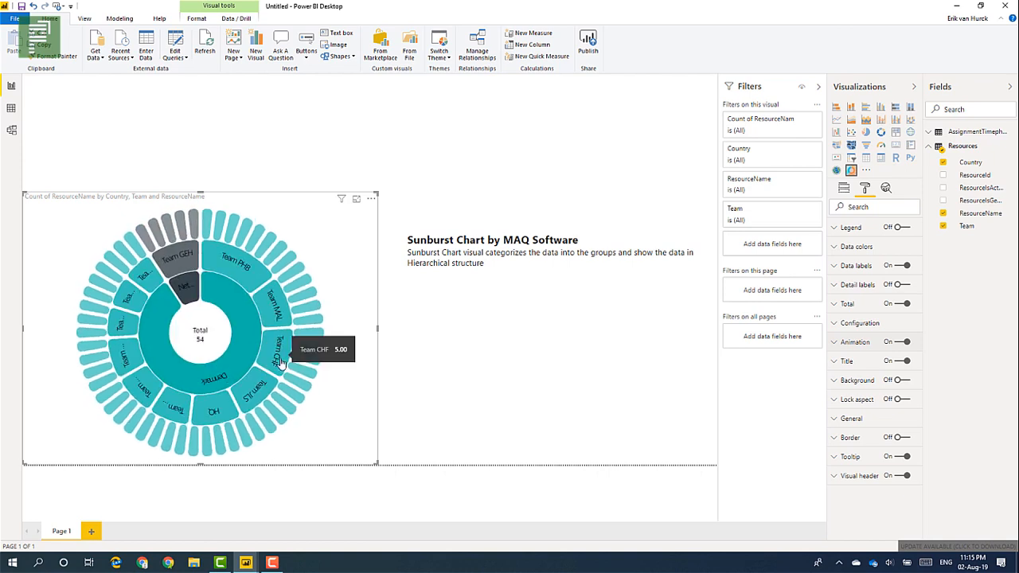
left_click(280, 360)
left_click(200, 338)
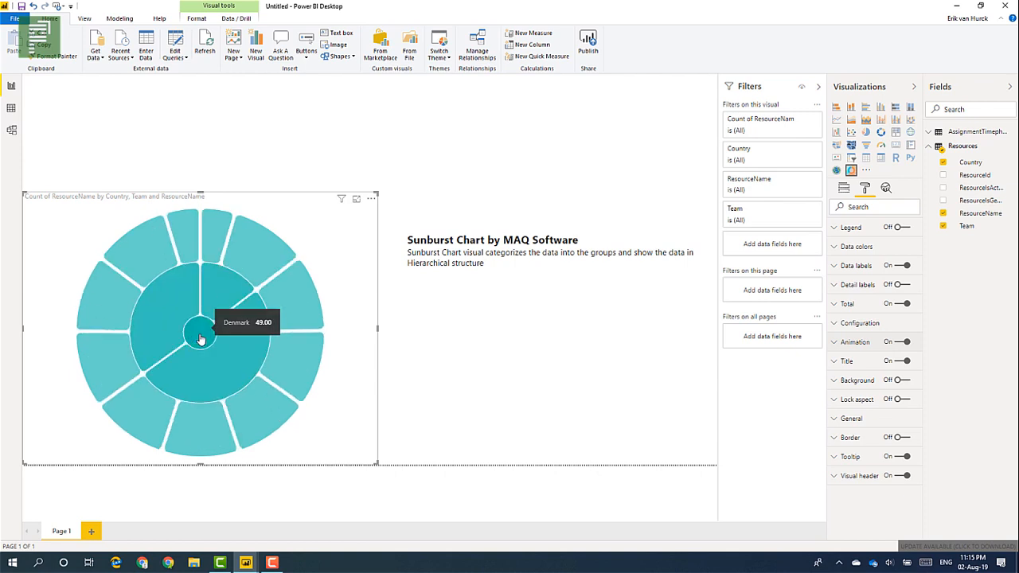
left_click(200, 339)
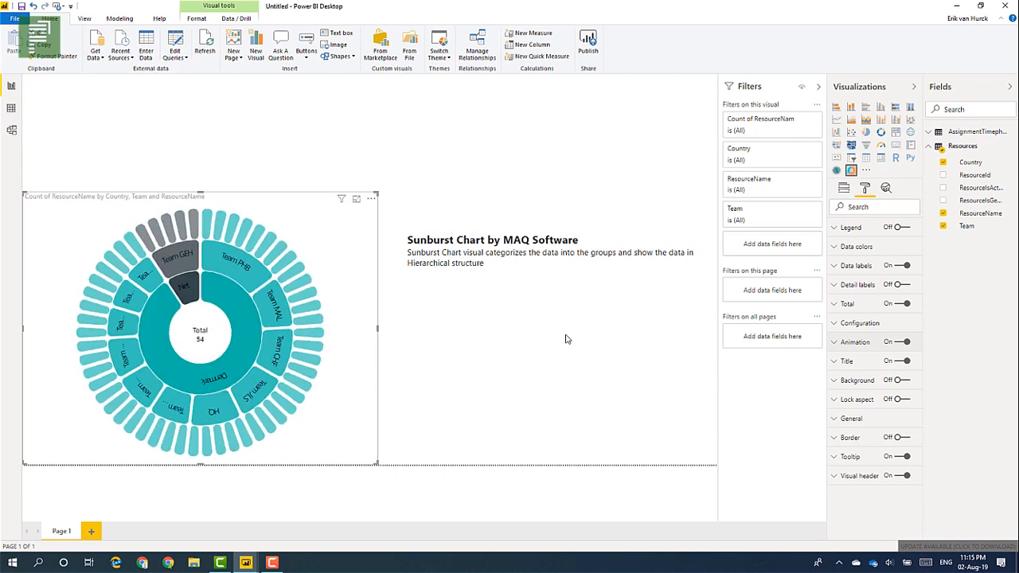
Step: Turn off the left sunburst's animation and change its title to "Team Structure (RBS)"
left_click(858, 325)
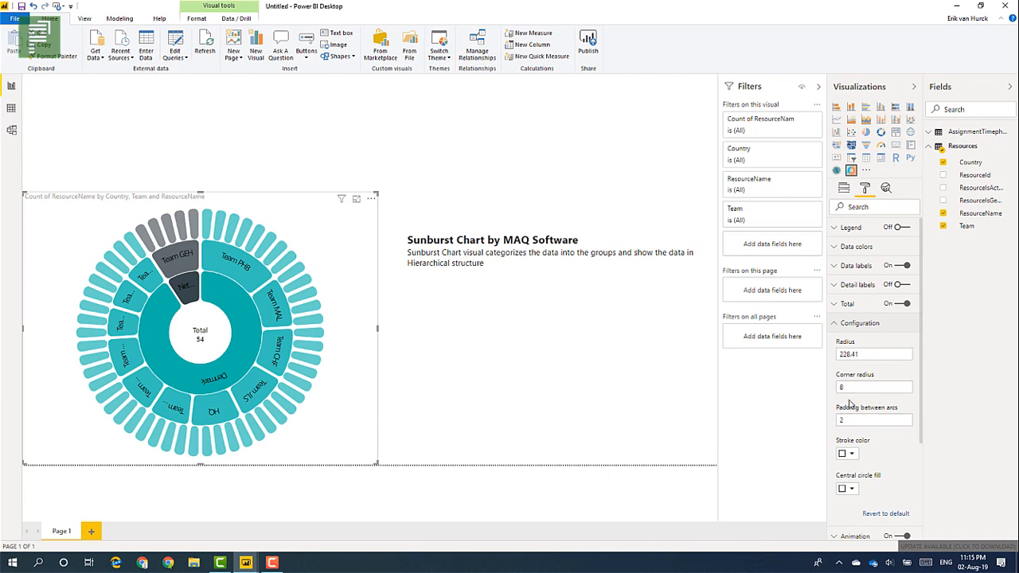
left_click(836, 325)
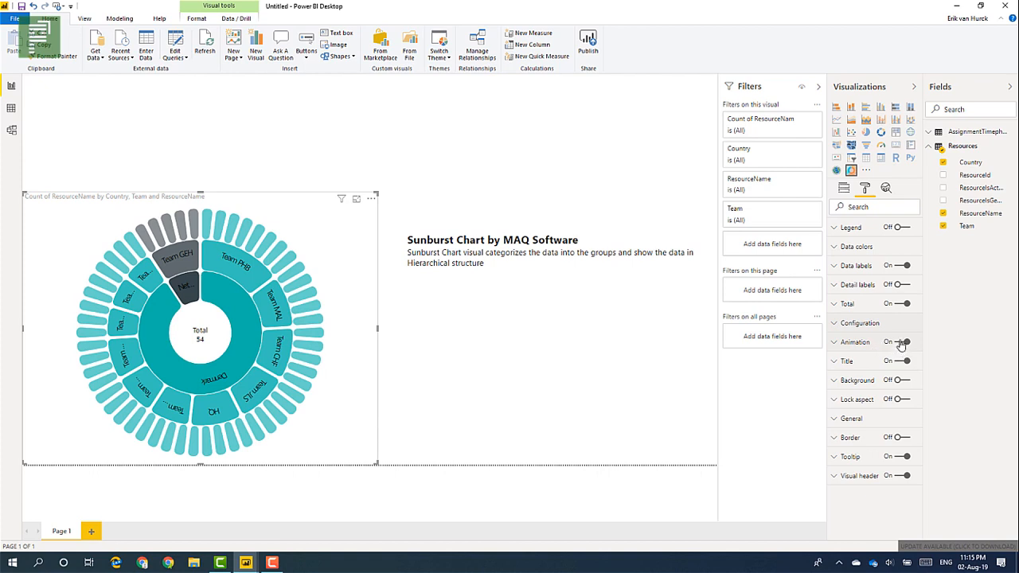
left_click(847, 362)
left_click(874, 393)
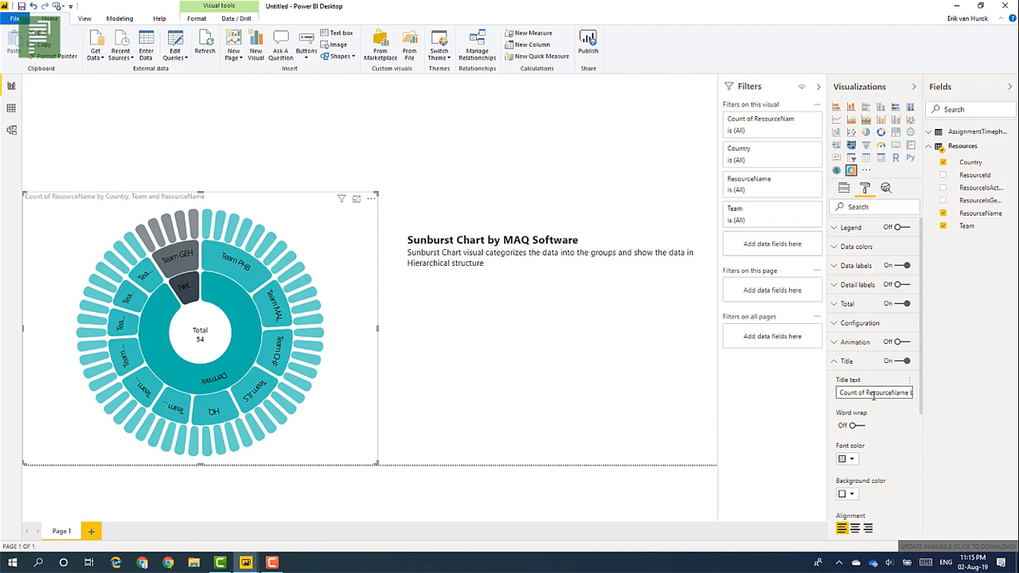
key("ctrl+a")
type("Team S")
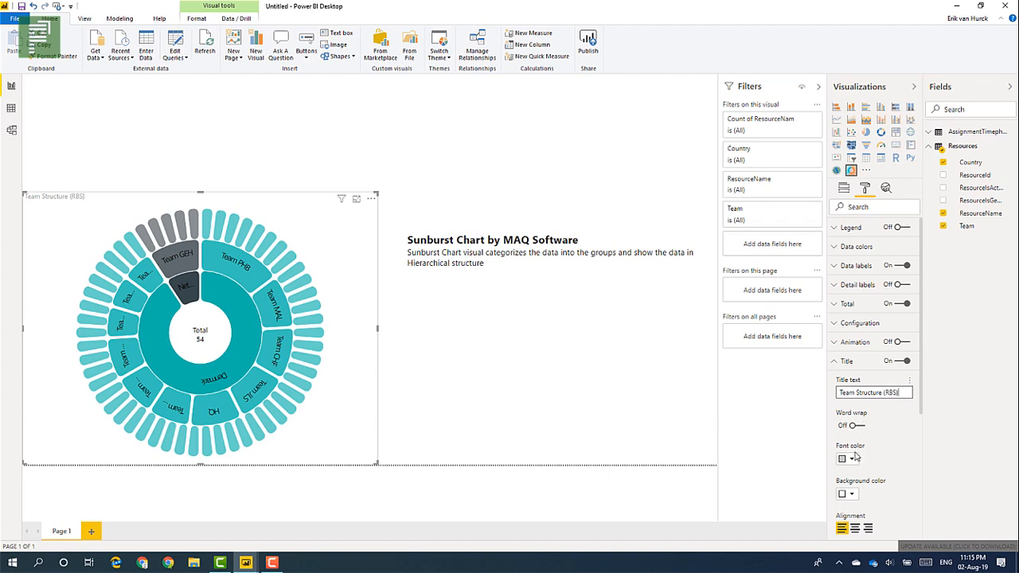
Step: Set the font color of the Team Structure (RBS) title to black and its alignment to center
left_click(851, 459)
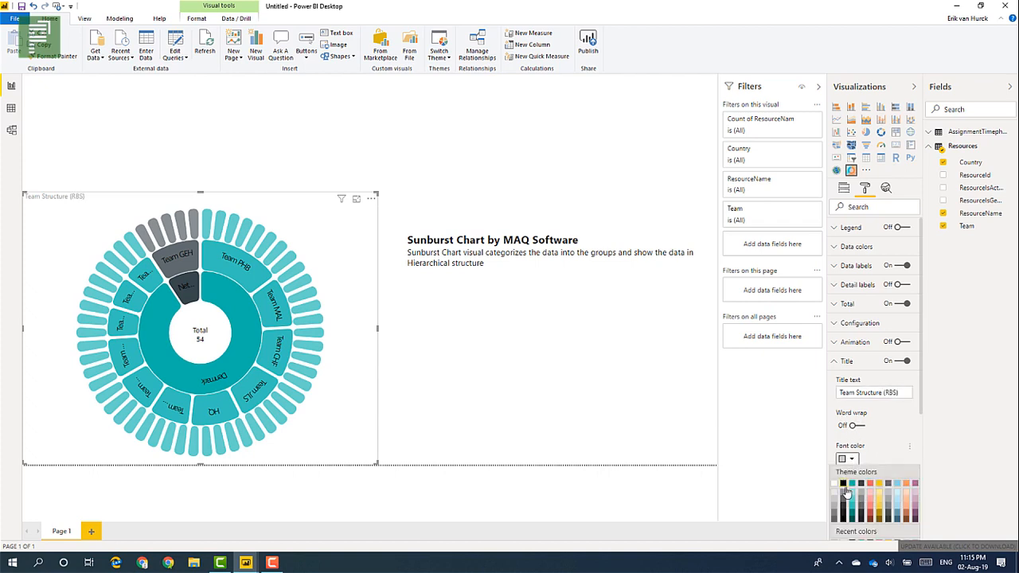
left_click(844, 485)
scroll(864, 483, "down", 1)
left_click(855, 491)
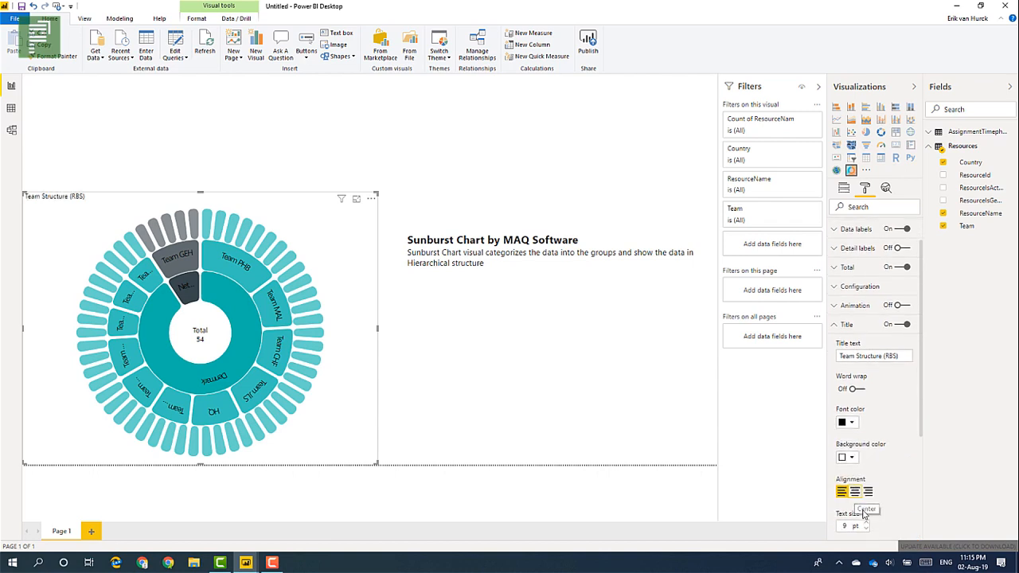
Step: Increase the text size of the Team Structure (RBS) title to 13 pt
left_click(866, 523)
left_click(866, 523)
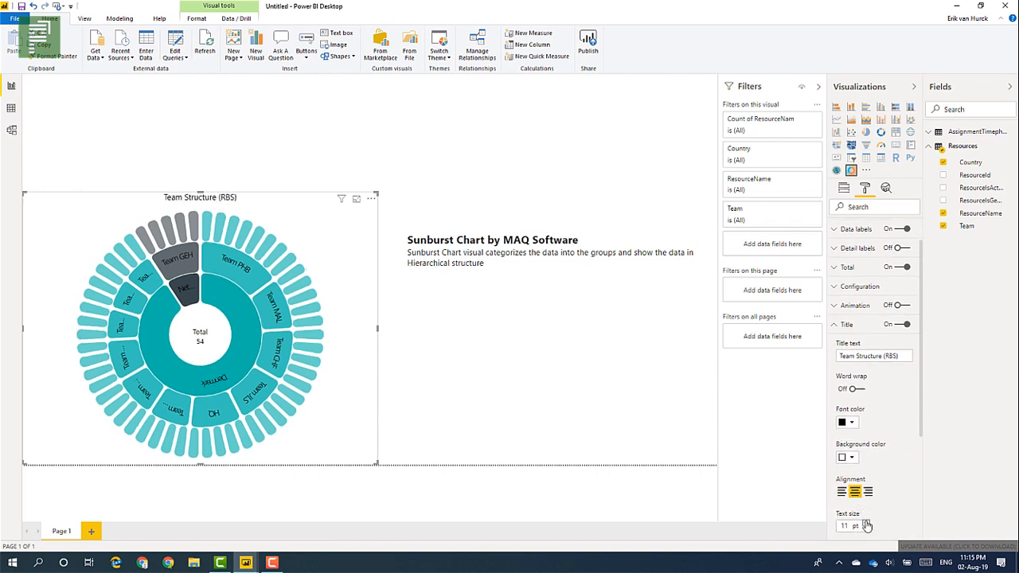
left_click(866, 524)
left_click(866, 523)
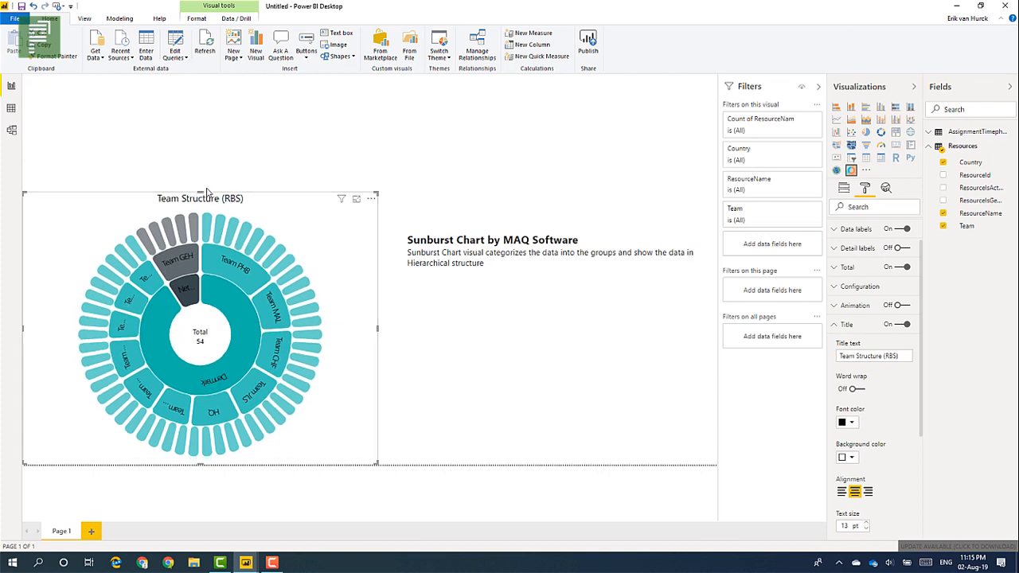
Step: Enlarge the Team Structure sunburst upward and stretch the empty second sunburst to match its height and meet its edge
left_click_drag(200, 192, 197, 162)
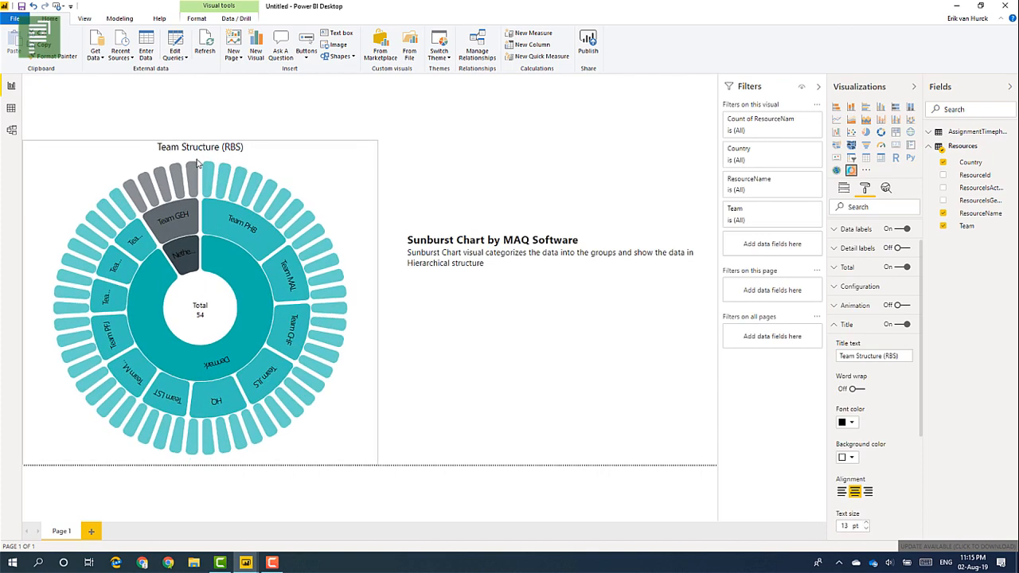
left_click(406, 230)
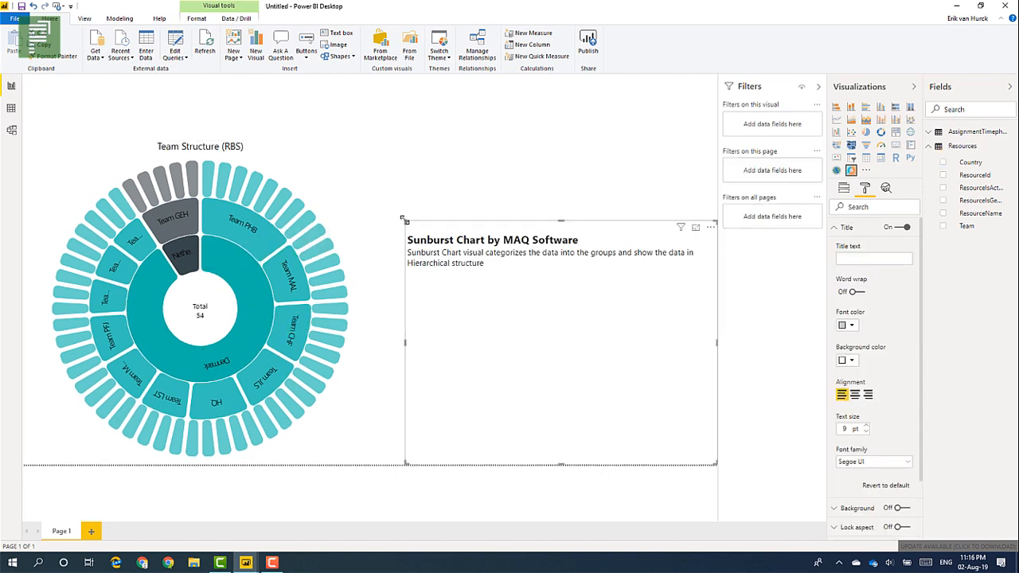
left_click_drag(406, 222, 379, 142)
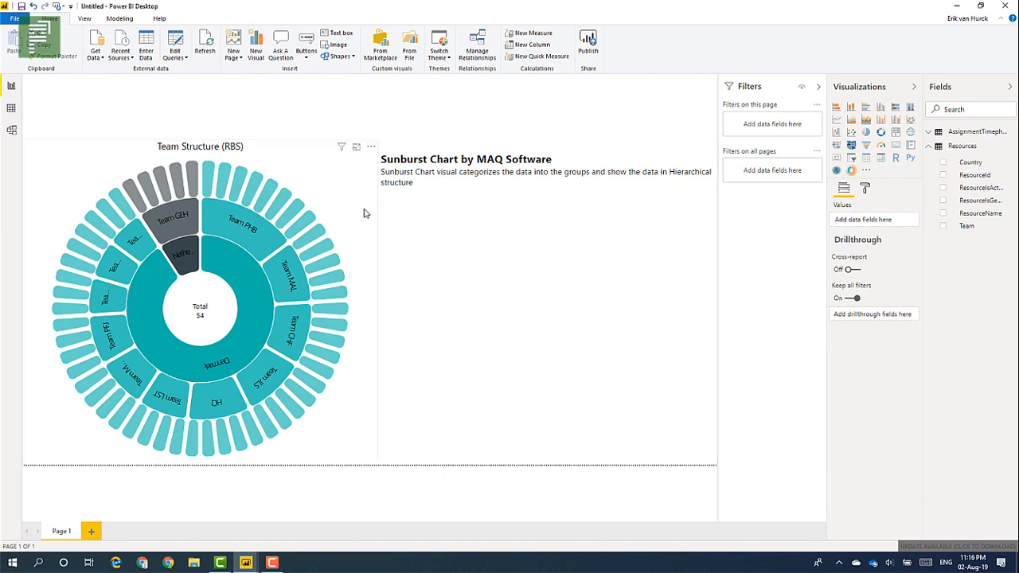
Step: Assign Team as category, ResourceName as subcategory and AssignmentRemainingWork as measure of the empty second sunburst
left_click(436, 269)
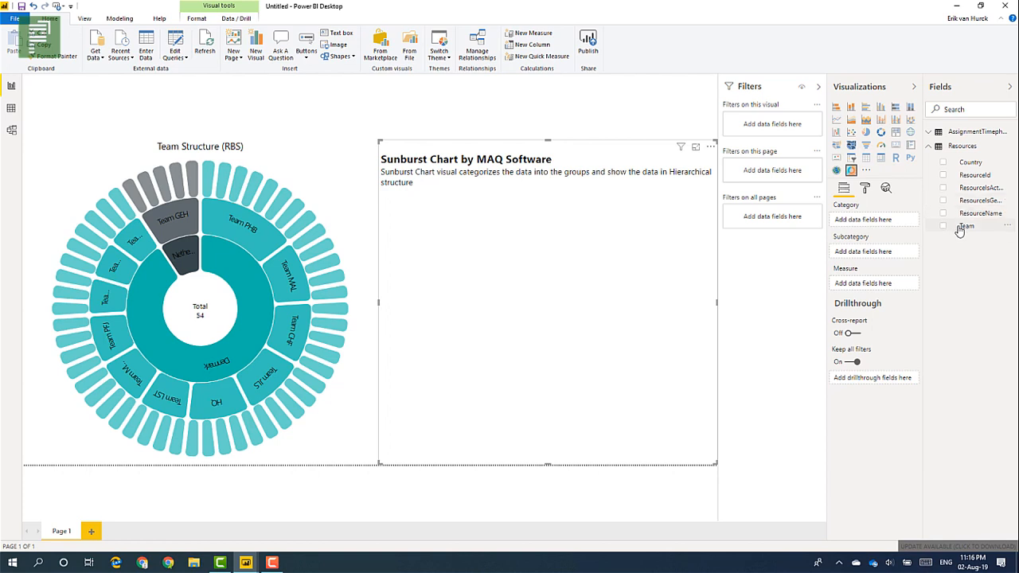
left_click_drag(961, 226, 880, 221)
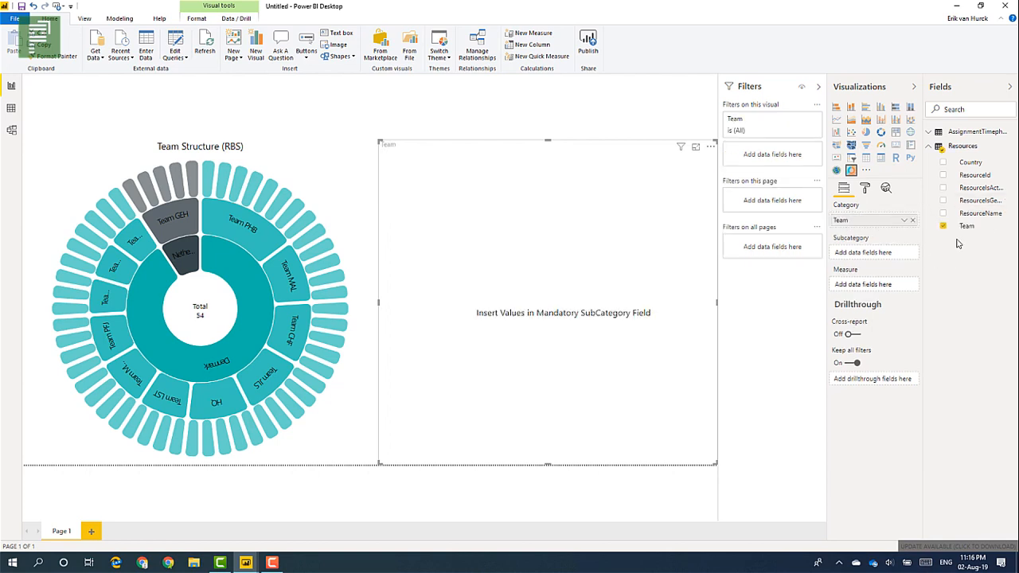
left_click_drag(975, 218, 892, 261)
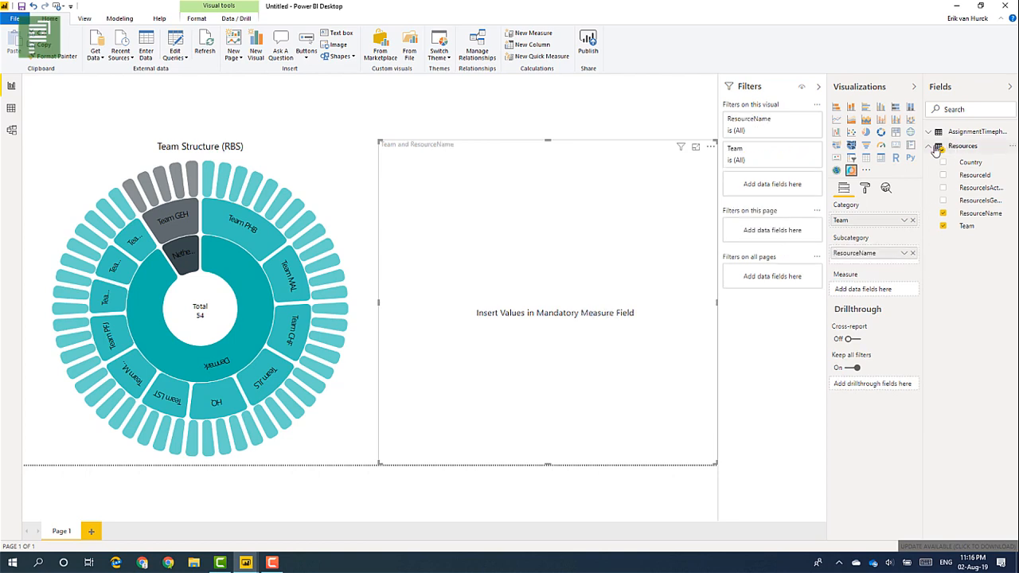
left_click(934, 148)
left_click(932, 132)
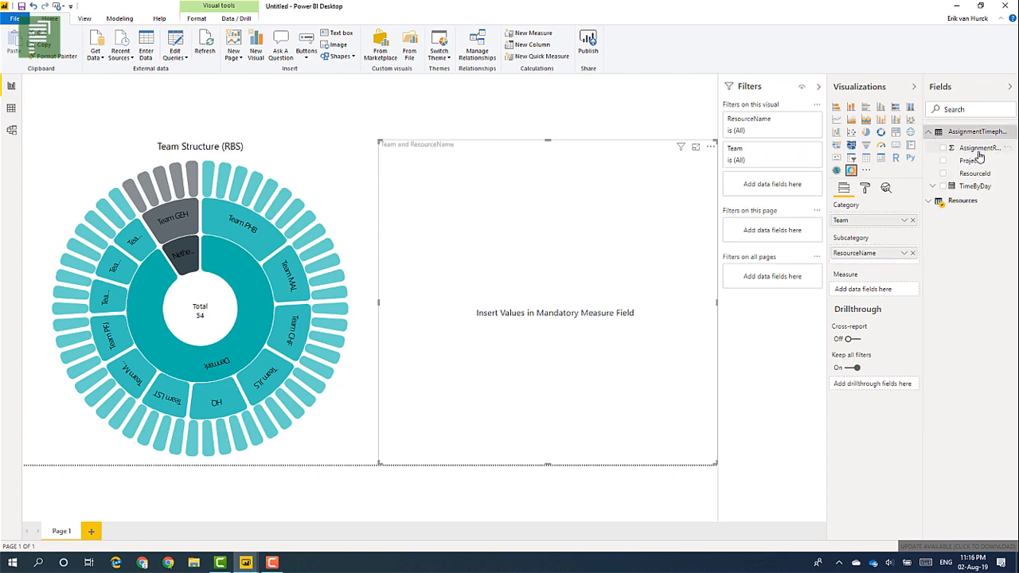
left_click_drag(980, 153, 862, 293)
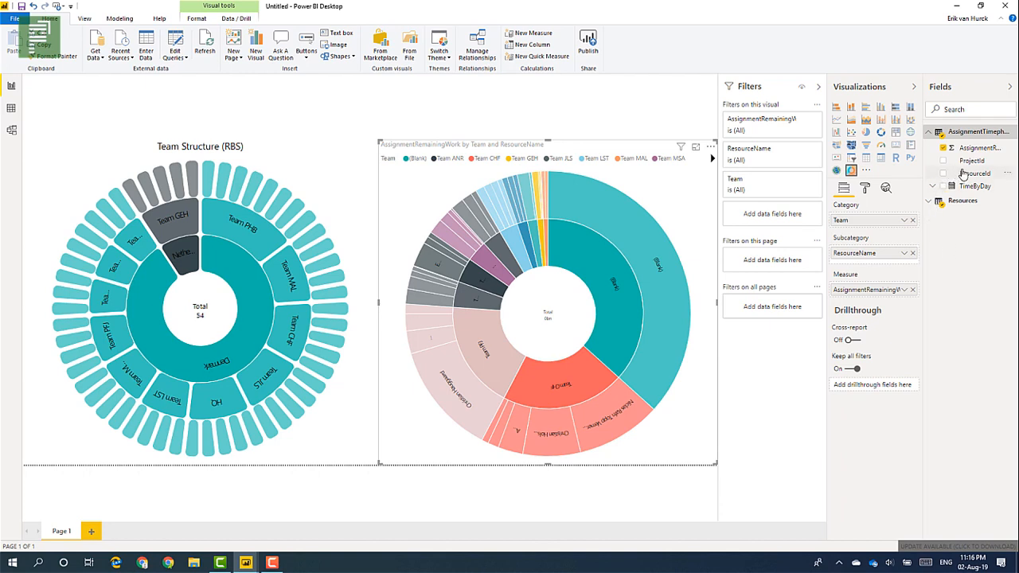
Step: Replace the mistaken ResourceId page filter with a ResourceName filter that selects everything except (Blank)
left_click_drag(973, 178, 773, 269)
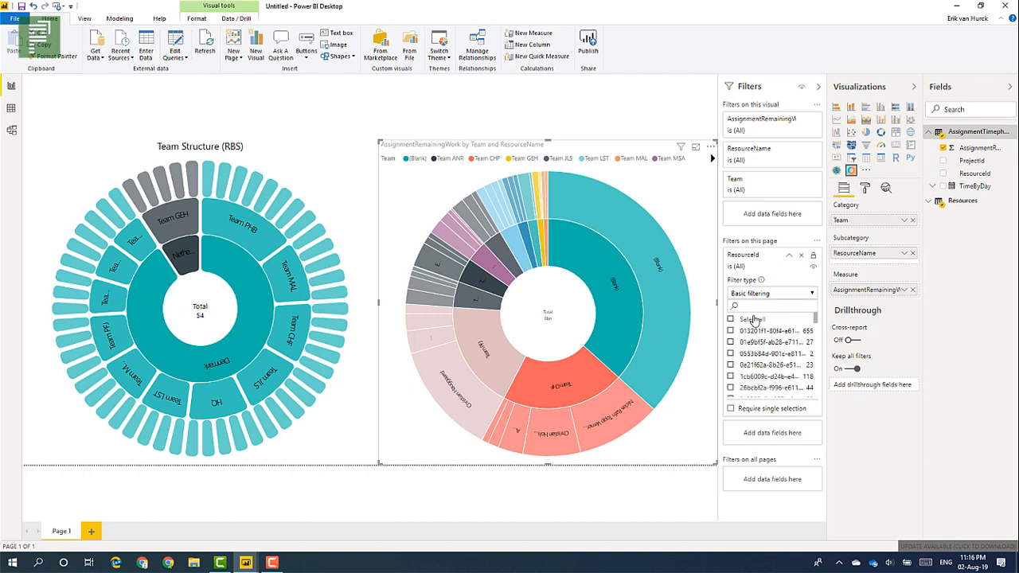
left_click(802, 255)
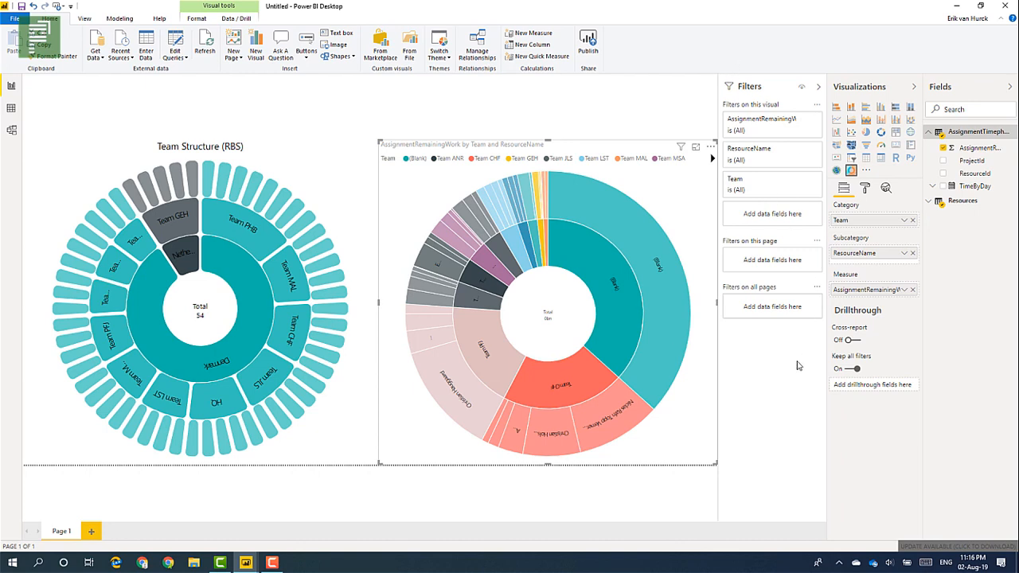
left_click(933, 201)
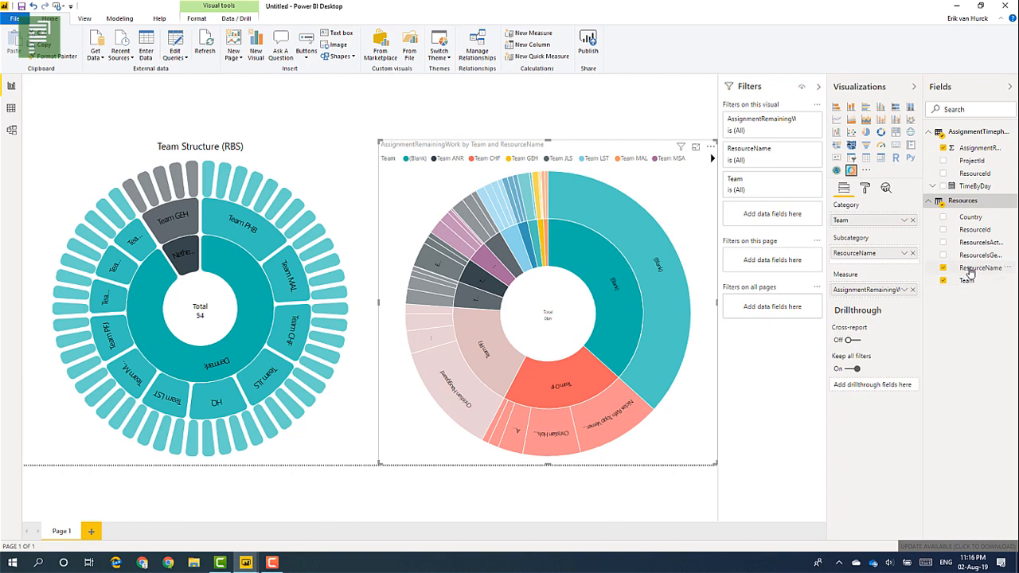
left_click_drag(970, 272, 785, 259)
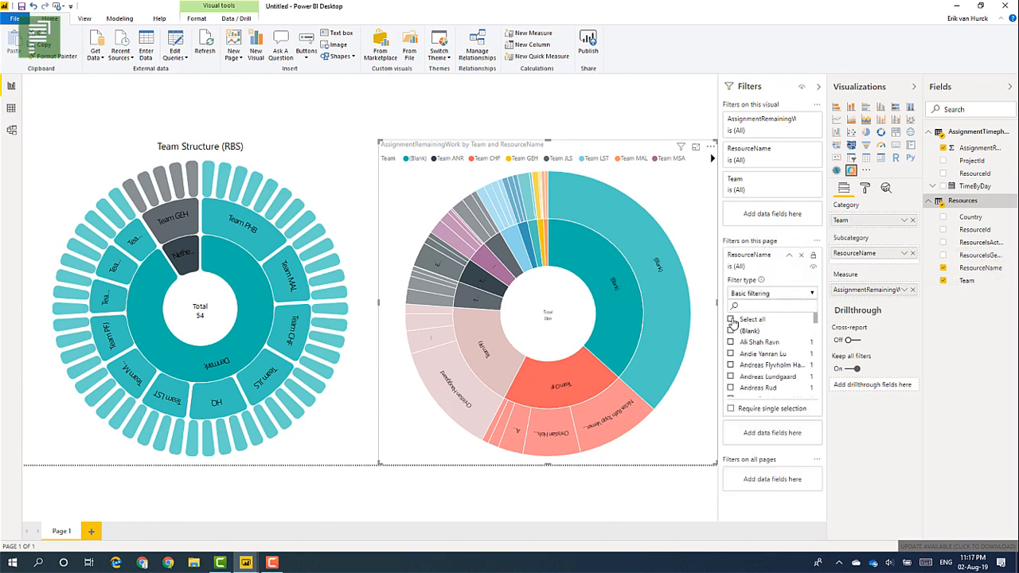
left_click(731, 319)
left_click(731, 331)
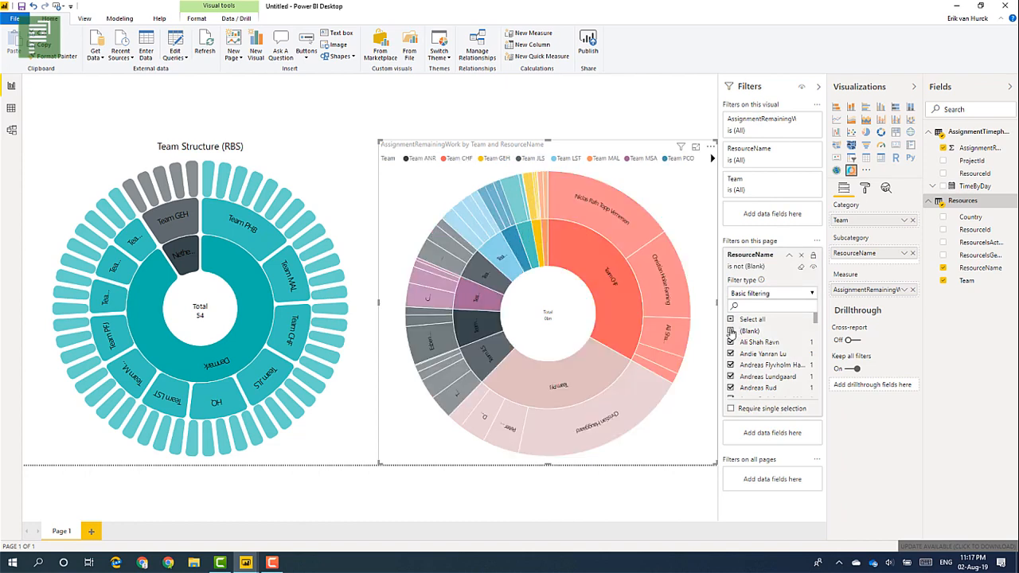
left_click(788, 255)
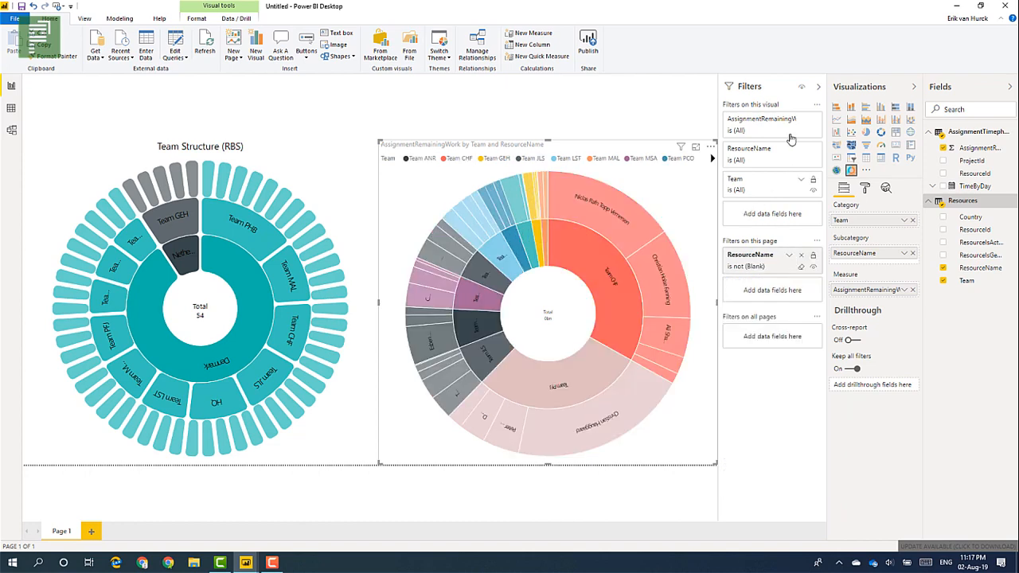
Step: Make room around the report page, inspect Team CHF's remaining work, and cross-filter the second sunburst by Team PHB and Team MAL
left_click(818, 89)
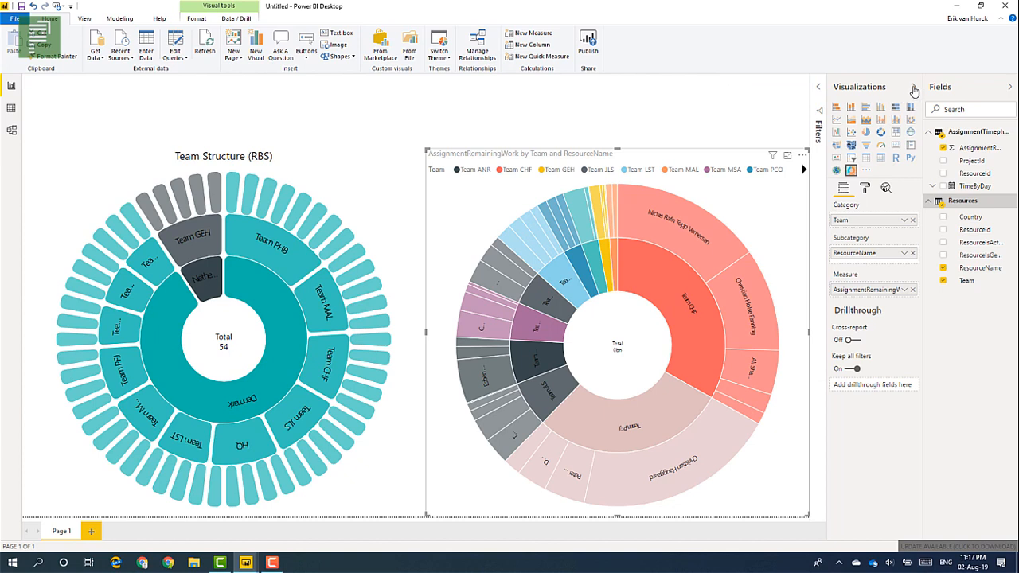
left_click(914, 88)
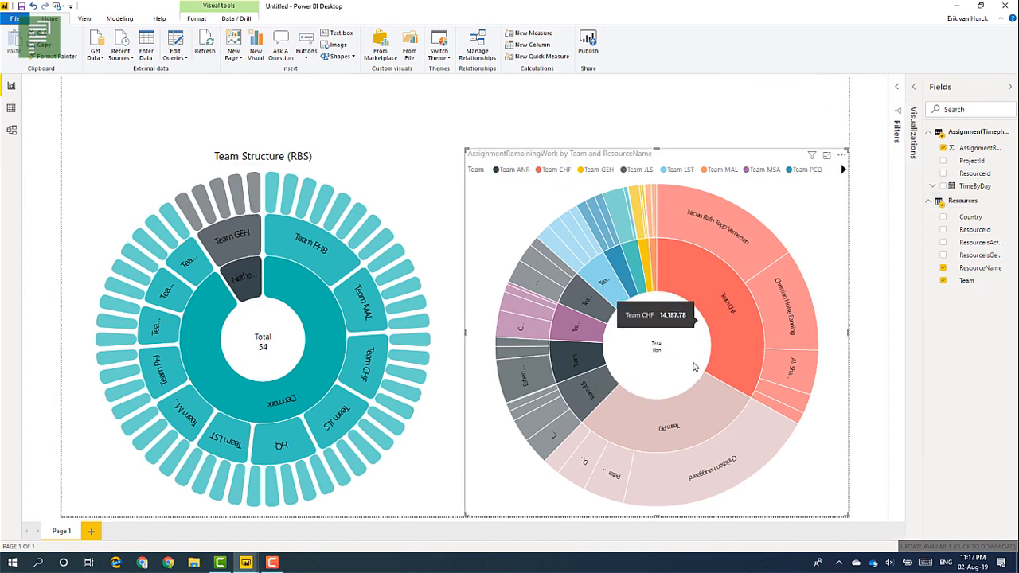
mouse_move(693, 371)
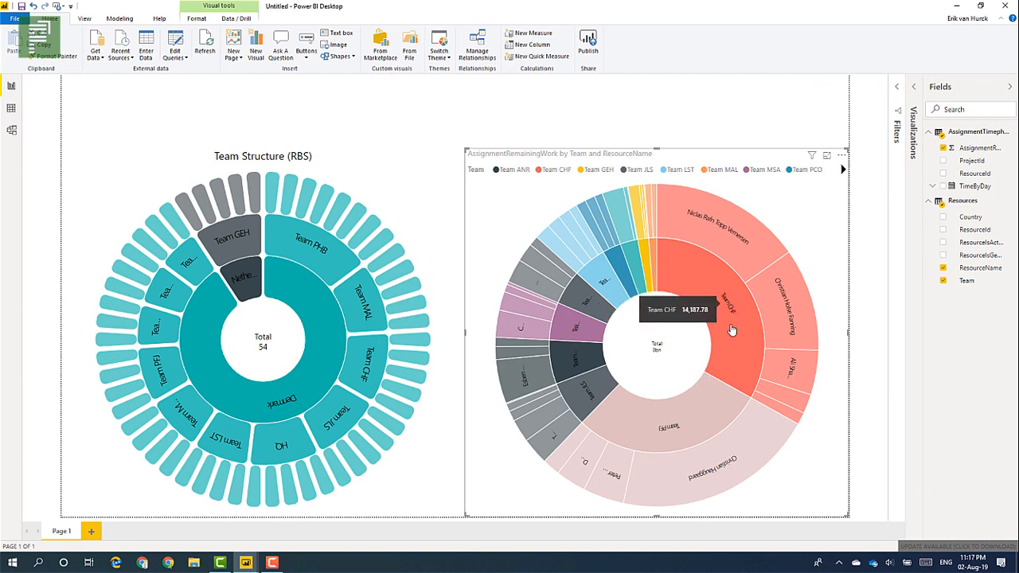
mouse_move(701, 428)
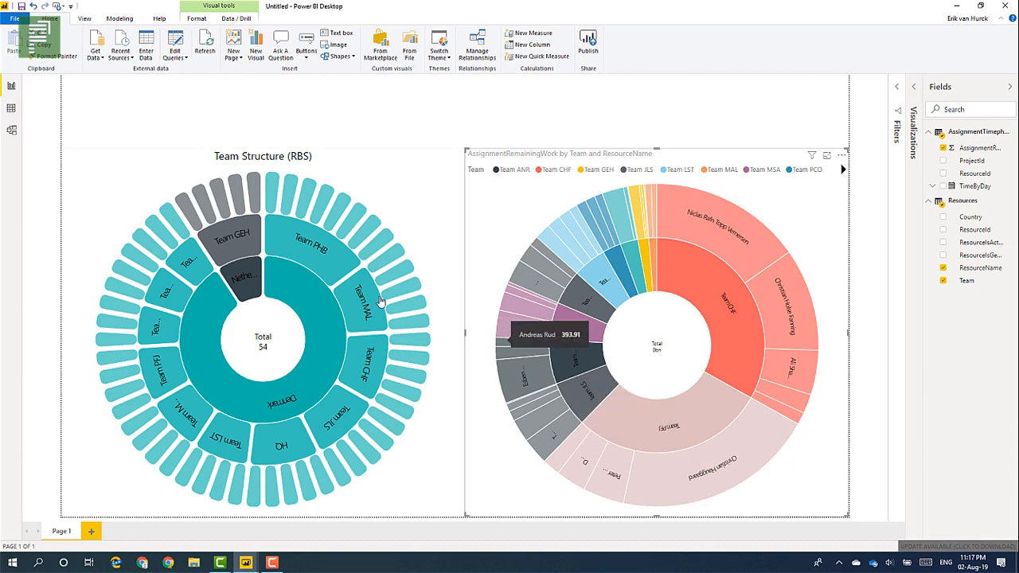
left_click(309, 256)
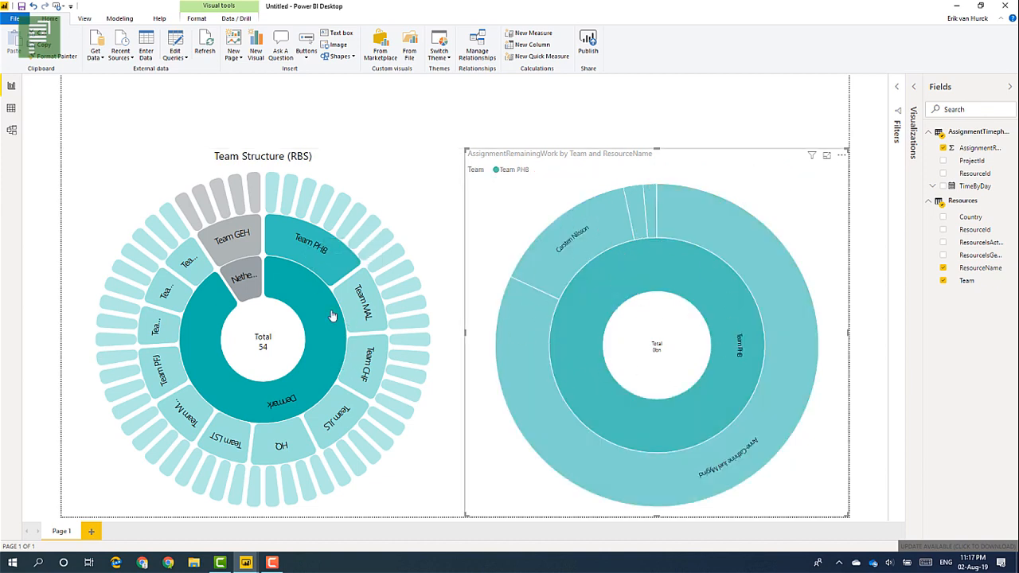
left_click(358, 307)
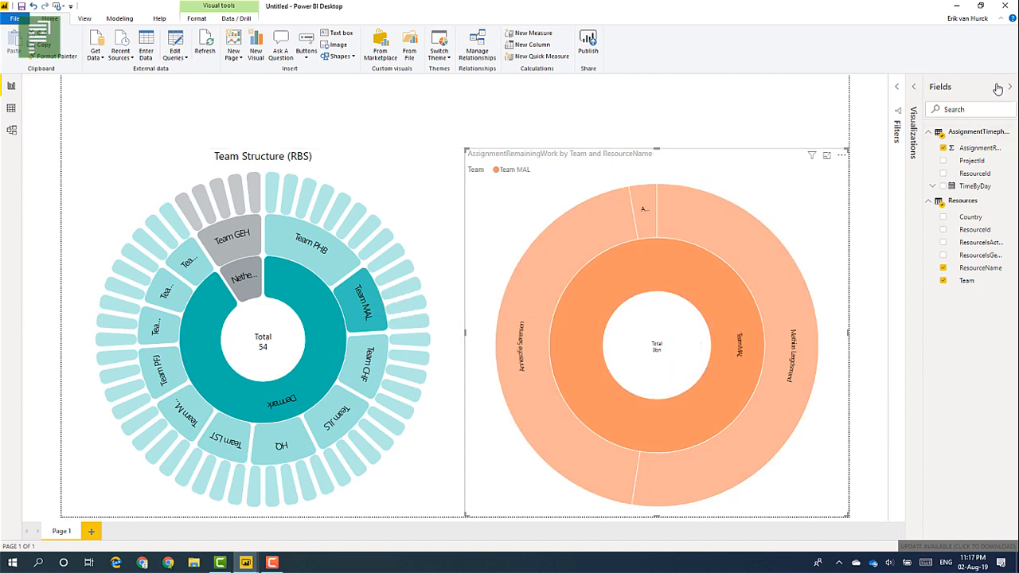
Step: Bring back the formatting options of the remaining-work sunburst and turn off its legend
left_click(918, 89)
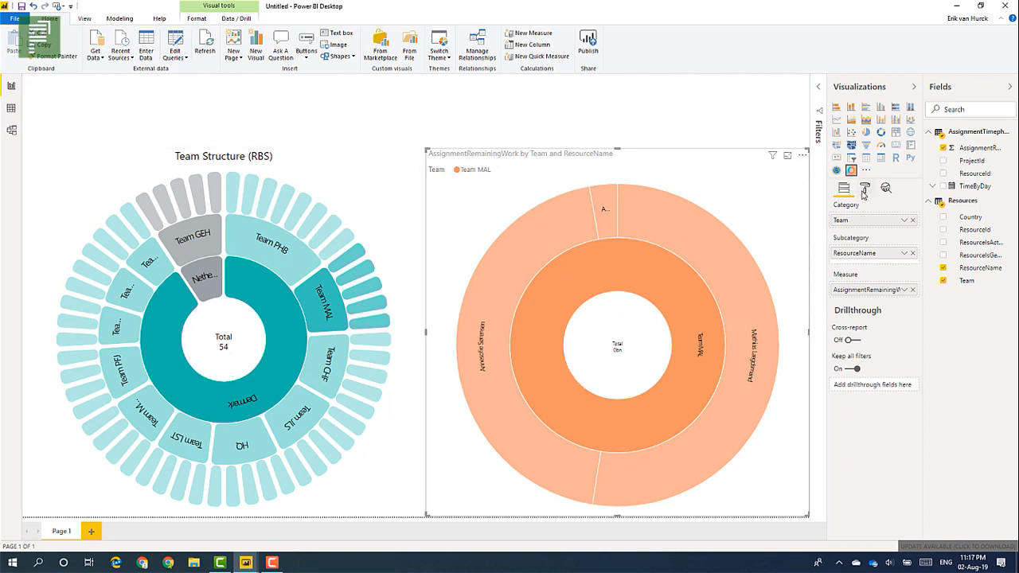
left_click(866, 188)
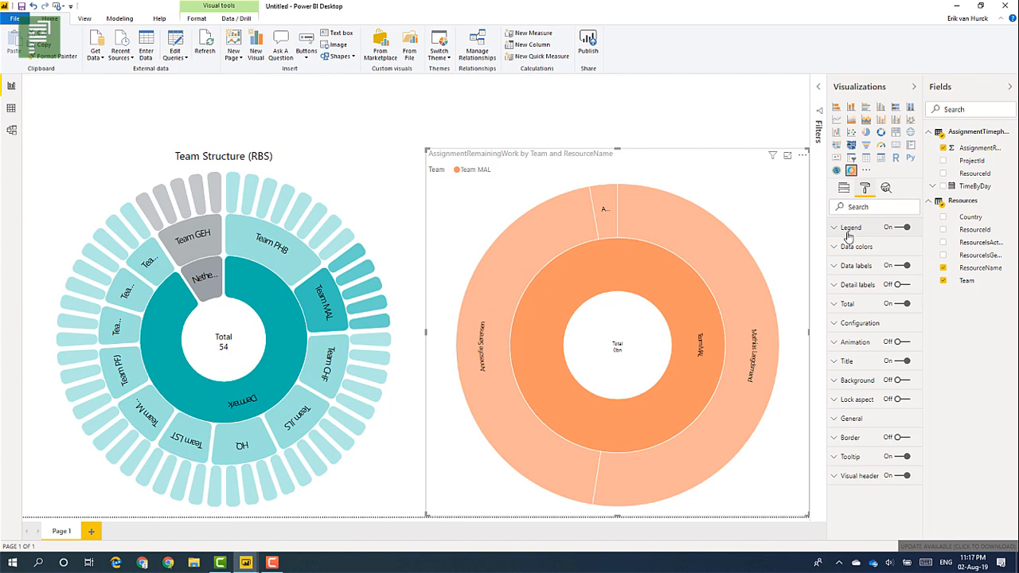
left_click(847, 271)
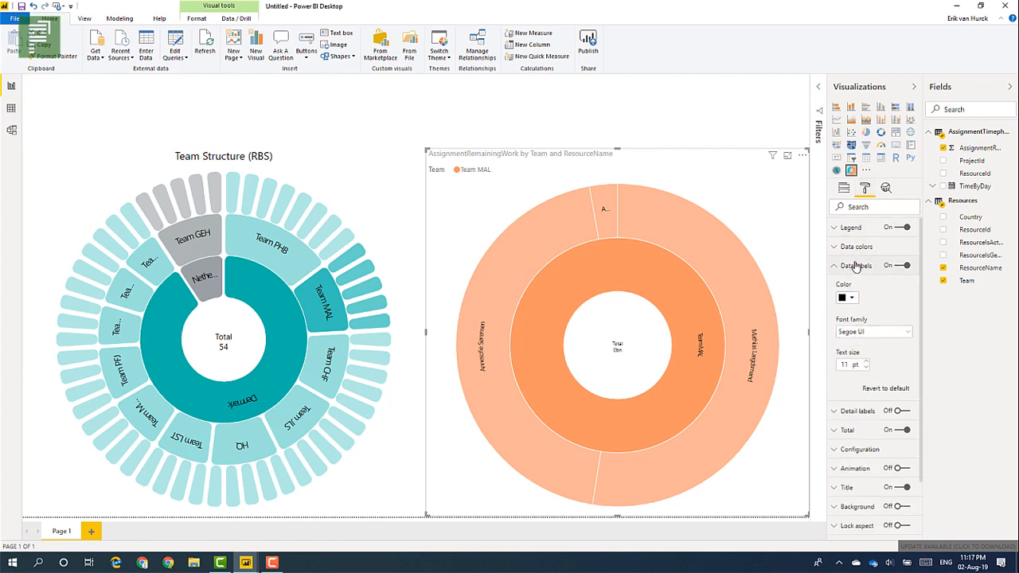
left_click(856, 266)
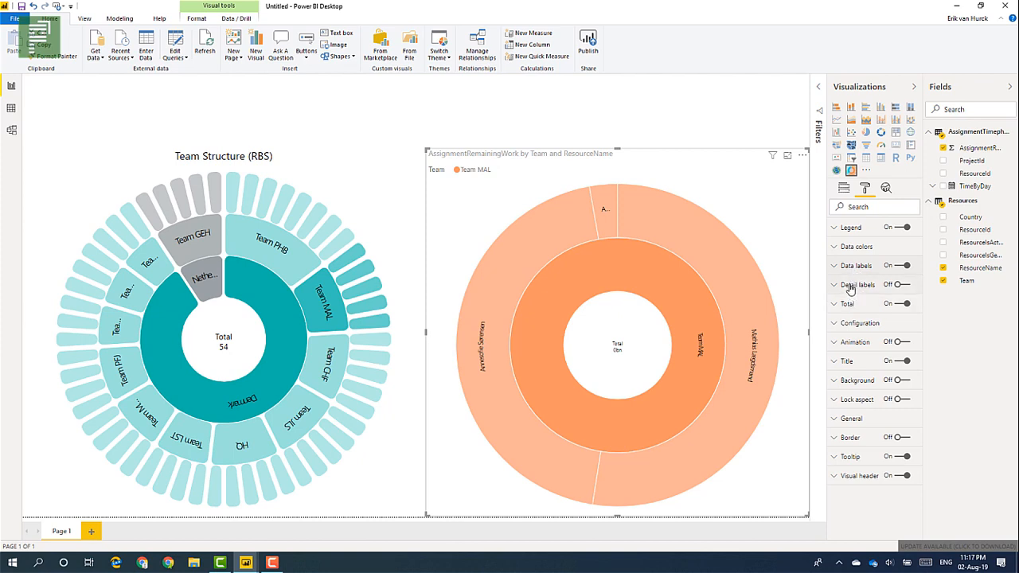
left_click(898, 229)
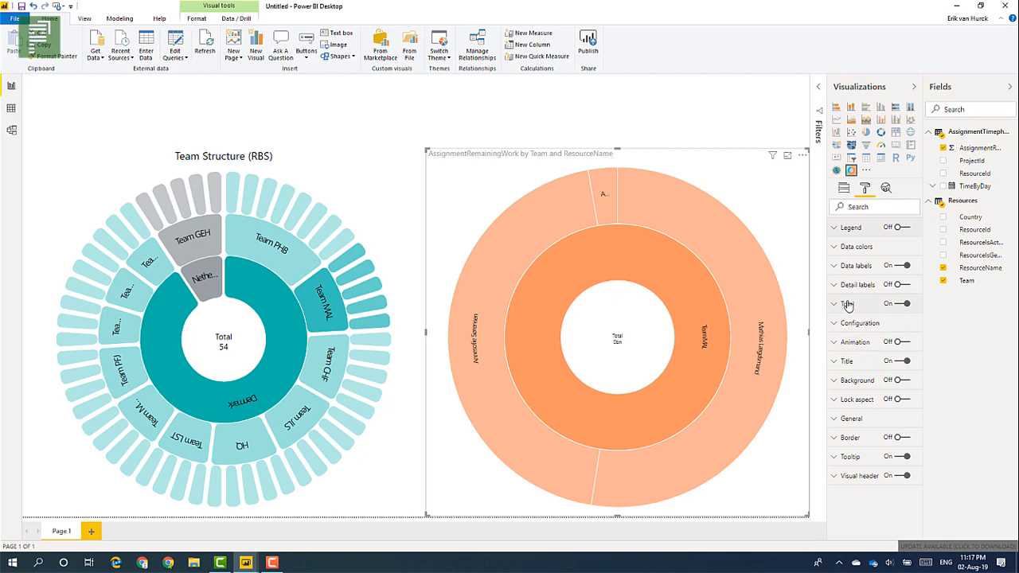
Step: Set the second sunburst's total to display units None and text size 12 pt, and clear the Team MAL cross-filter
left_click(847, 305)
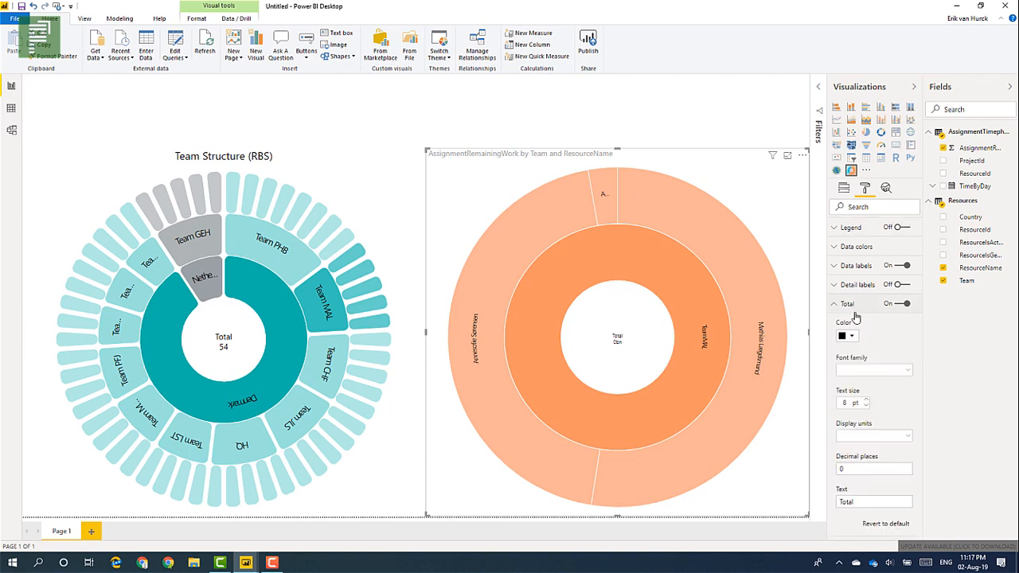
left_click(867, 437)
left_click(868, 461)
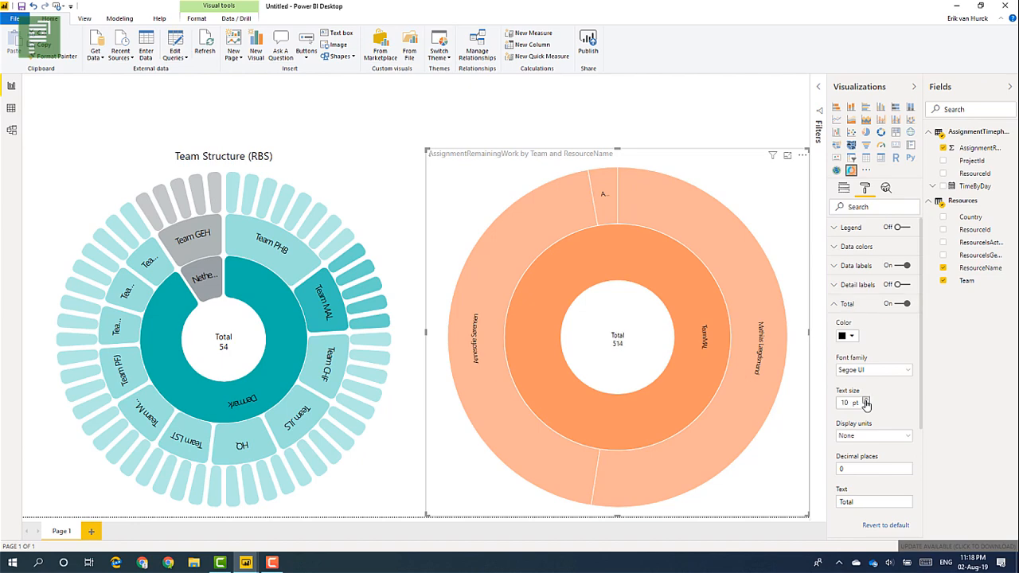
left_click(249, 271)
left_click(233, 330)
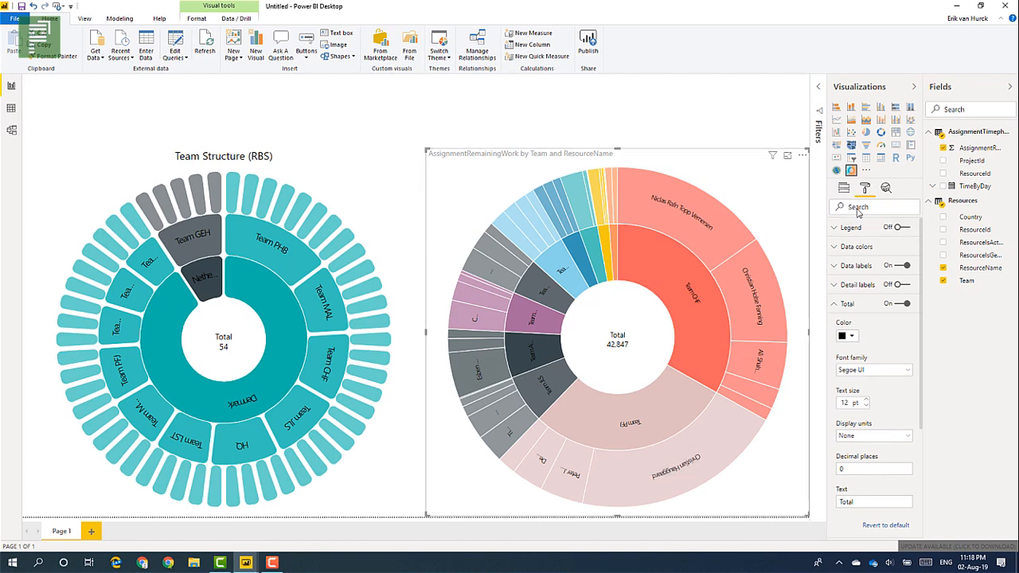
Step: Set the remaining-work sunburst's title text to "REmaining work by Team", keeping the title turned on
left_click(844, 189)
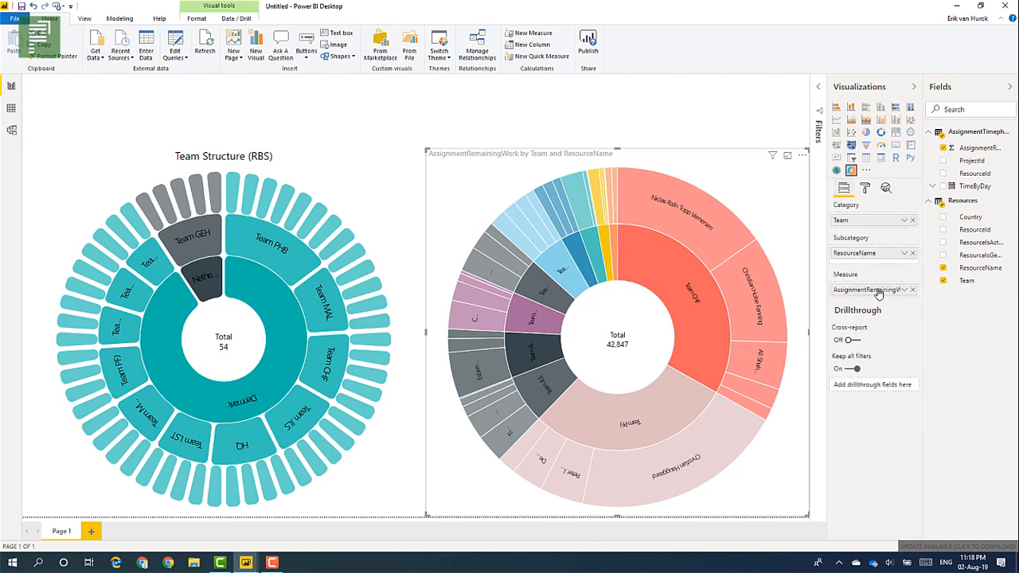
left_click(866, 191)
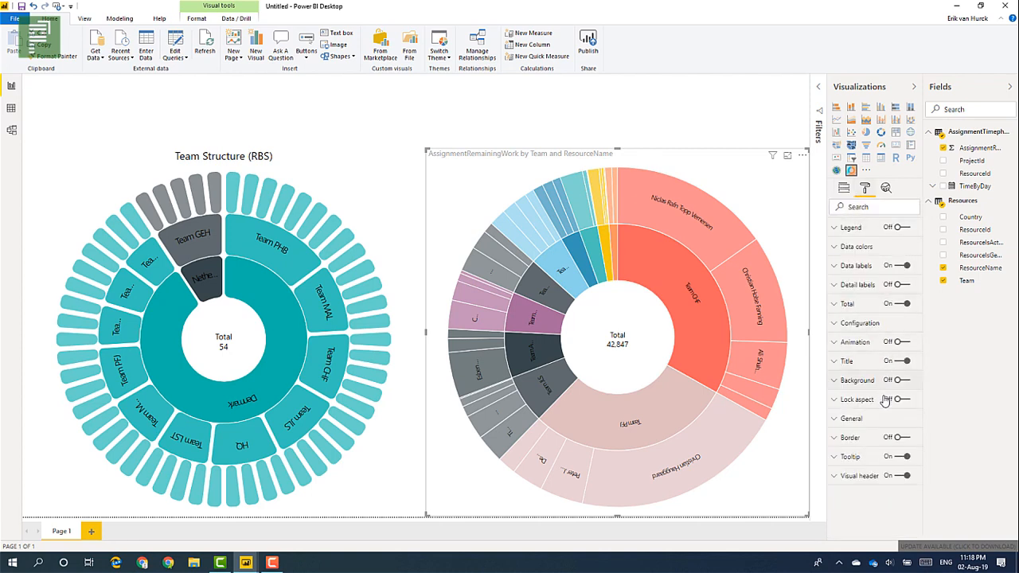
left_click(893, 362)
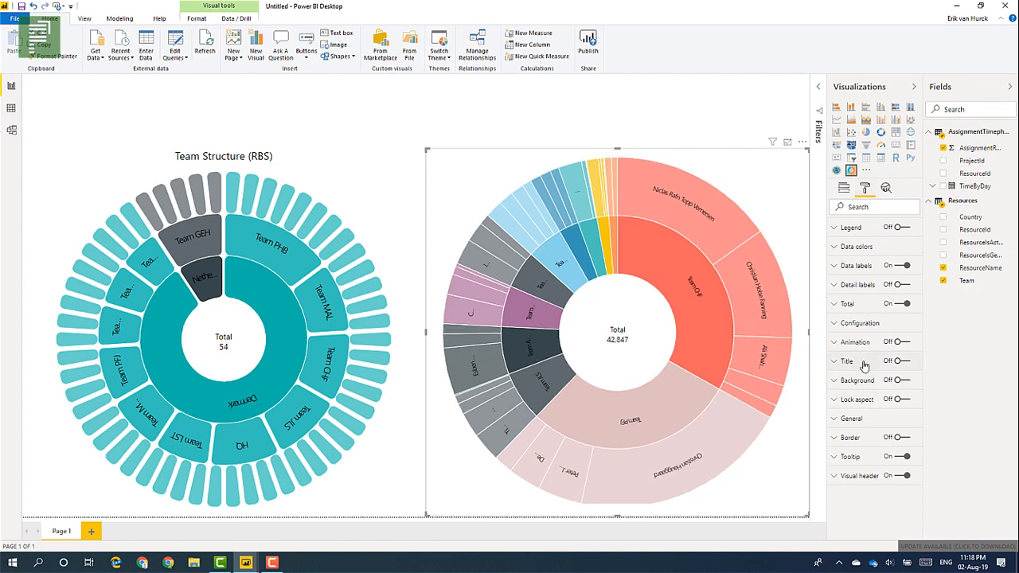
left_click(893, 362)
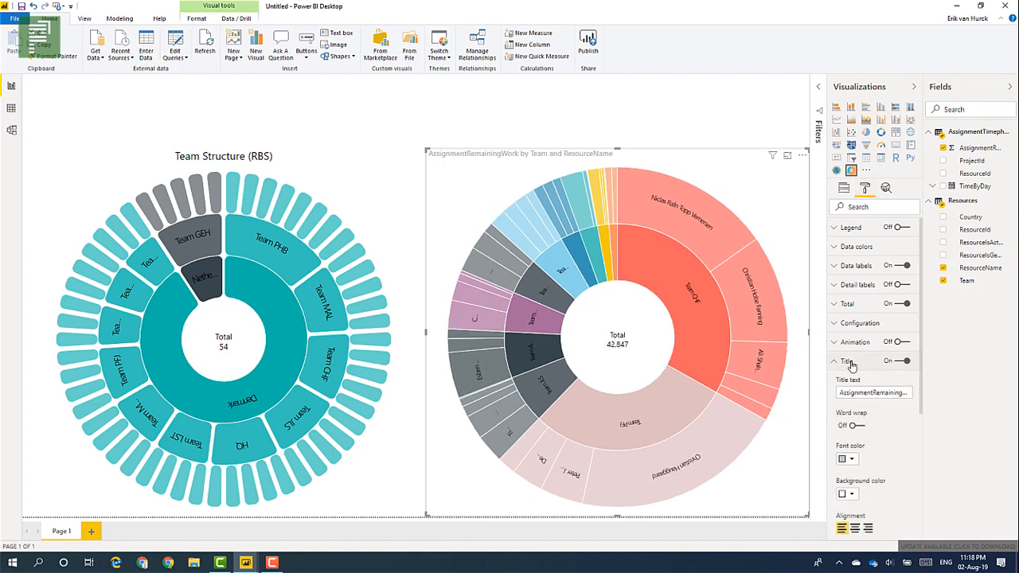
left_click(861, 392)
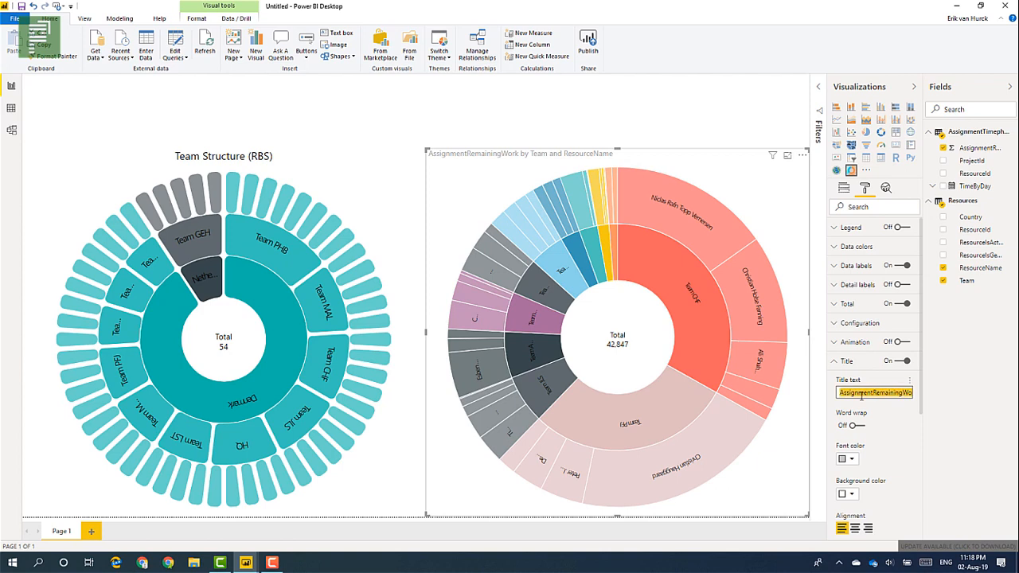
type("REmain")
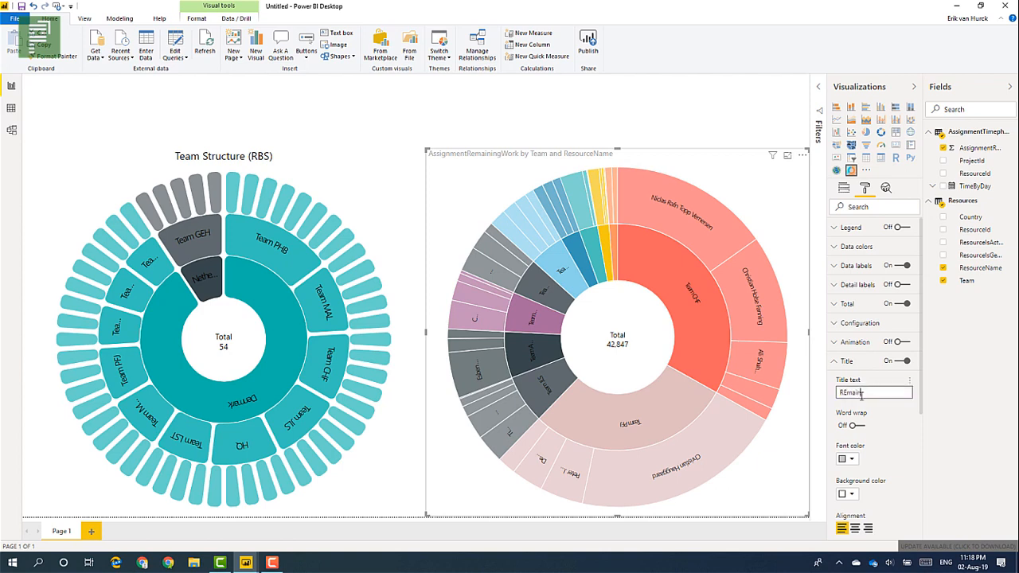
type("ing work by Team")
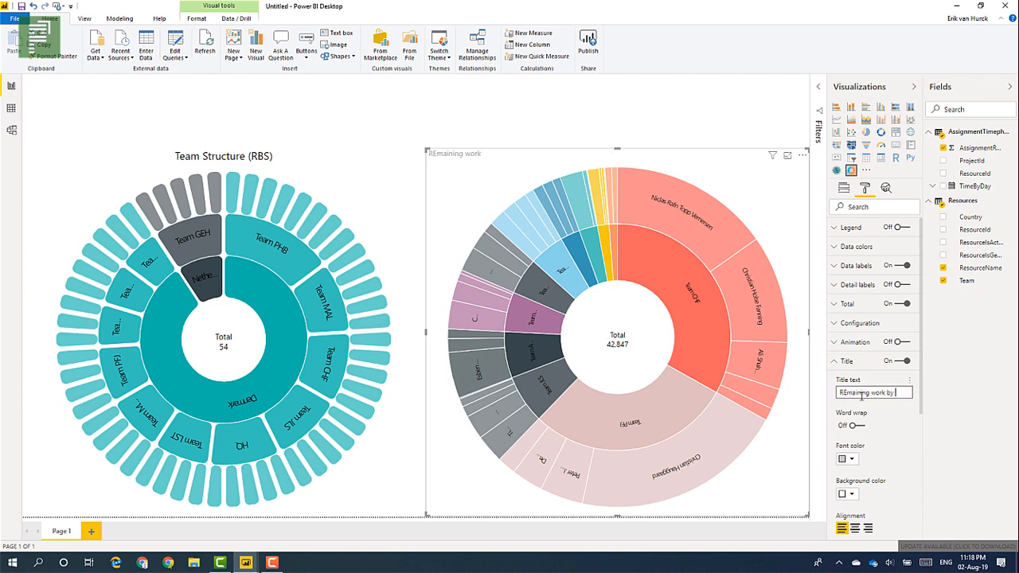
Step: Format the remaining-work sunburst's title with black font color, centered alignment and a 13 pt text size
left_click(846, 465)
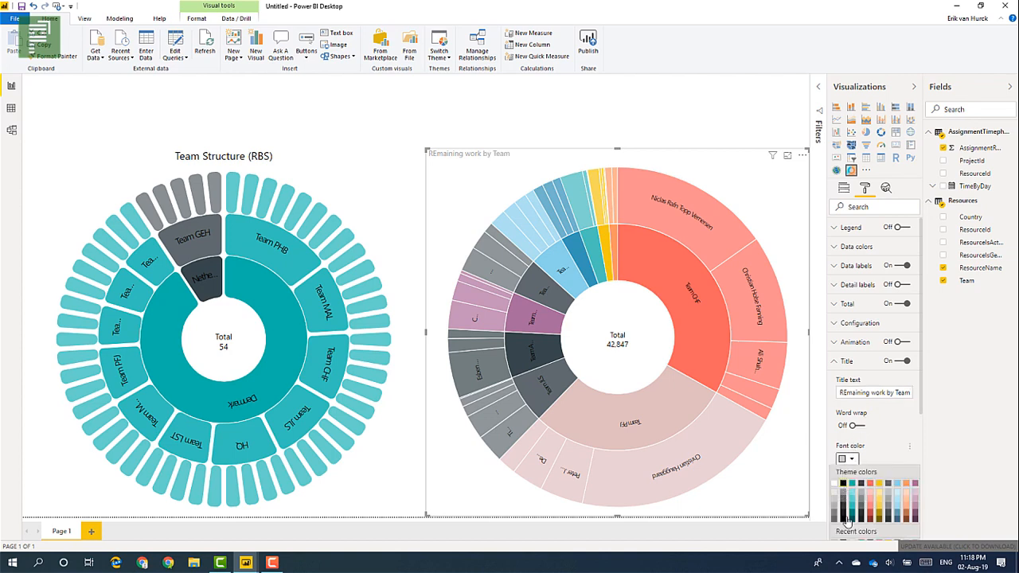
left_click(843, 483)
left_click(856, 528)
scroll(861, 478, "down", 3)
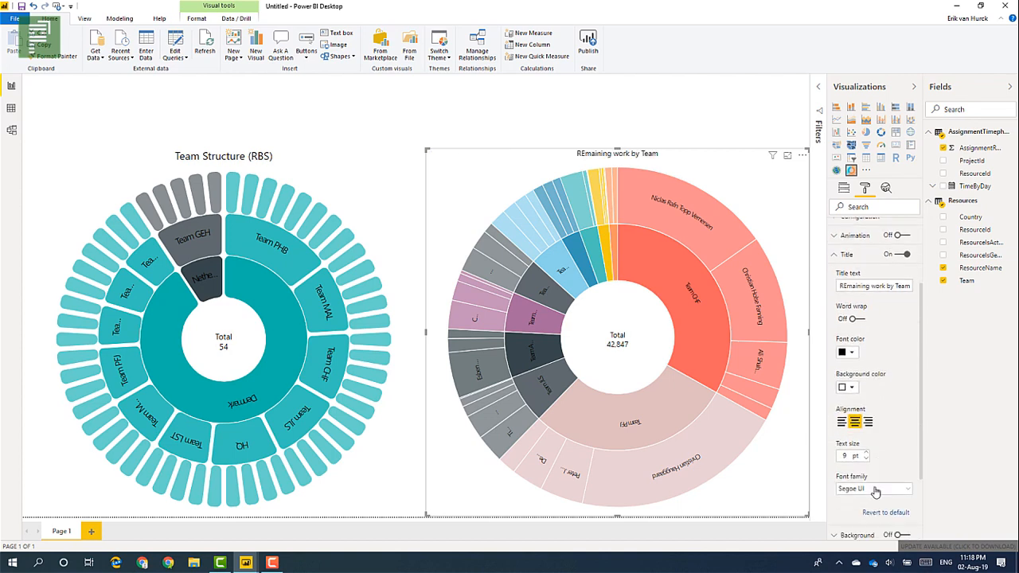
left_click(867, 450)
left_click(867, 449)
left_click(867, 450)
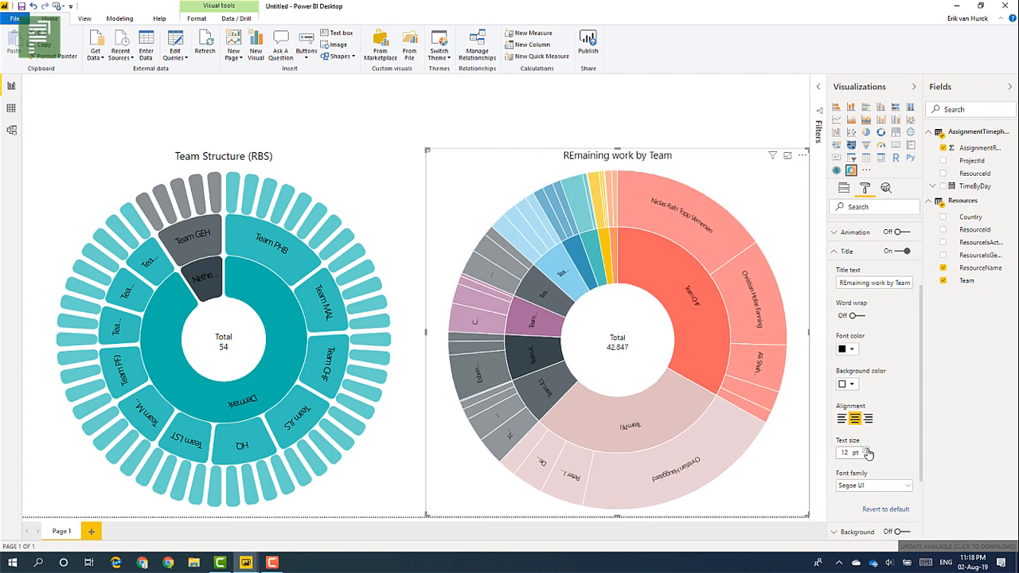
left_click(867, 450)
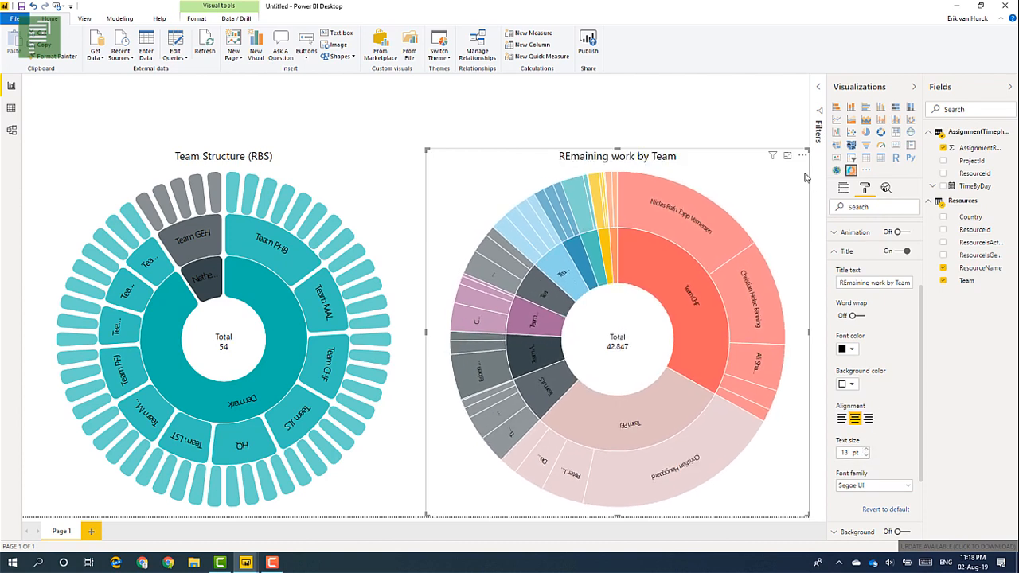
Step: Correct the capitalization of the remaining-work sunburst's title to "Remaining work by Team" and collapse the title options
left_click(849, 283)
key("BackSpace")
type("e")
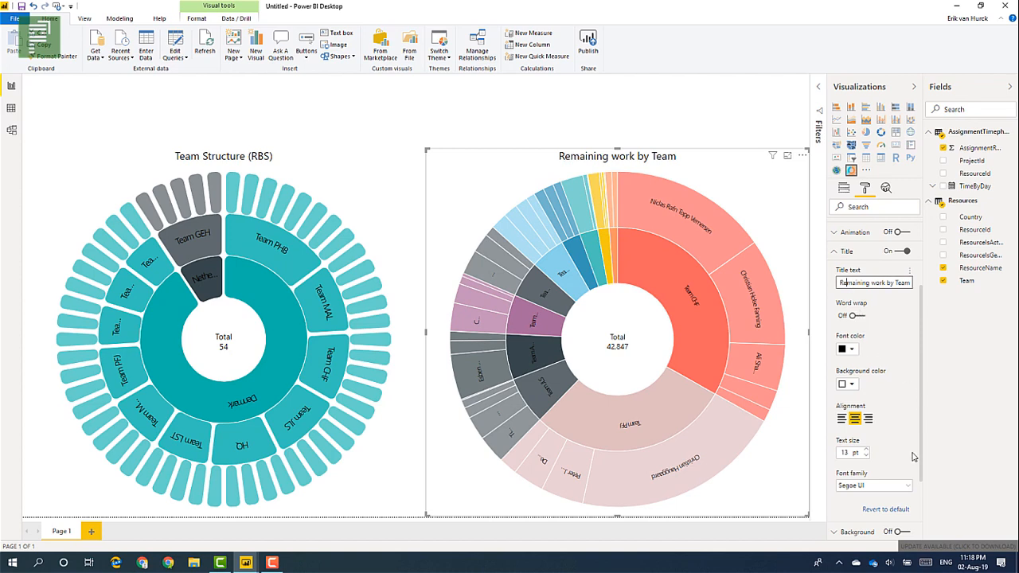
left_click(847, 251)
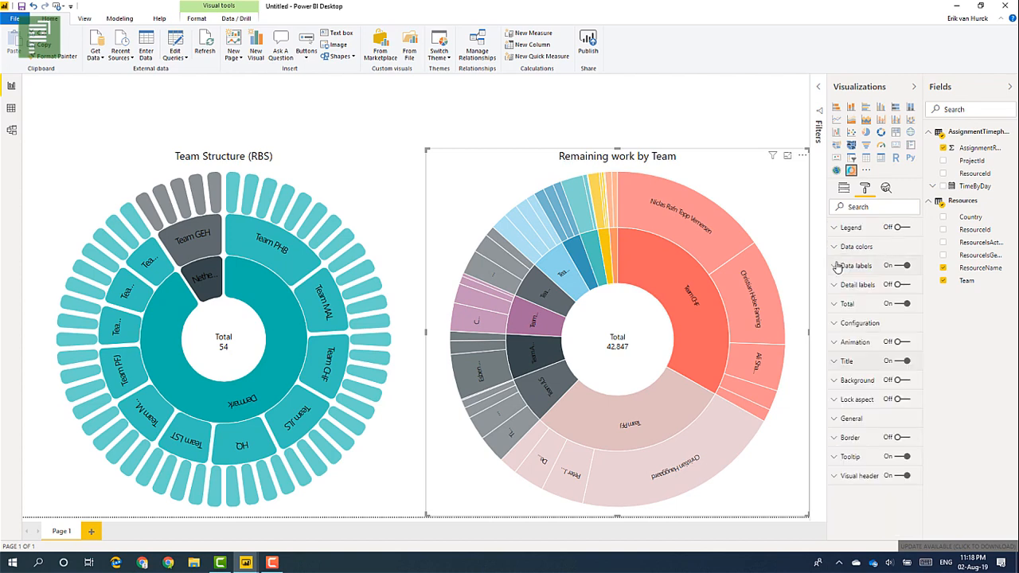
Step: Test the cross-filtering in both directions by selecting Team PHB in each sunburst, clearing the selection each time
left_click(596, 254)
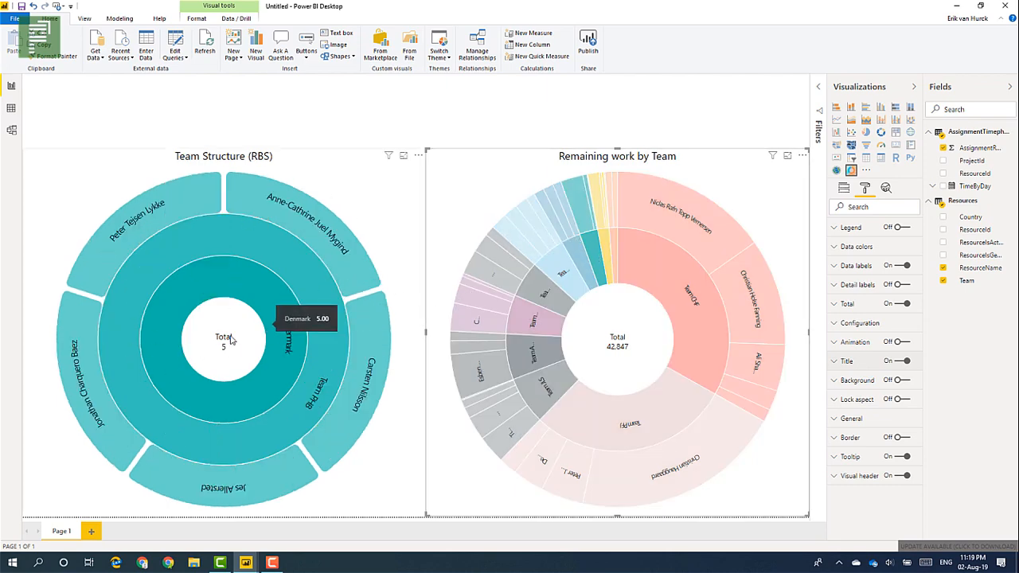
left_click(434, 286)
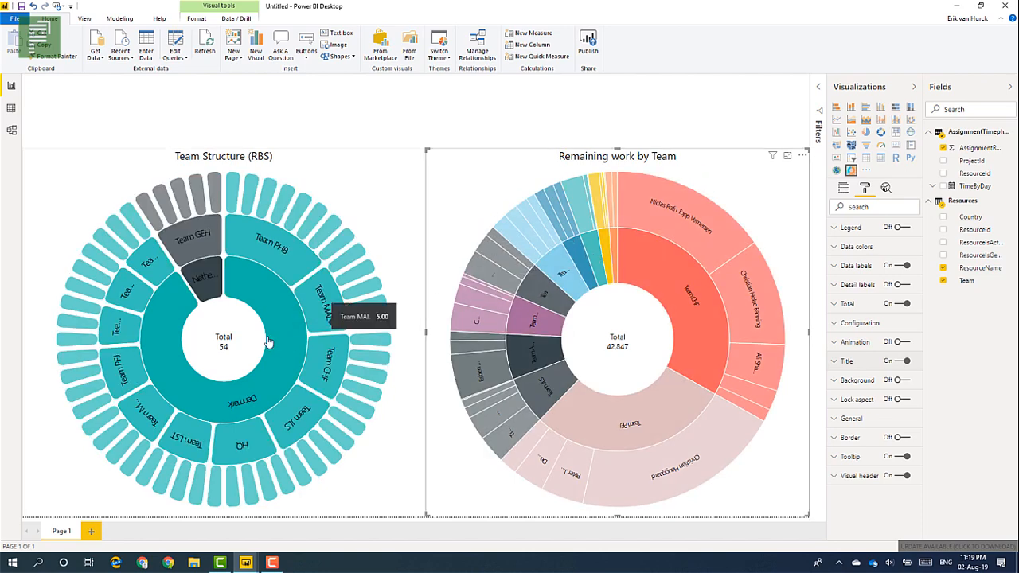
left_click(274, 261)
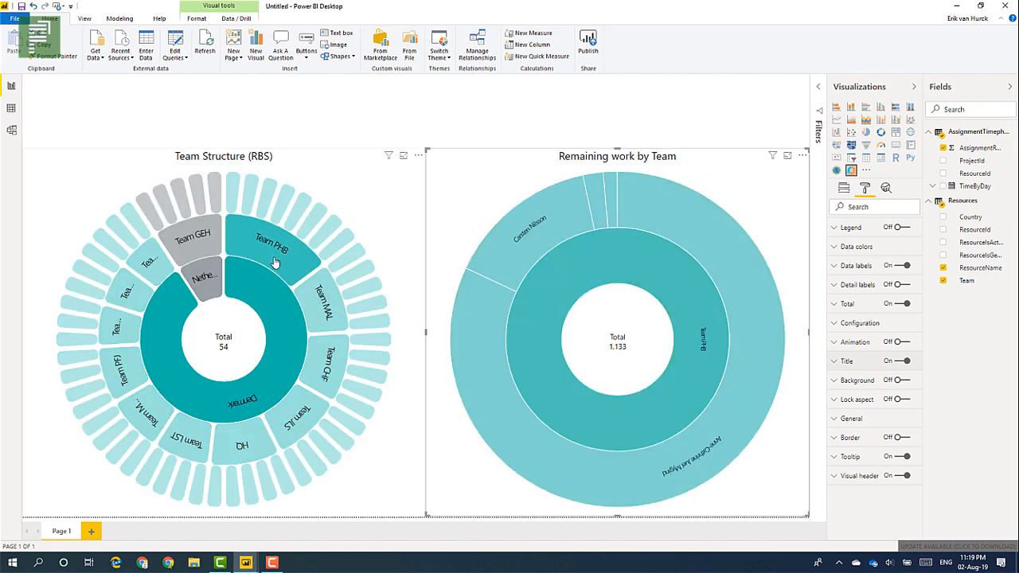
left_click(228, 347)
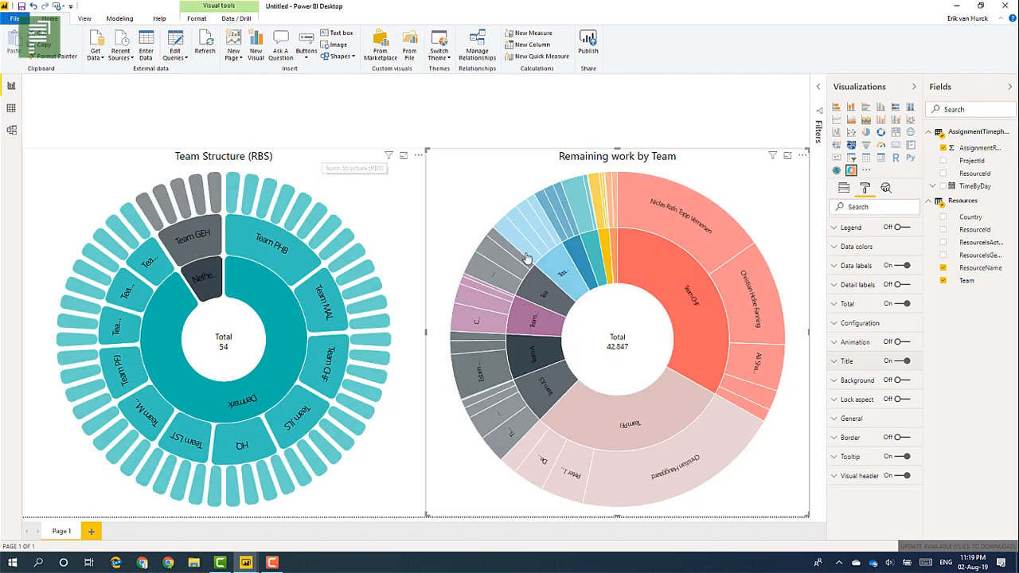
Step: Examine the remaining work for Denmark and for Team PHB by selecting them in the Team Structure sunburst, clearing each selection
left_click(266, 273)
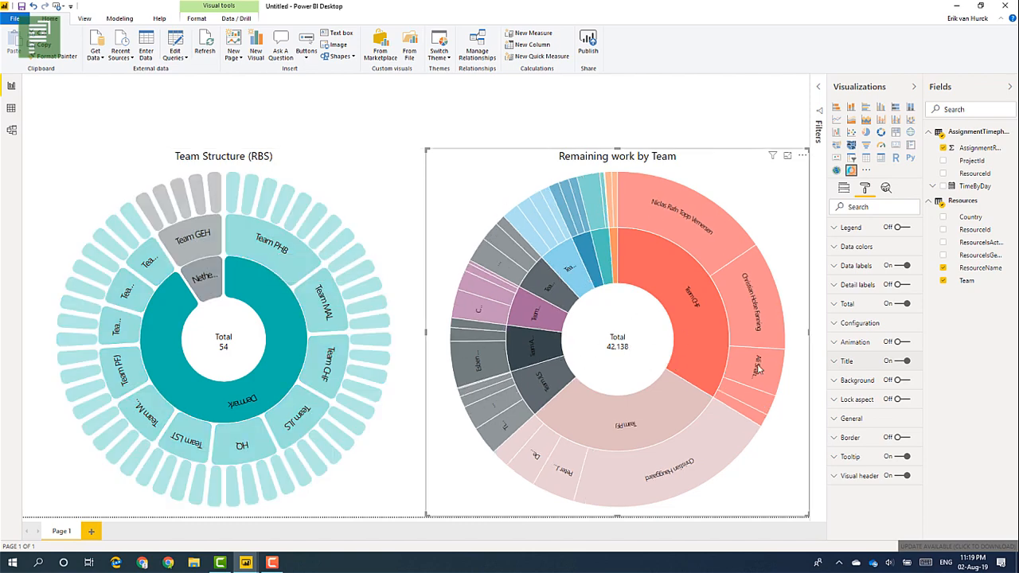
left_click(788, 320)
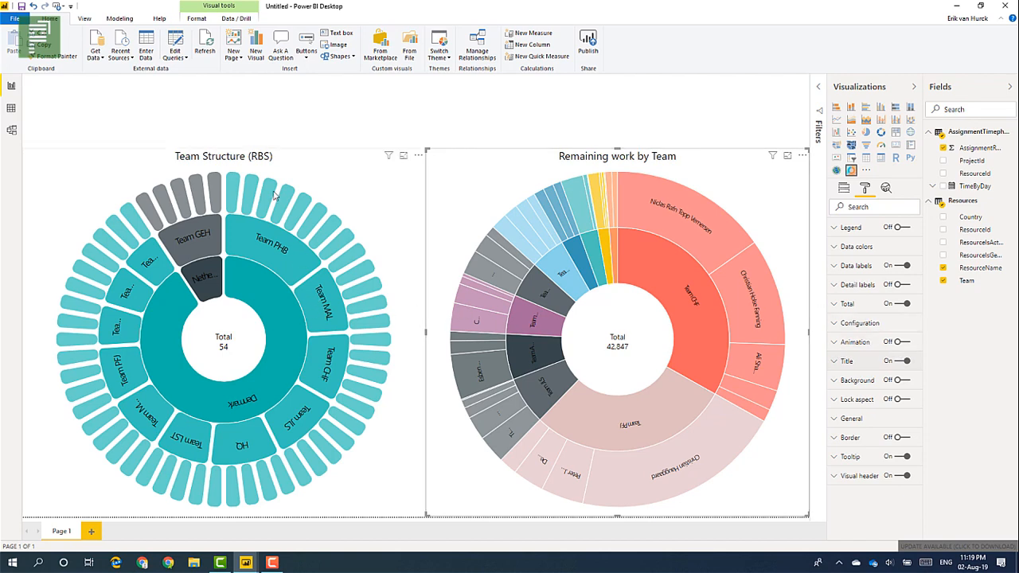
left_click(270, 246)
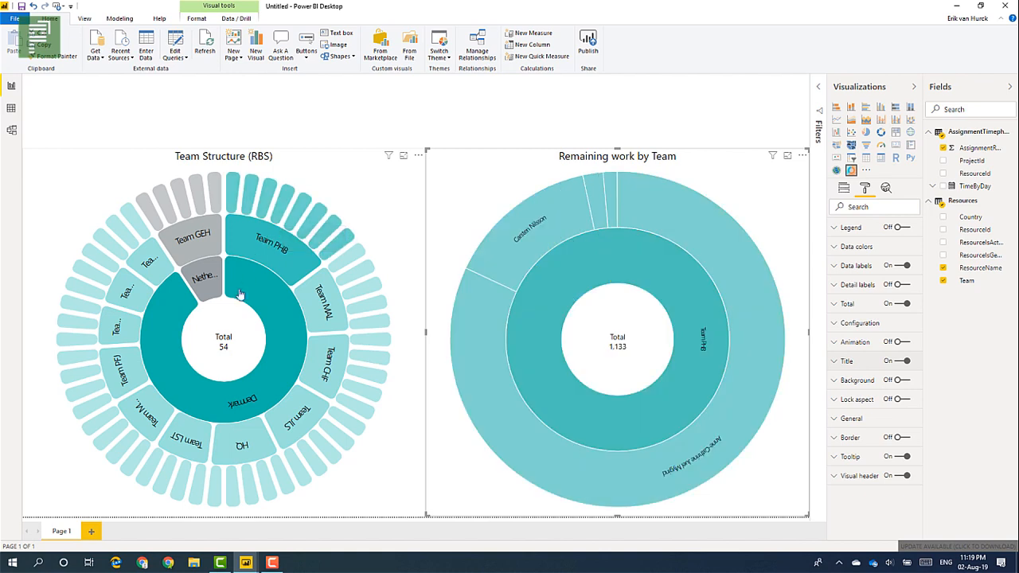
mouse_move(297, 260)
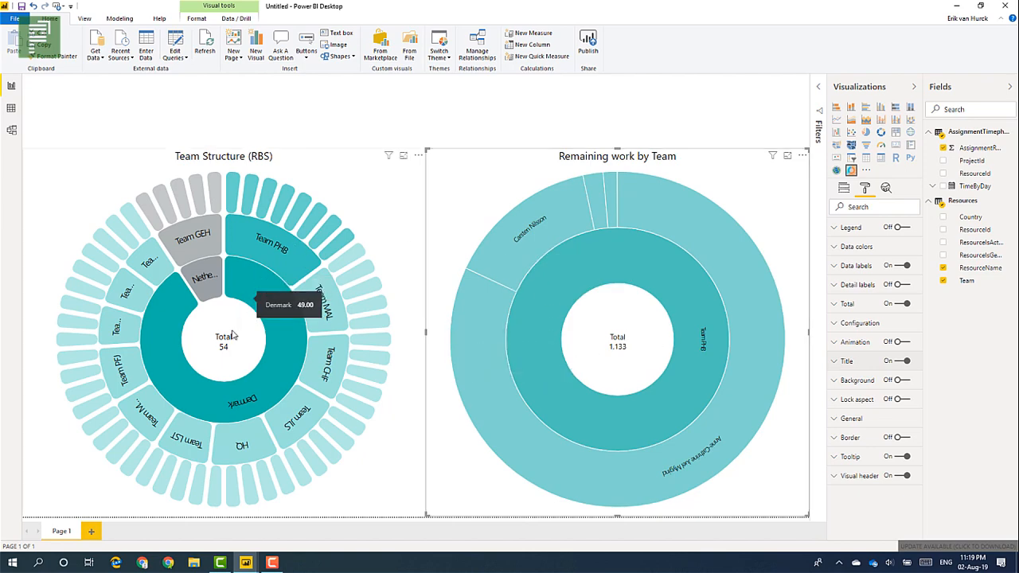
left_click(261, 287)
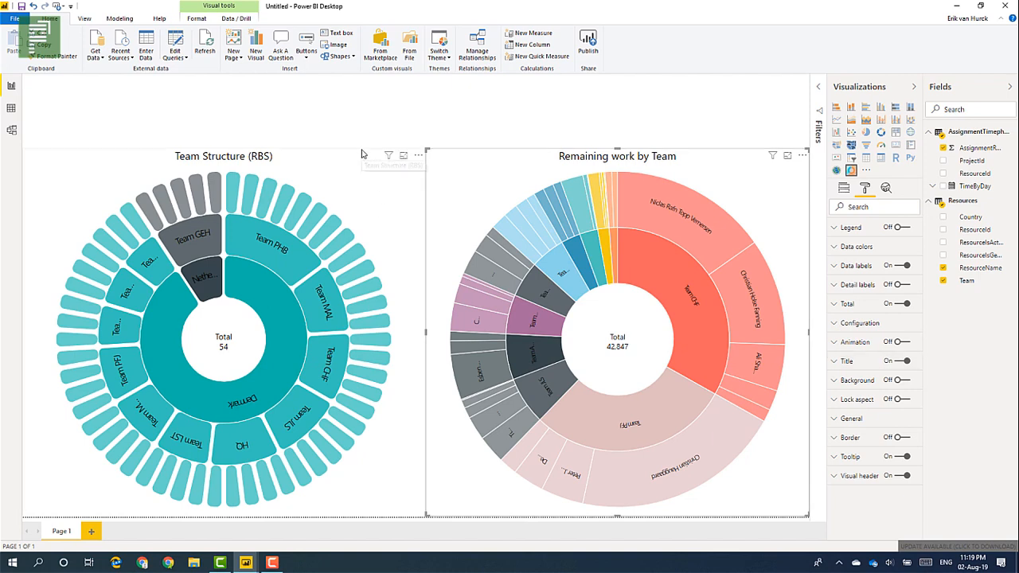
Step: Explore the Team Structure sunburst's animated zoom on Team PHB, Denmark and a smaller Danish team, returning to the full chart
left_click(306, 162)
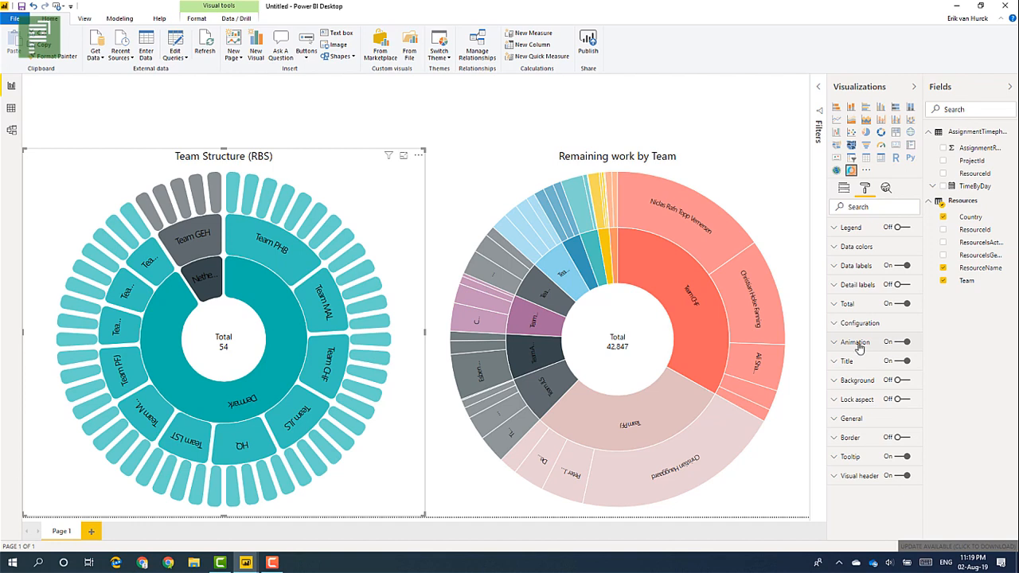
left_click(289, 269)
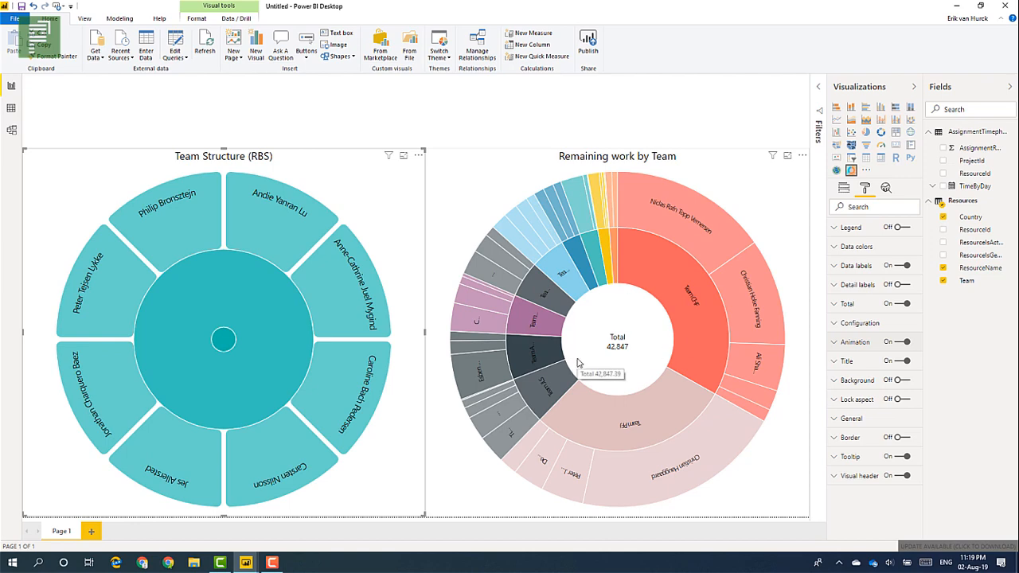
left_click(225, 342)
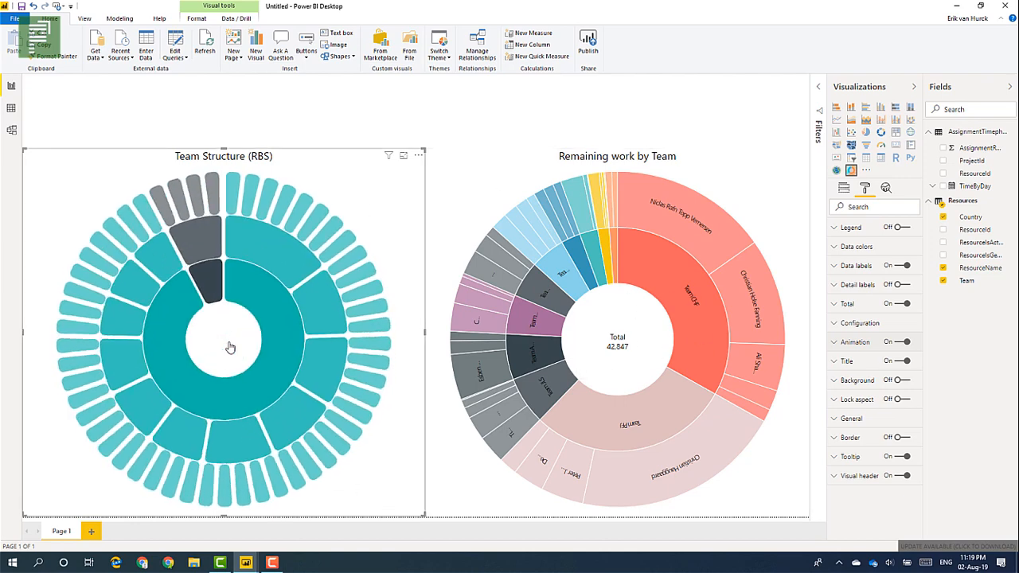
left_click(169, 315)
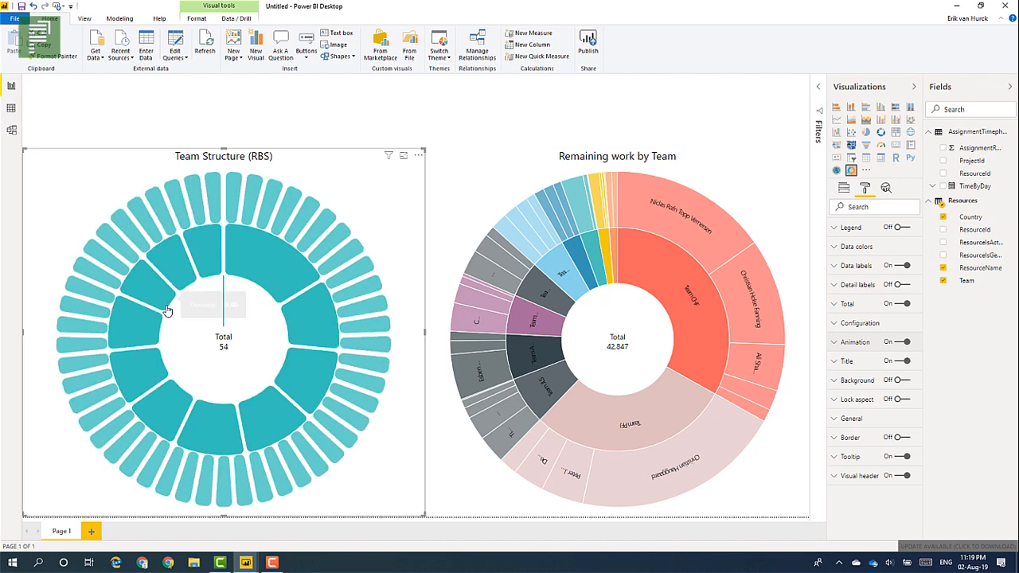
left_click(168, 273)
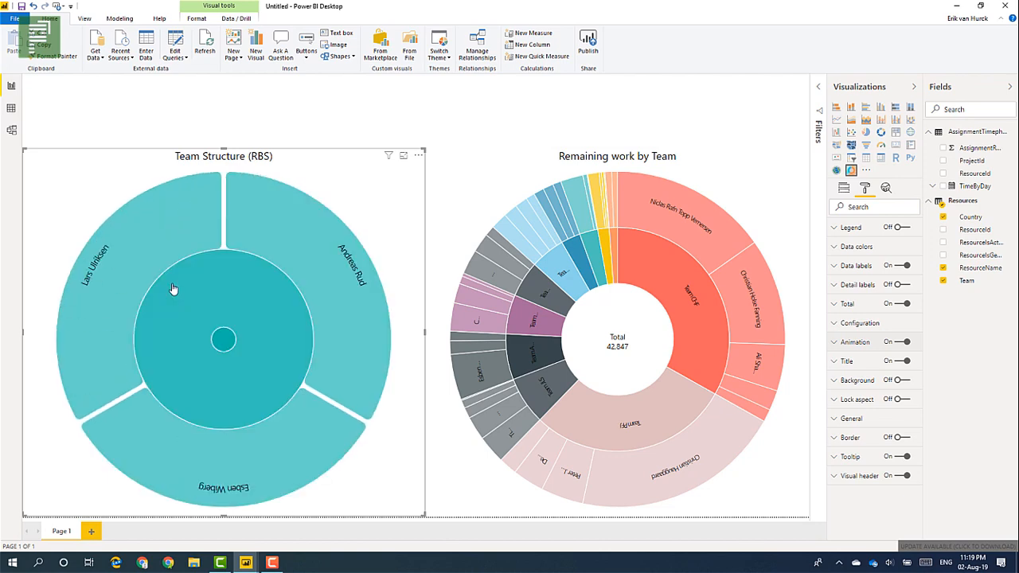
left_click(225, 344)
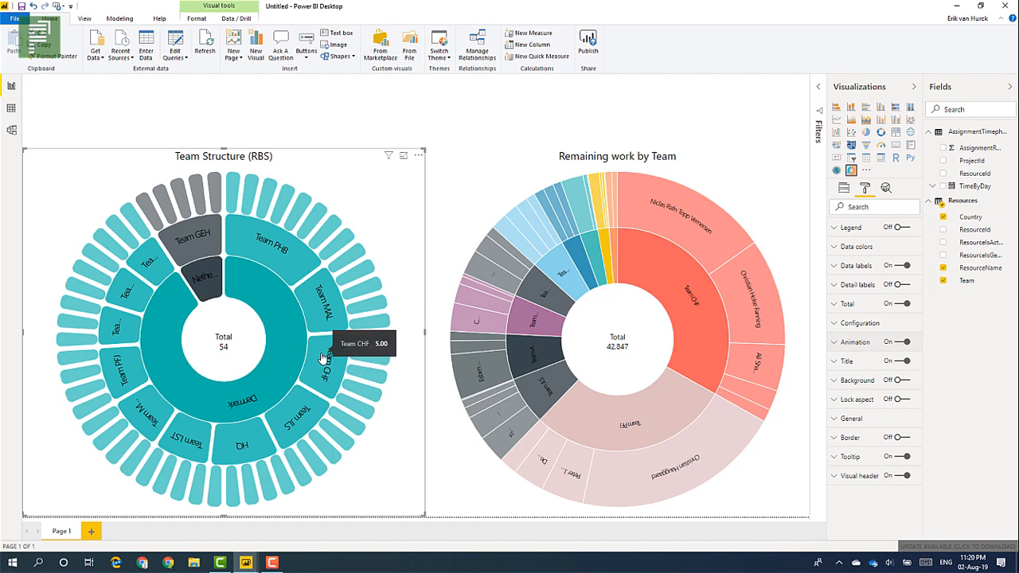
left_click(289, 252)
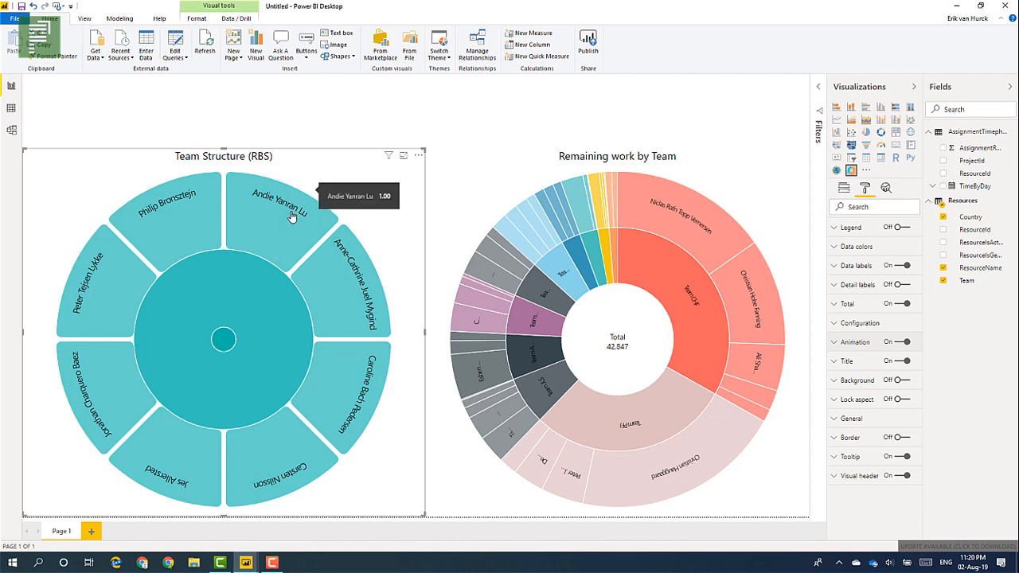
left_click(224, 341)
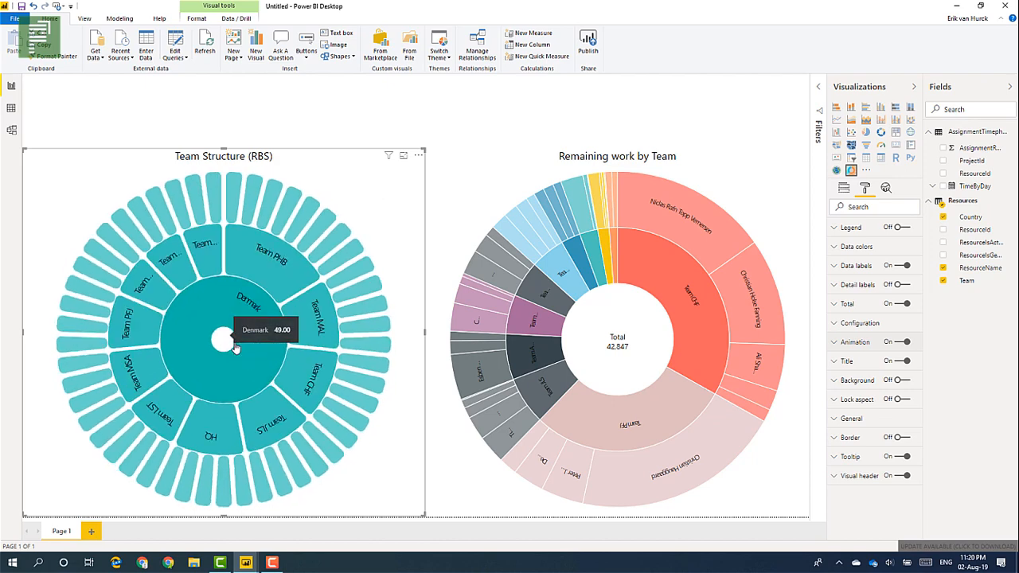
left_click(236, 347)
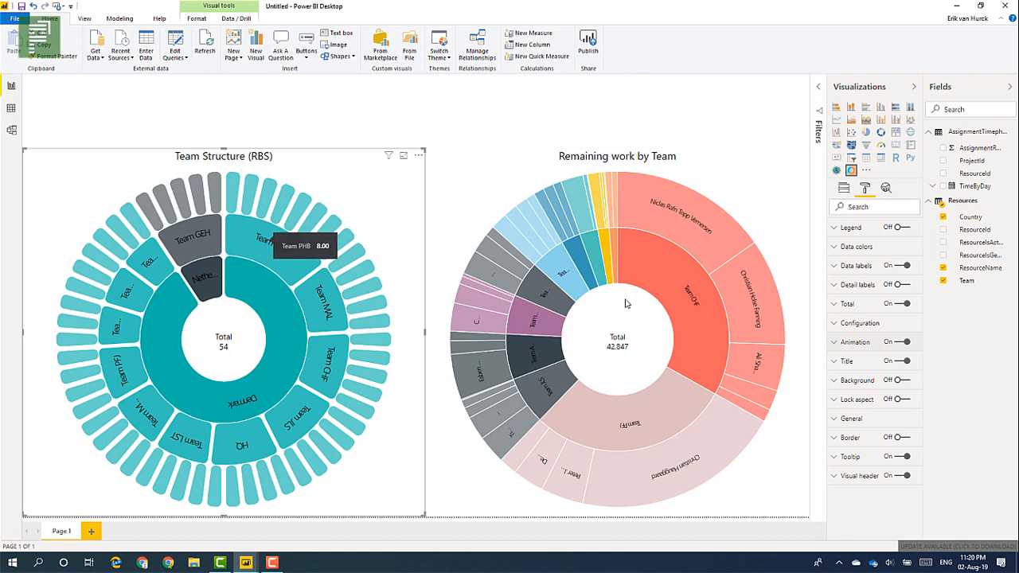
Step: Turn off the Team Structure sunburst's animation and cross-filter the remaining work by Team PHB, Team MAL and Team CHF
left_click(902, 342)
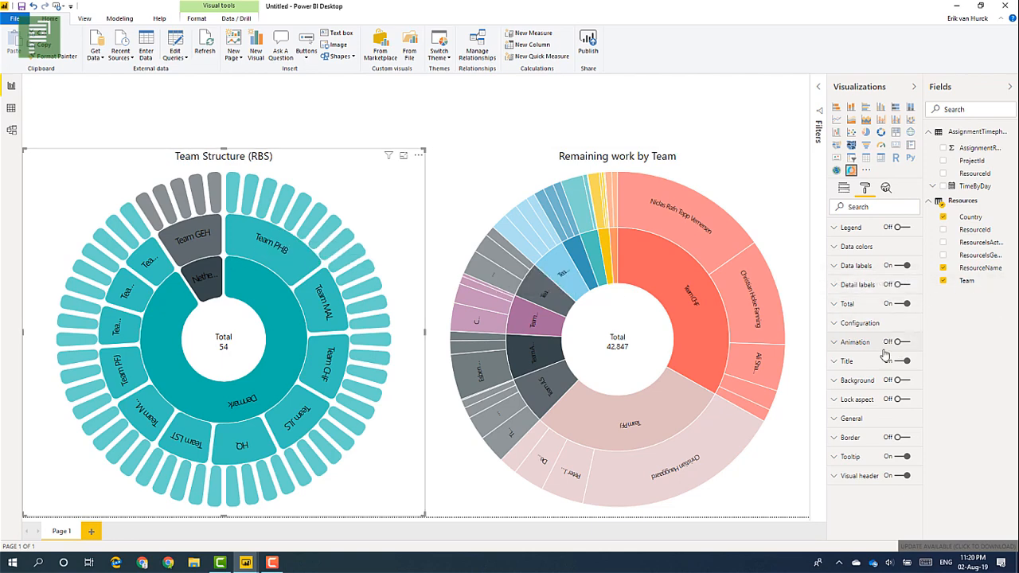
left_click(289, 273)
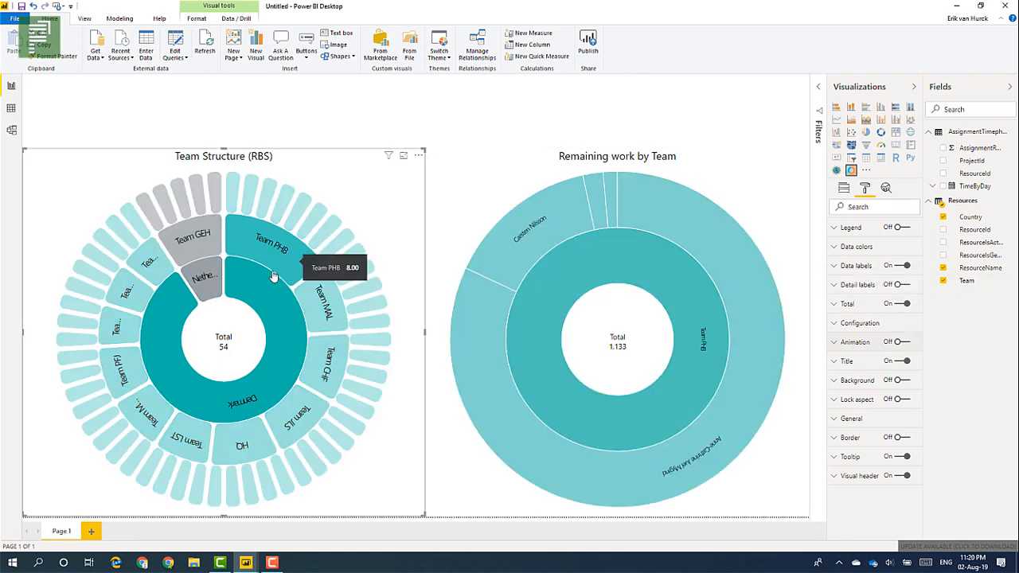
left_click(301, 313)
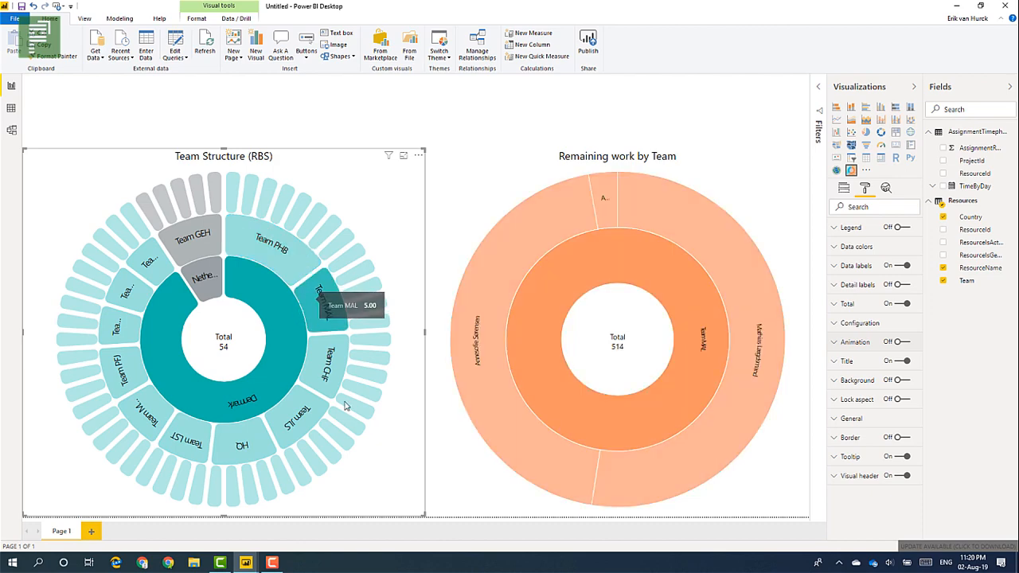
left_click(331, 392)
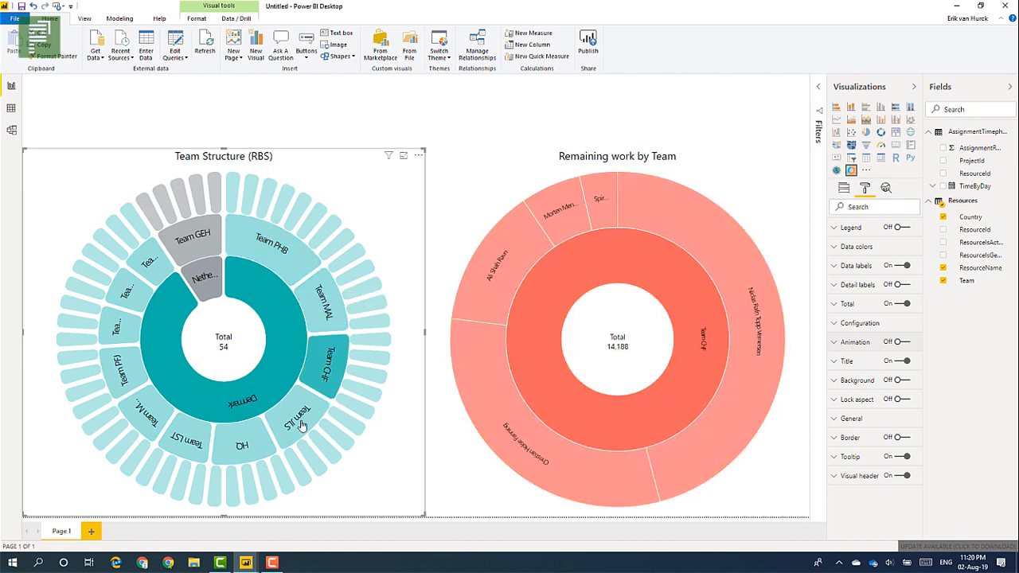
Step: Clear the Team CHF selection and cross-filter the remaining work by the Netherlands, clear it, and filter by Team PK
left_click(281, 310)
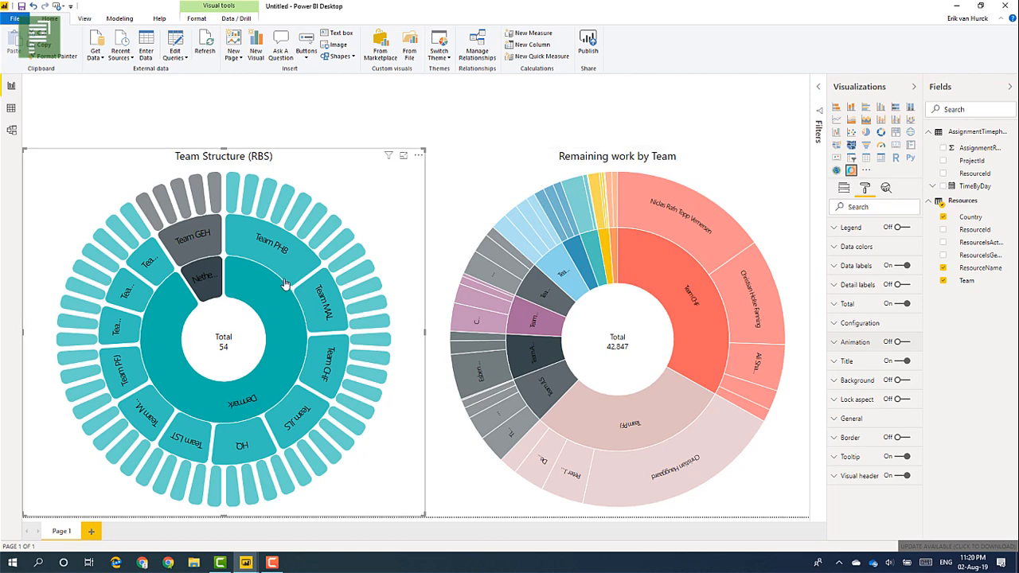
left_click(188, 247)
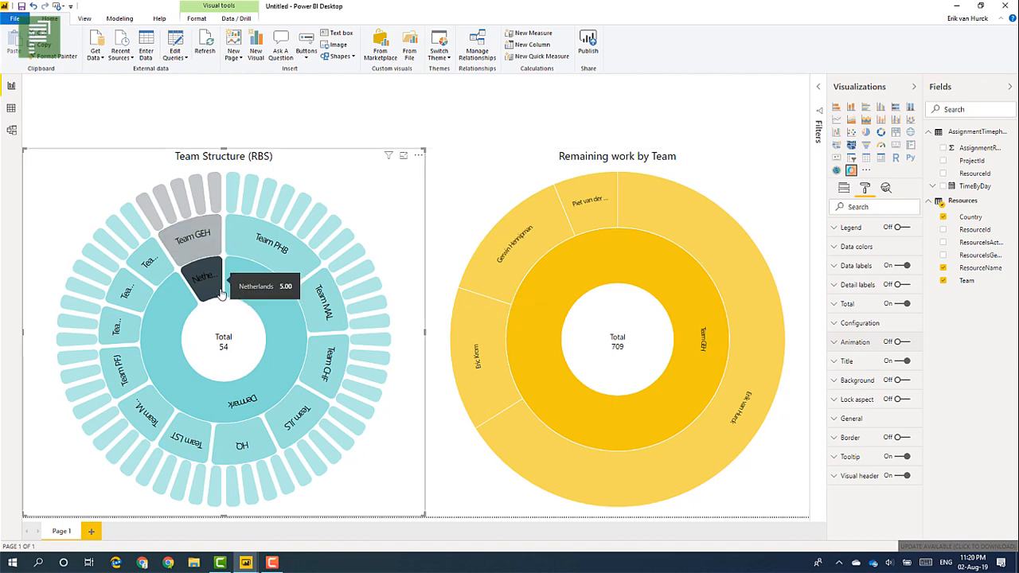
left_click(205, 335)
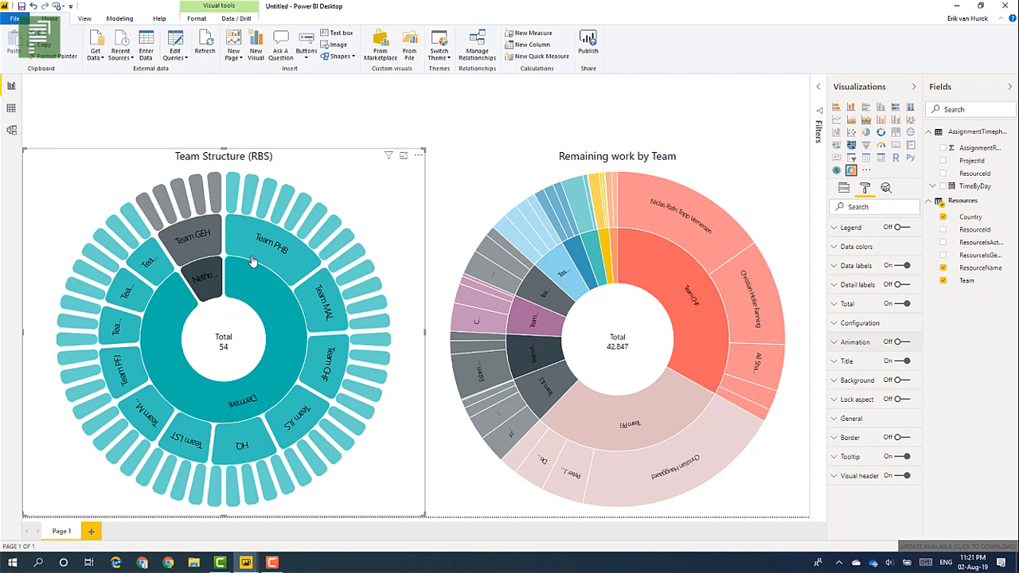
left_click(165, 265)
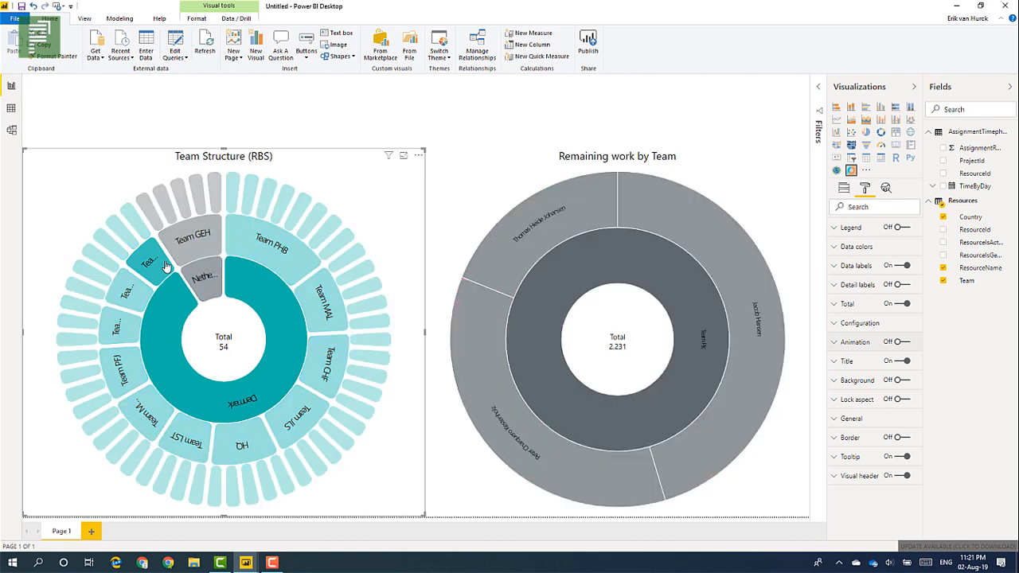
Step: Add a dropdown slicer for the Team field above the Remaining work chart and shrink it to fit the space there
left_click(611, 81)
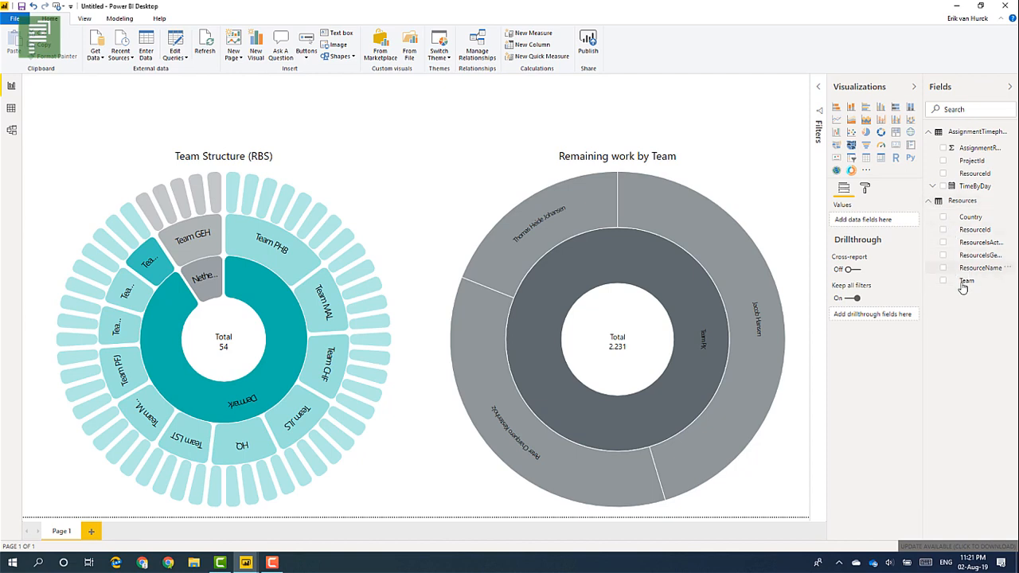
left_click(965, 282)
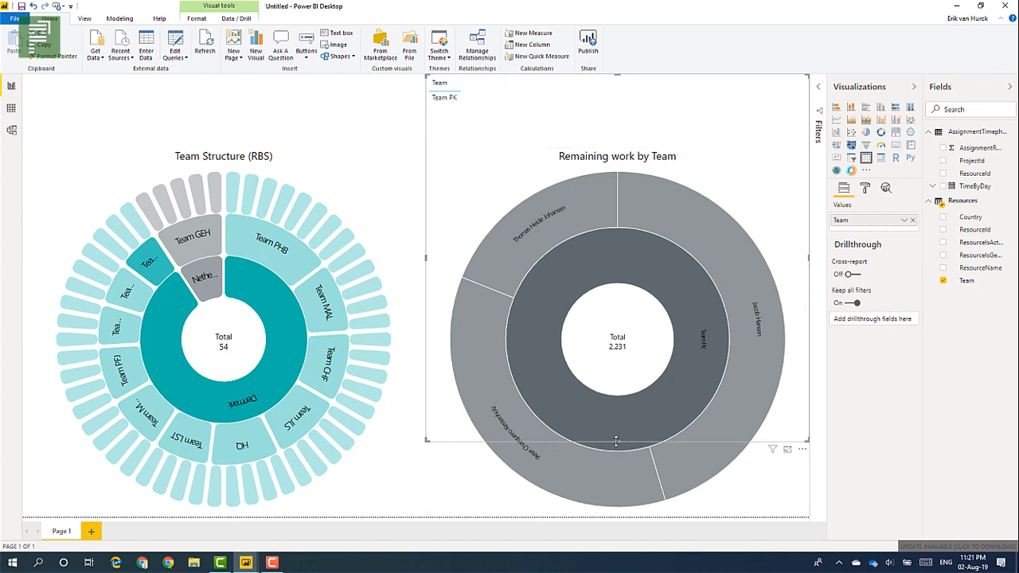
left_click_drag(616, 440, 578, 148)
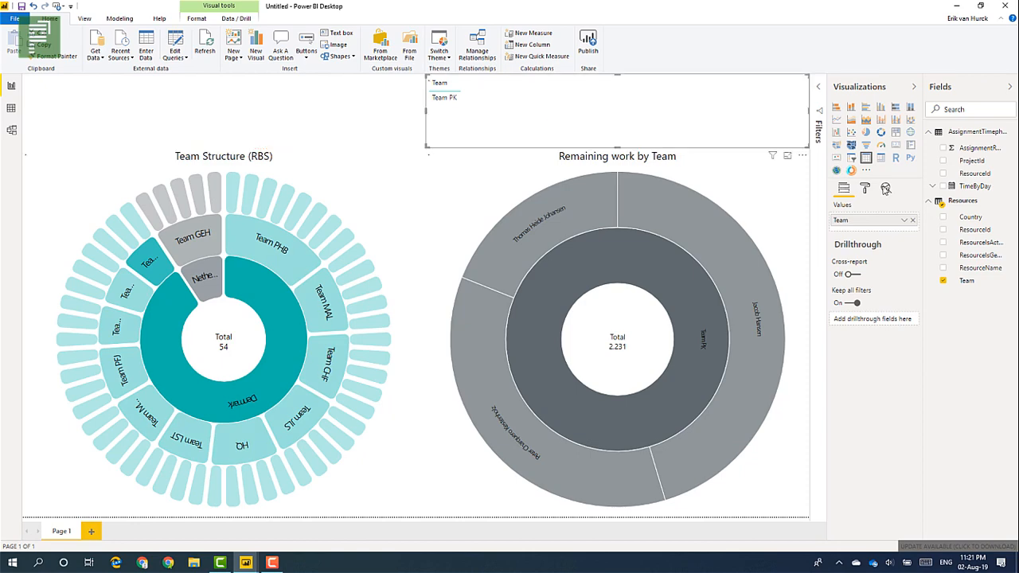
left_click(851, 158)
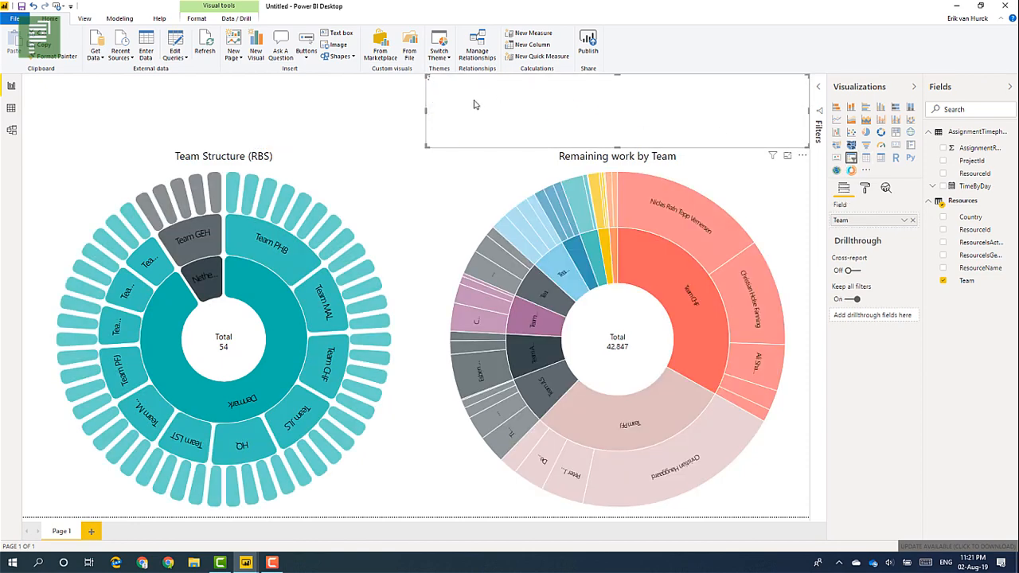
left_click(798, 85)
left_click(766, 114)
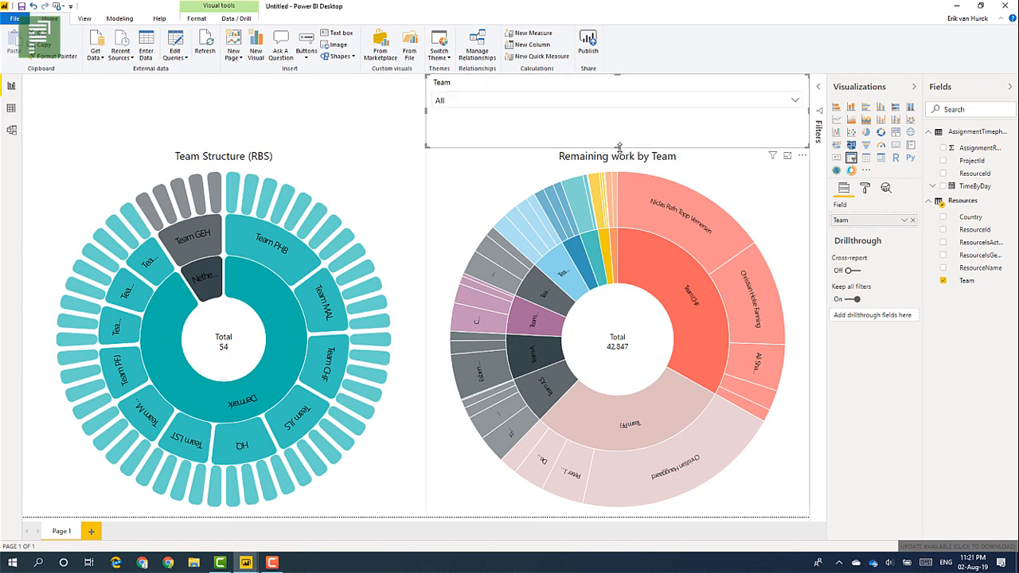
left_click_drag(619, 149, 620, 128)
left_click(327, 116)
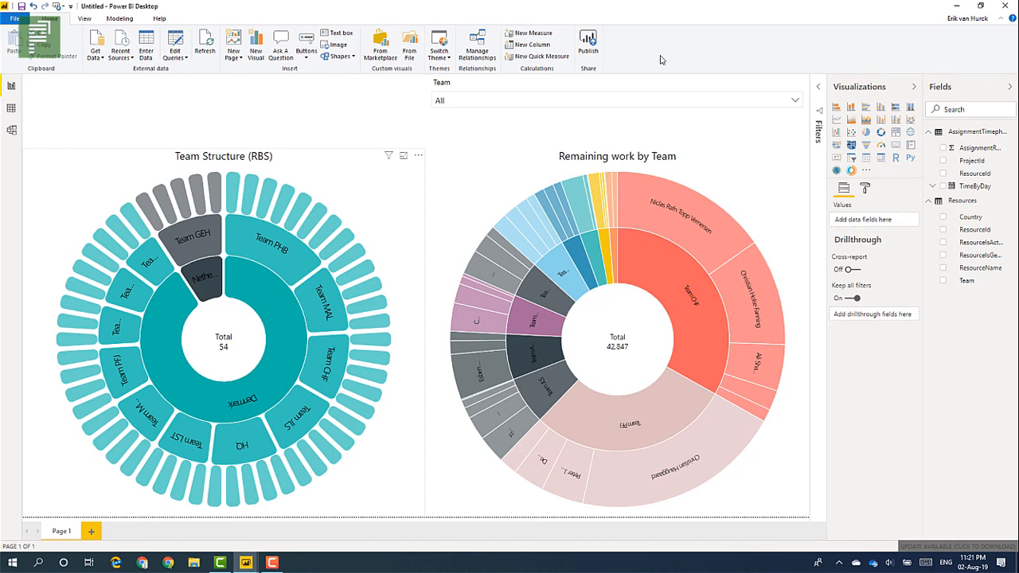
Step: Test the Team slicer with Team GEH, Team MAL and Team PCO, restoring it to all teams
left_click(473, 101)
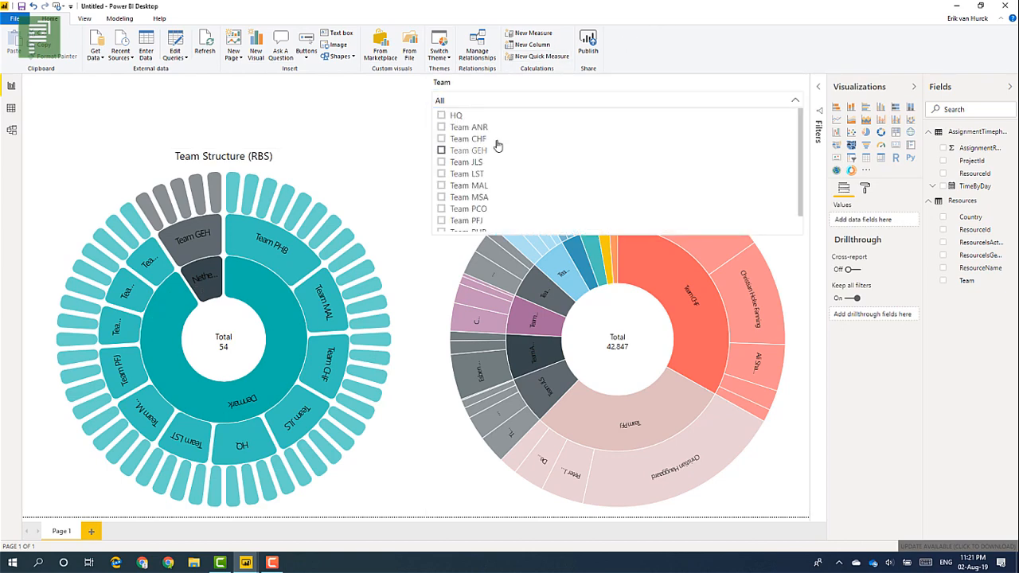
left_click(497, 148)
left_click(447, 186)
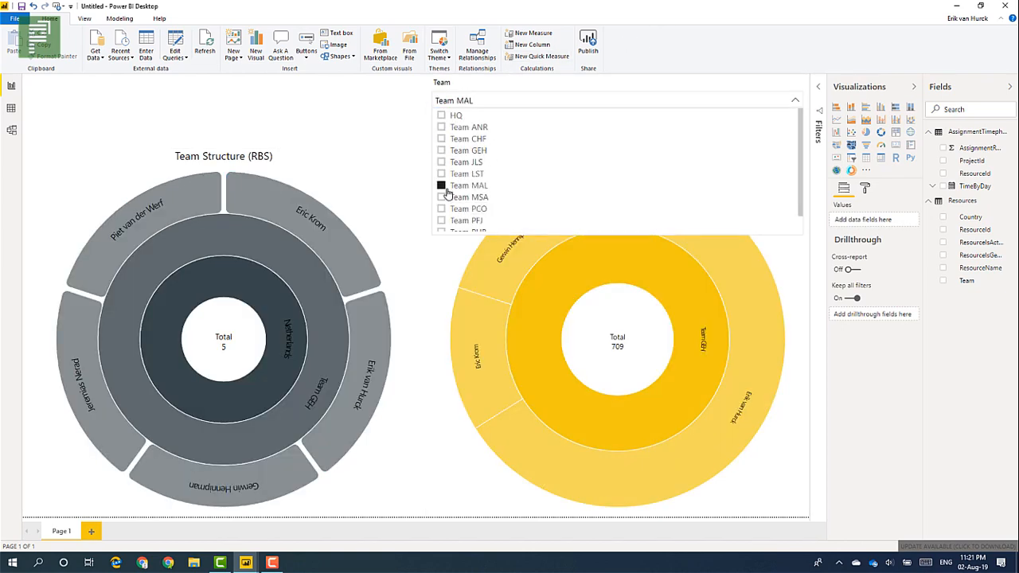
left_click(443, 208)
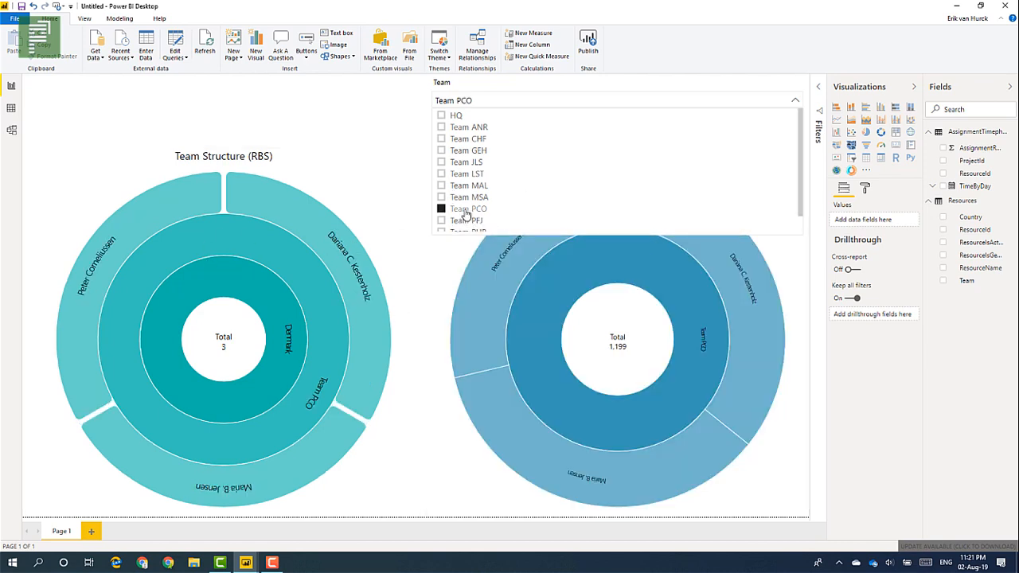
left_click(466, 212)
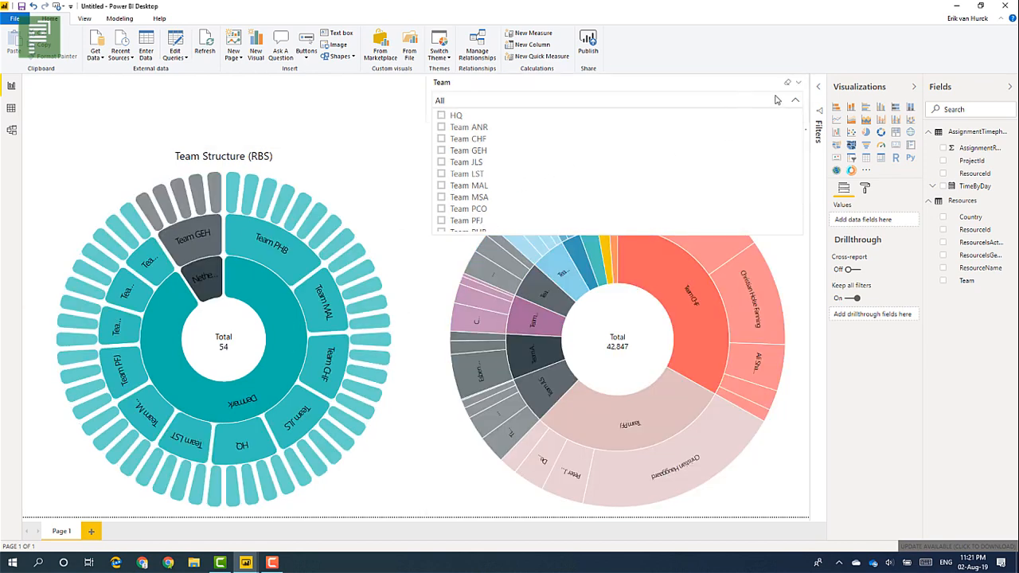
left_click(794, 101)
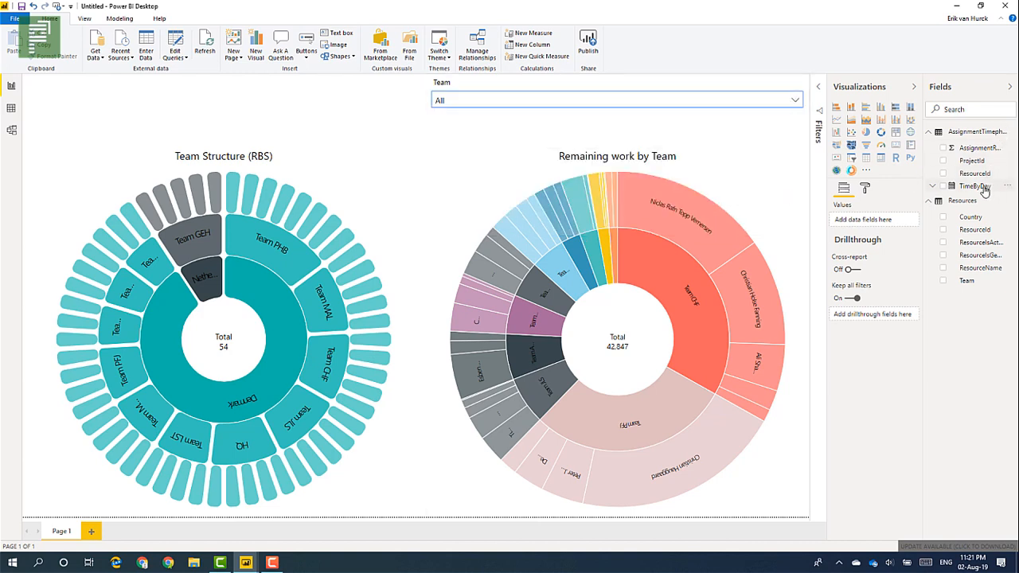
Step: Add a TimeByDay slicer above the Team Structure chart and make it a relative date slicer
left_click_drag(984, 188, 293, 129)
mouse_move(224, 165)
left_mouse_down()
mouse_move(239, 150)
mouse_move(230, 137)
mouse_move(231, 148)
left_mouse_up()
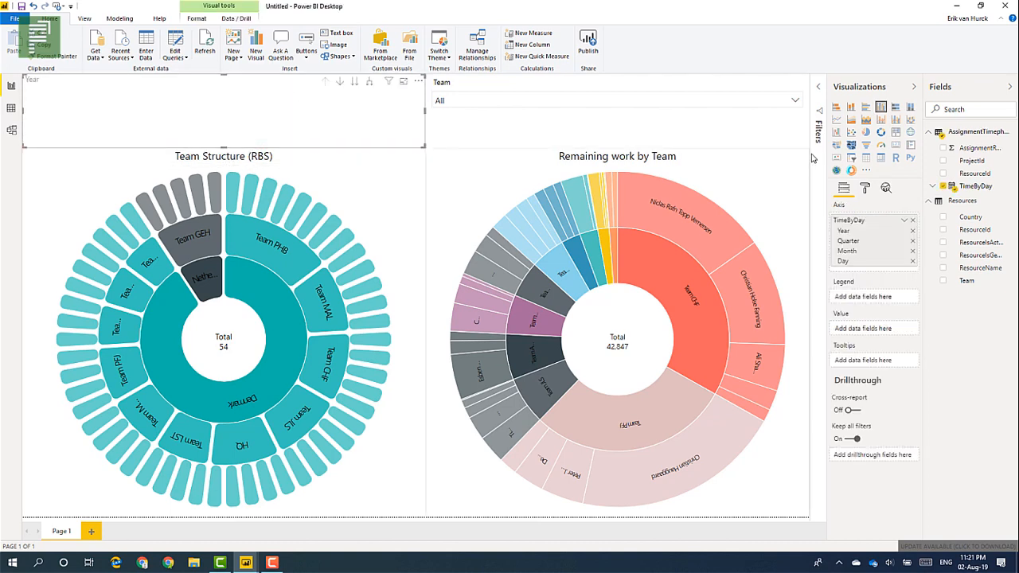
left_click(852, 158)
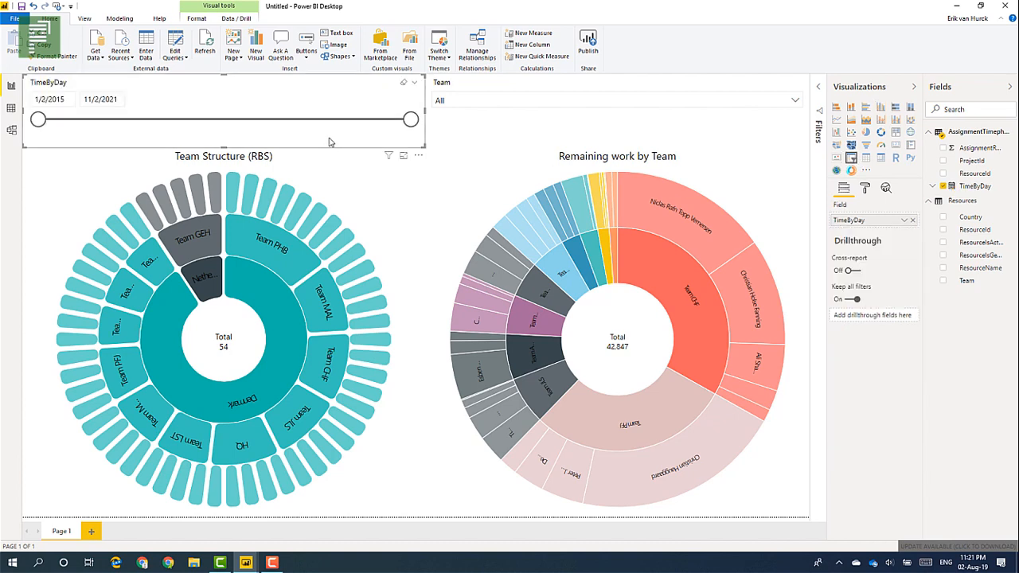
left_click(414, 83)
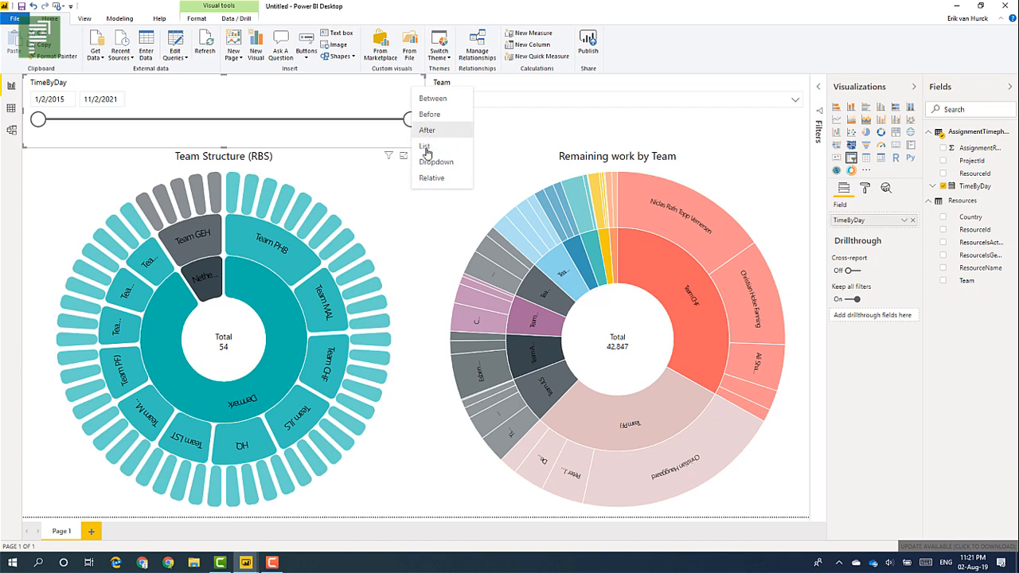
left_click(427, 178)
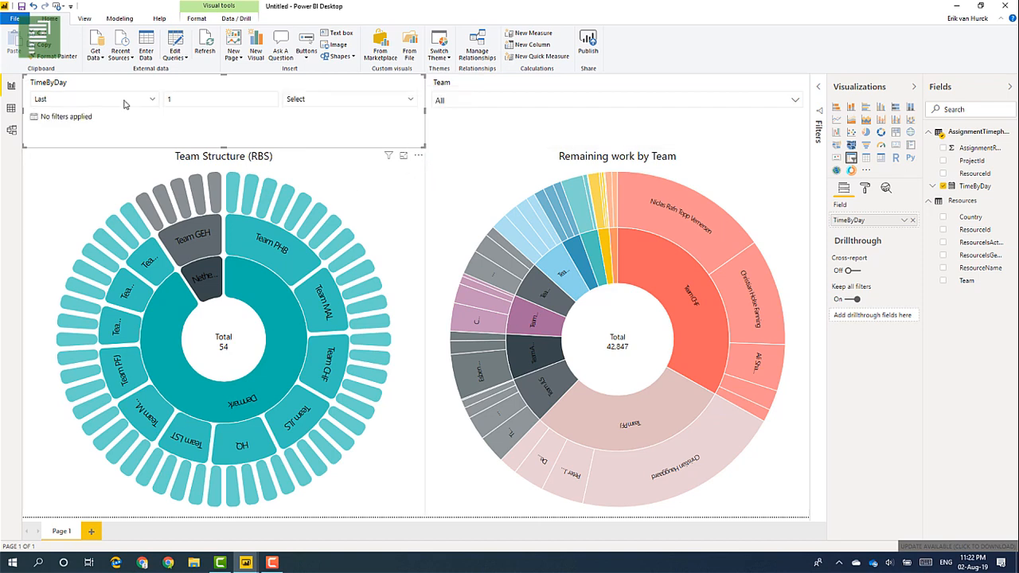
Step: Set the TimeByDay slicer to the next 1 months and examine the filtered sunbursts
left_click(277, 99)
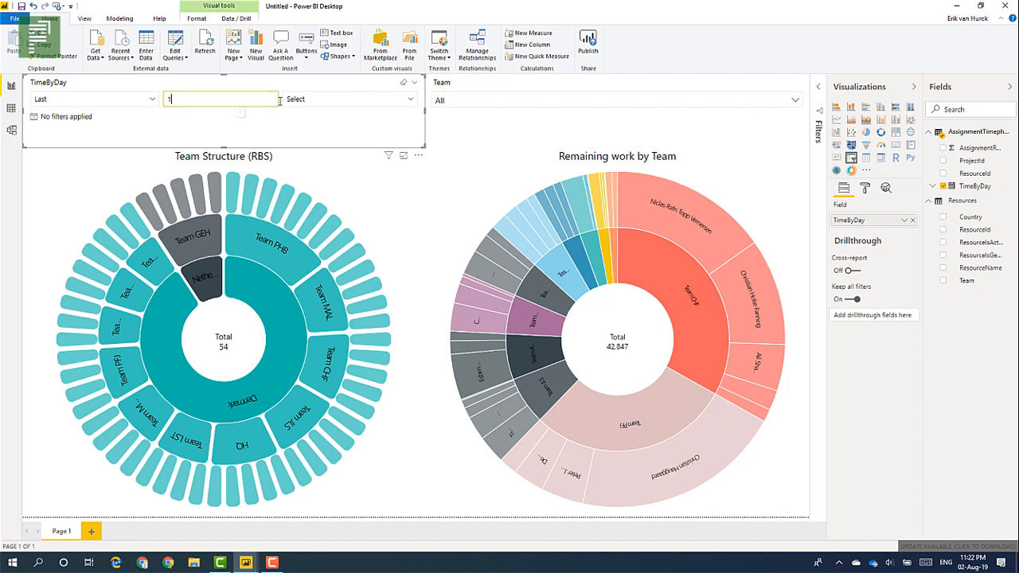
left_click(154, 100)
left_click(83, 132)
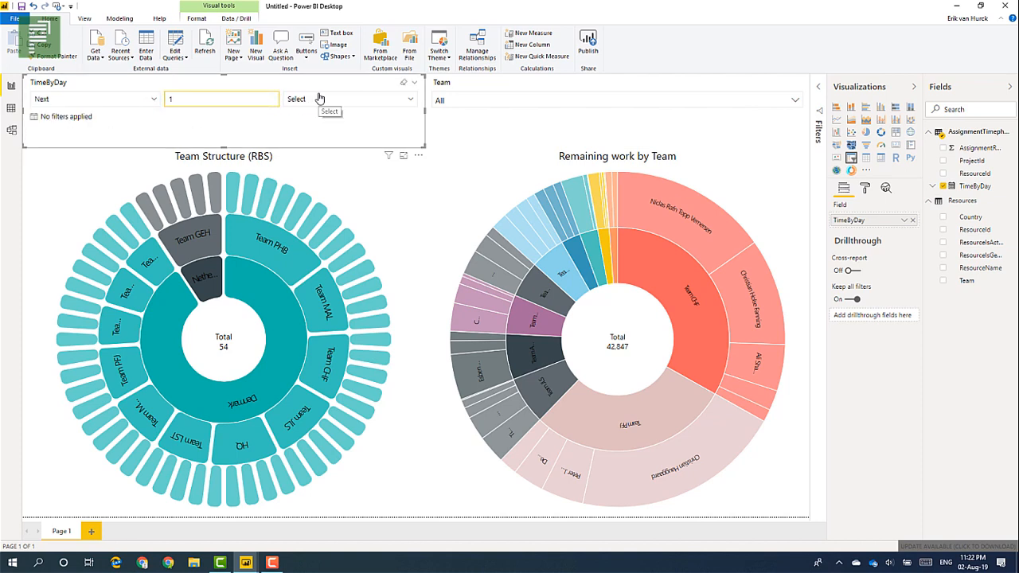
left_click(320, 98)
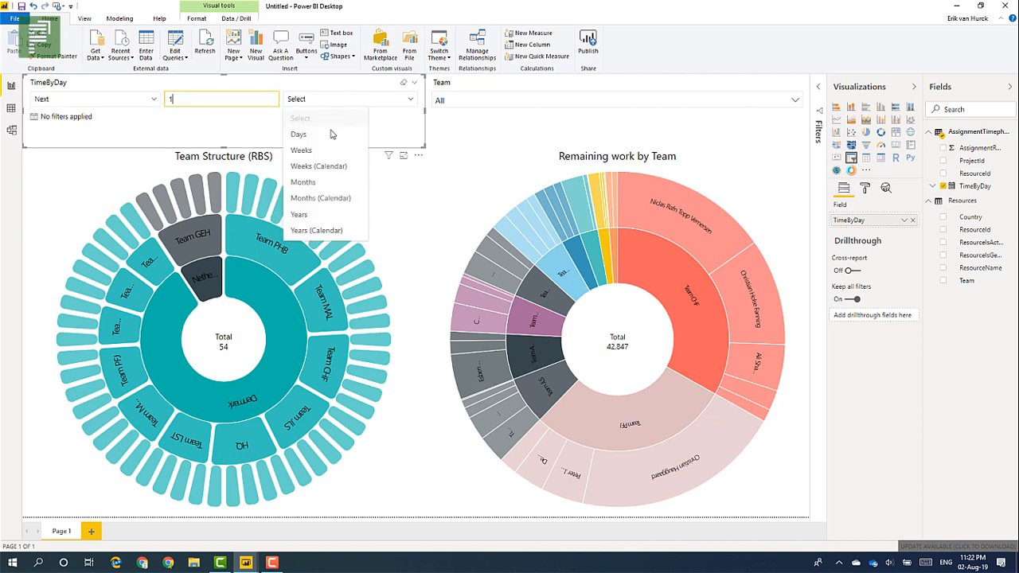
left_click(304, 183)
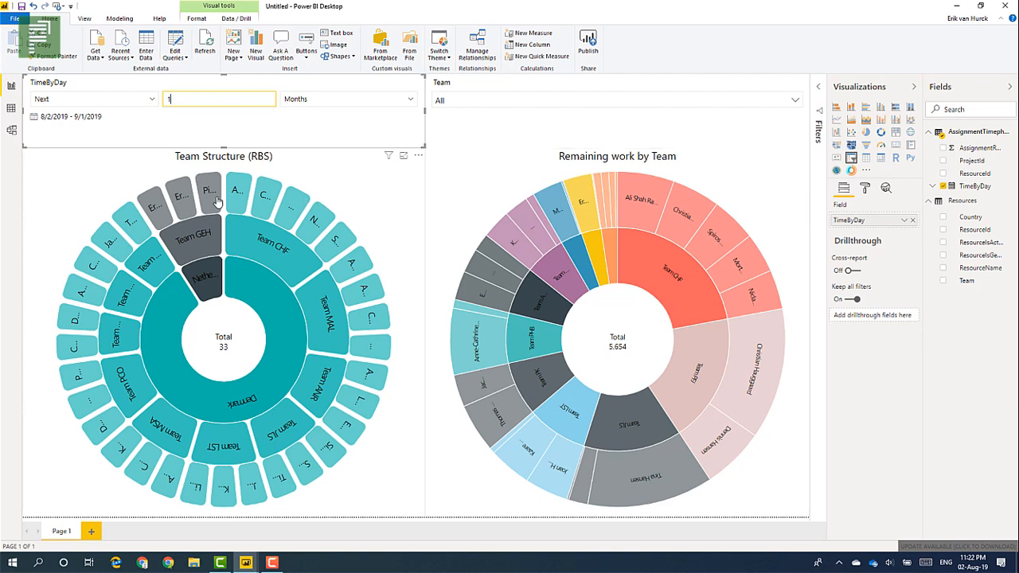
mouse_move(217, 201)
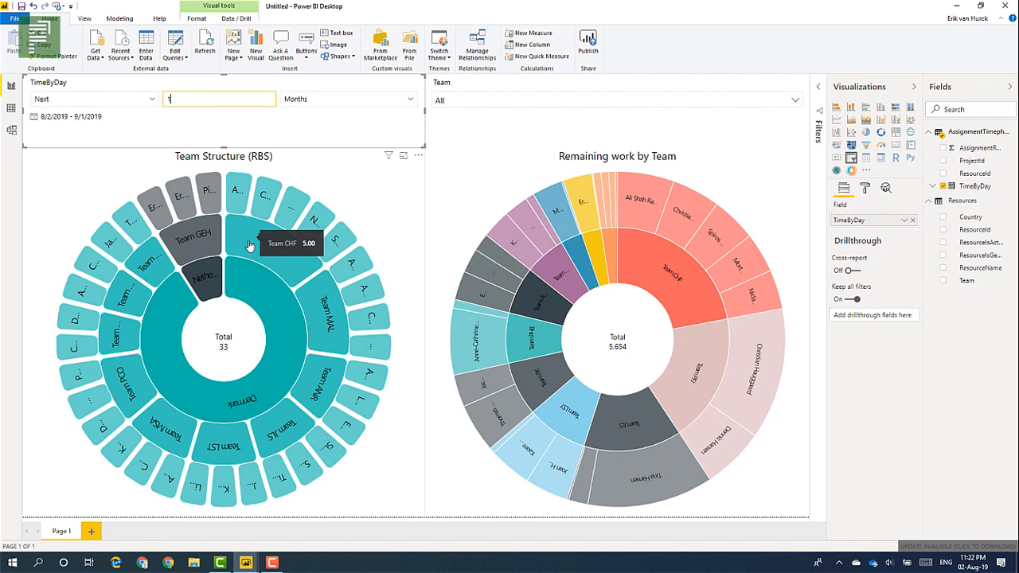
Step: Try the TimeByDay slicer with the next 1 years, returning the period unit to months
left_click(323, 105)
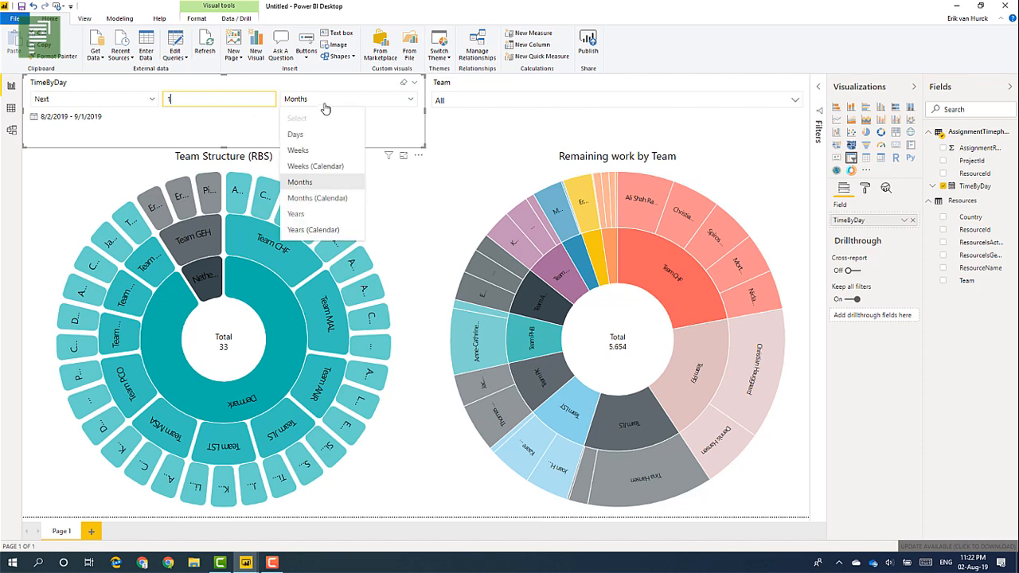
left_click(297, 214)
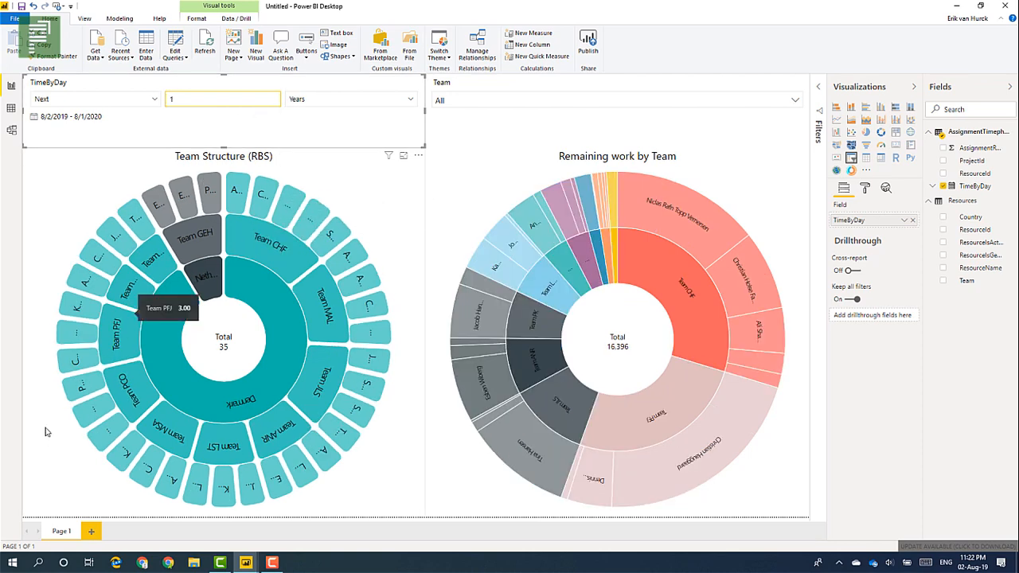
left_click(289, 102)
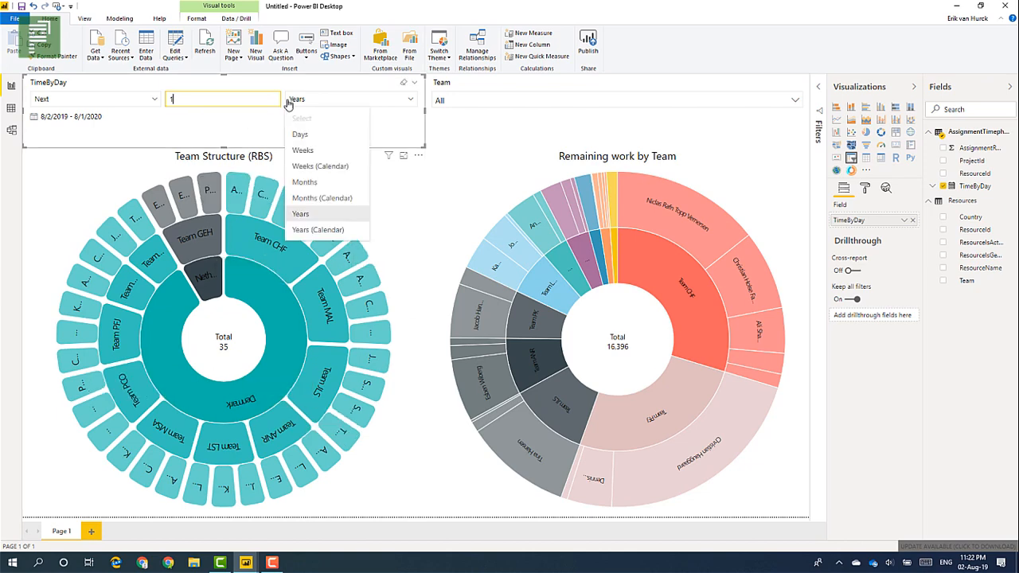
left_click(299, 183)
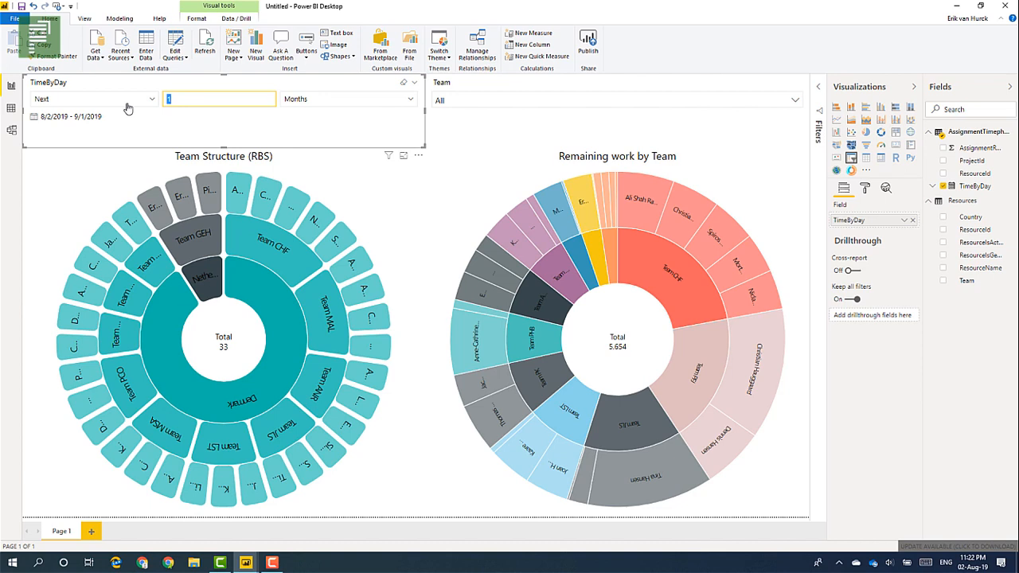
Step: Extend the TimeByDay slicer's period to the next 2 months
key("BackSpace")
type("2")
key("Return")
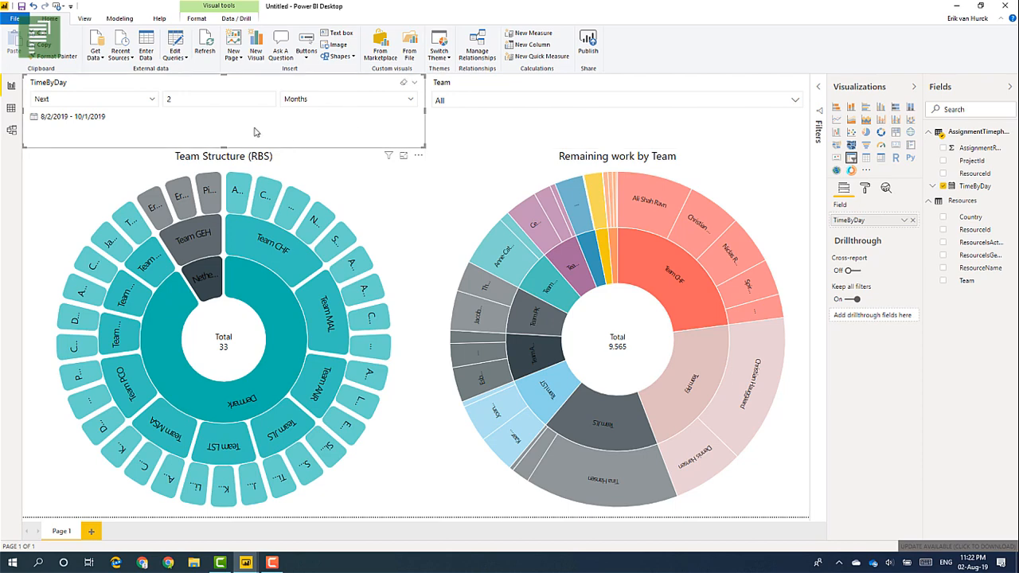
Step: Compare the sunbursts for the last 2 months, returning the TimeByDay slicer to the next 2 months
left_click(151, 99)
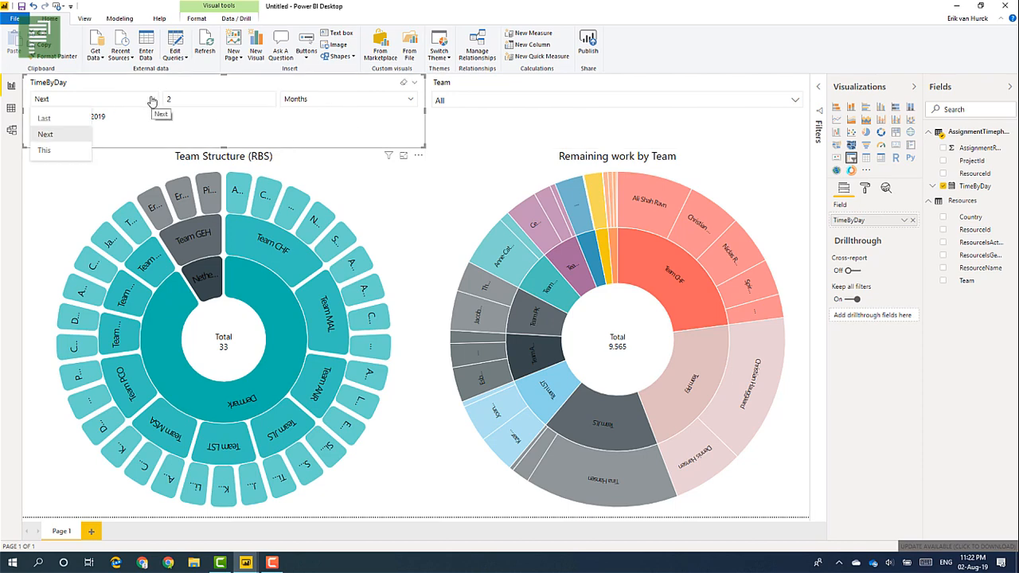
left_click(45, 118)
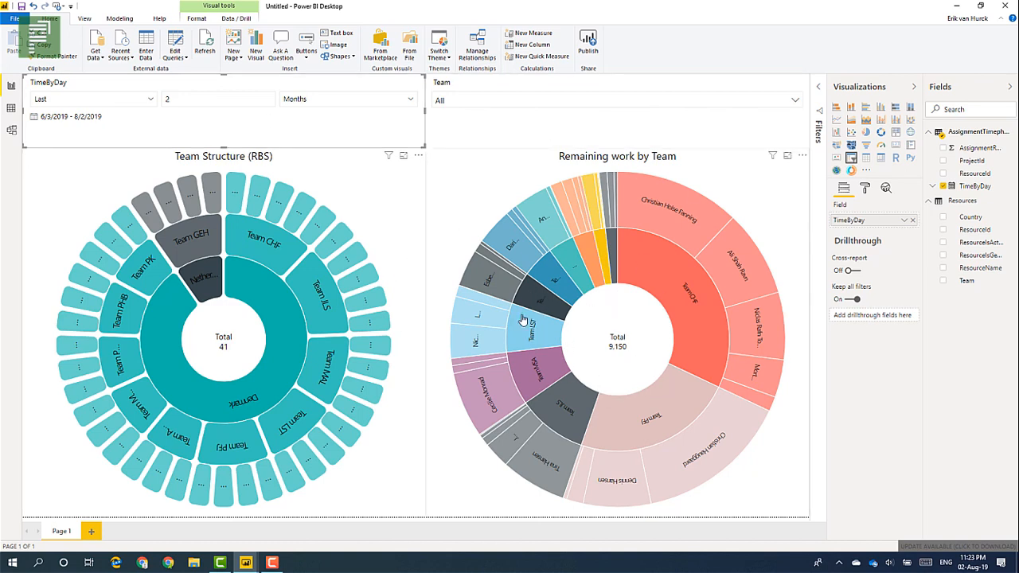
left_click(153, 104)
left_click(59, 141)
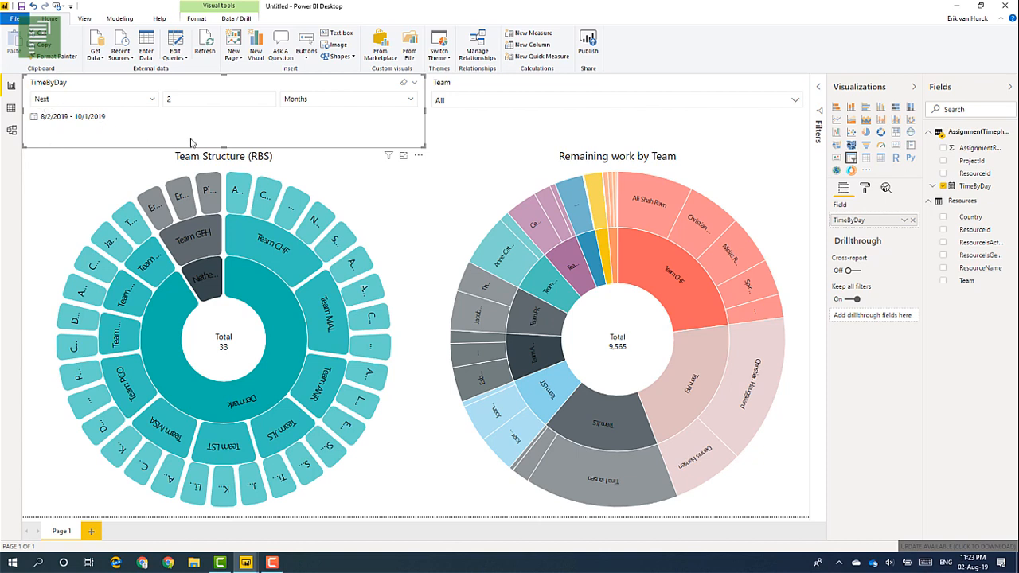
Step: Rename the report page to "Sunburst Demo (Project Online RBS)"
double_click(60, 534)
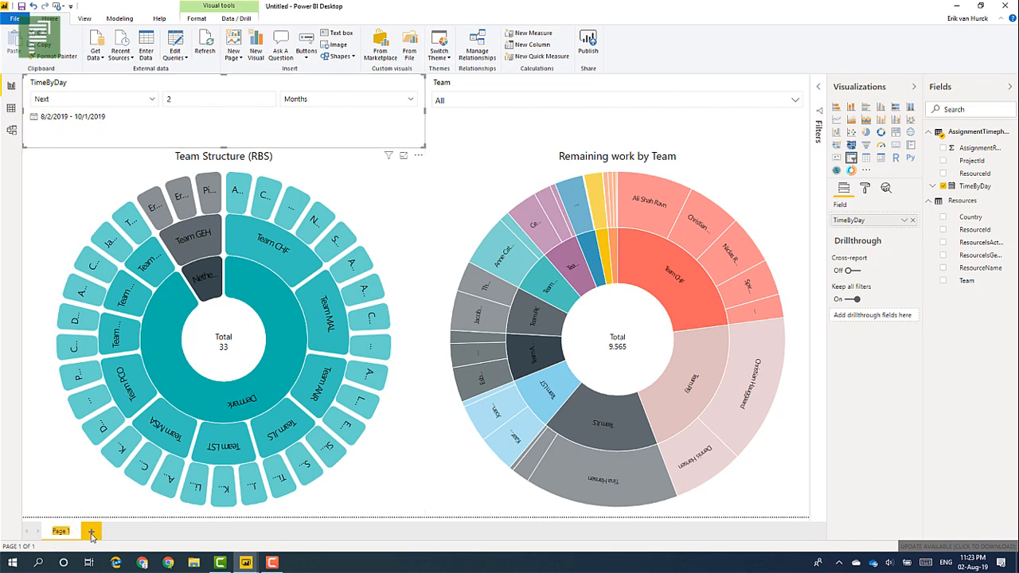
type("S")
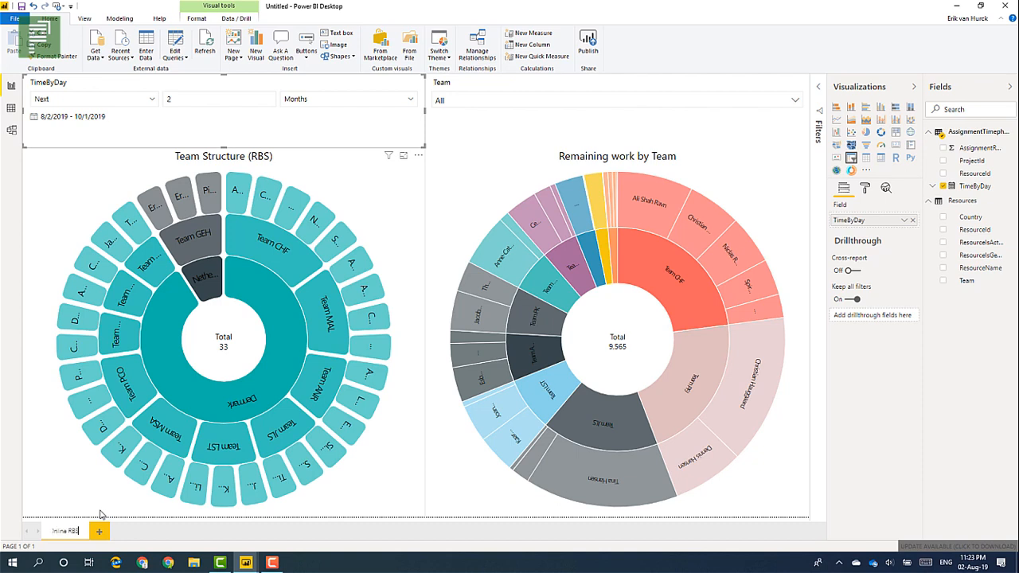
type(")")
key("Return")
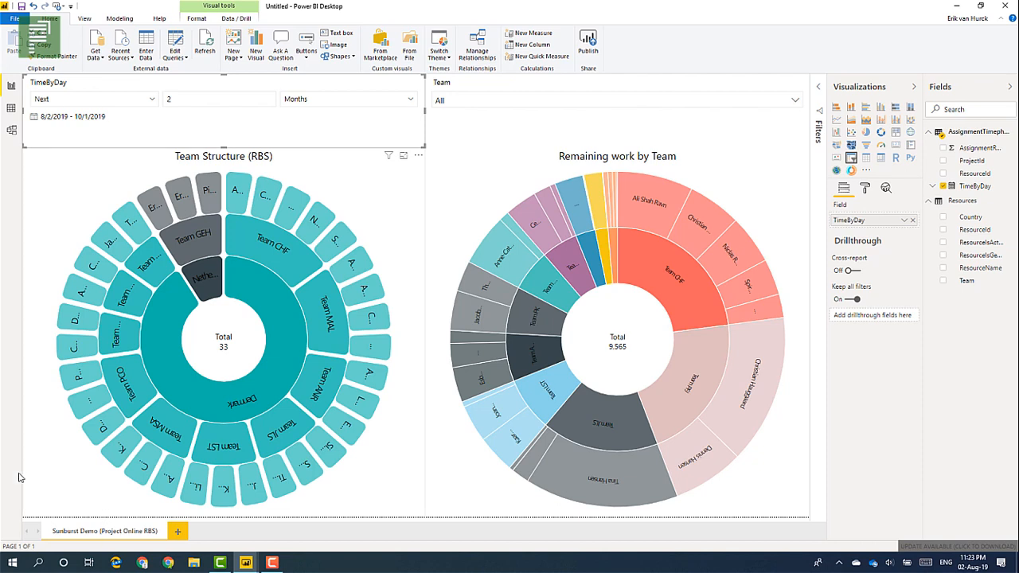
Step: Deselect the slicer and collapse the Visualizations and Fields panes to give the report more room
left_click(440, 143)
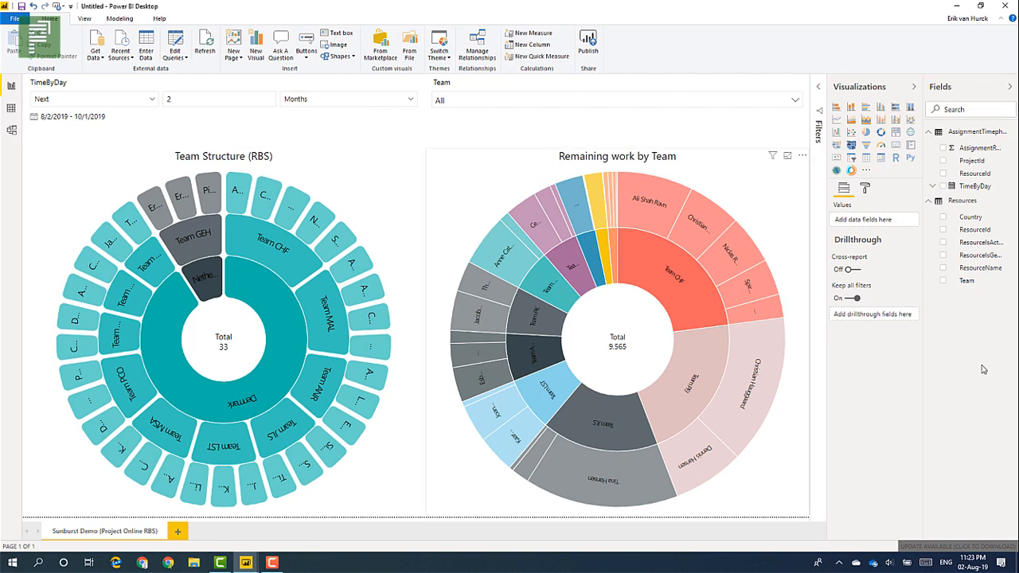
left_click(913, 86)
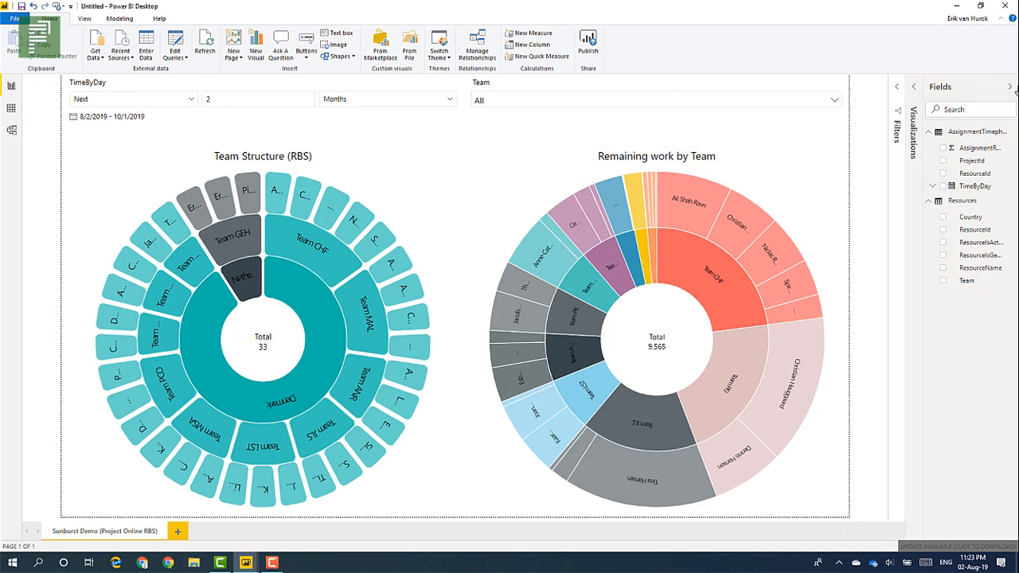
left_click(1007, 89)
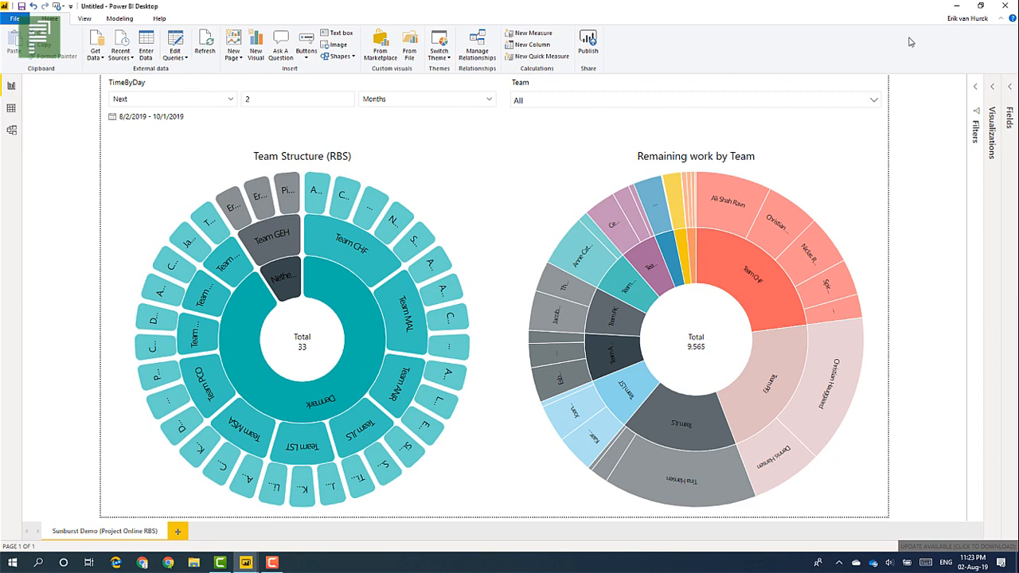